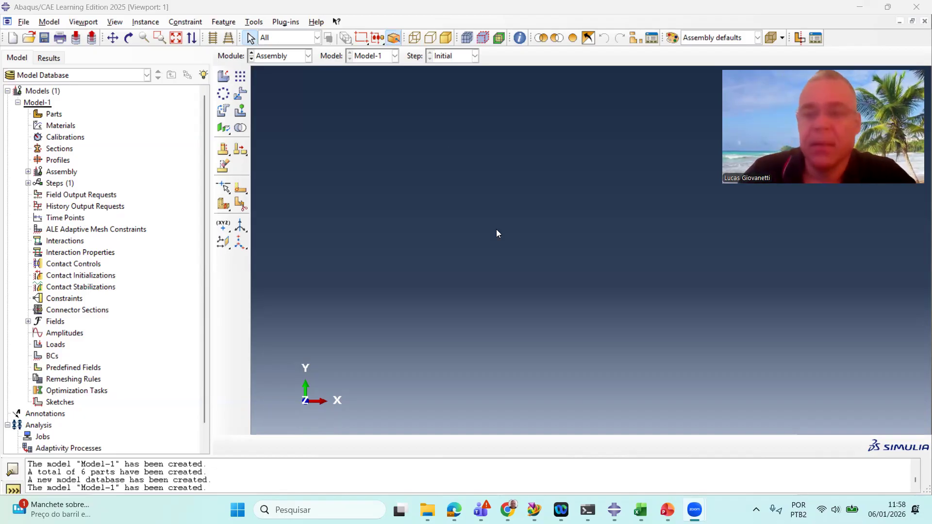
Import PANEL_Sym.stp from the GEOM folder as individual parts, multiplying all lengths by 1
{"action": "left_click", "coordinate": [22, 22]}
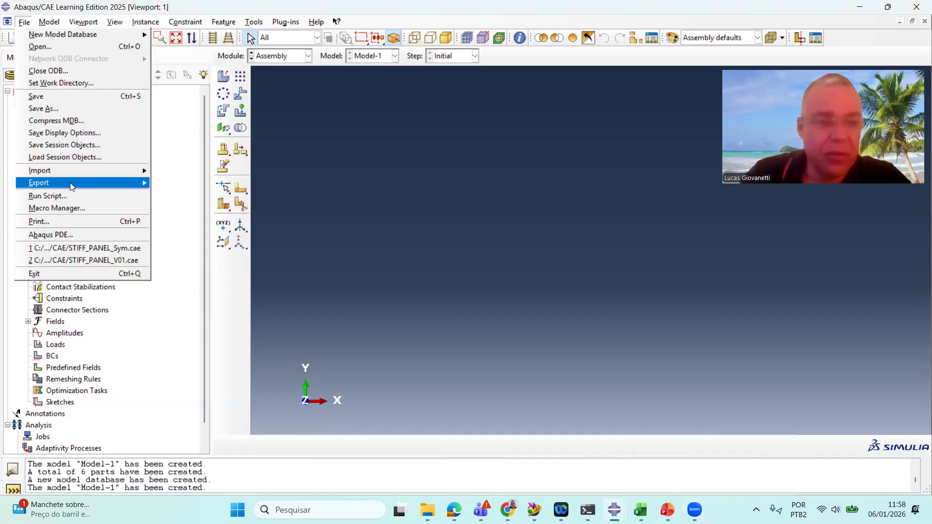
{"action": "mouse_move", "coordinate": [78, 171]}
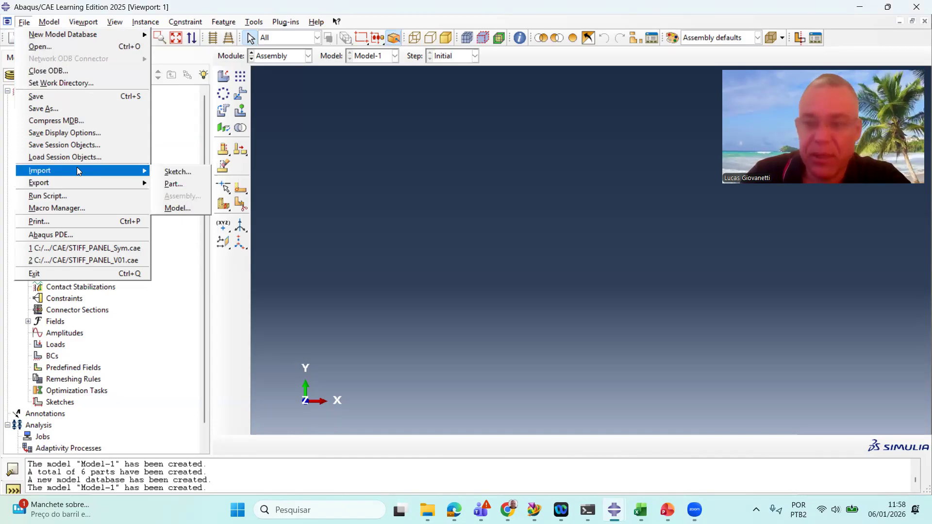
{"action": "left_click", "coordinate": [173, 183]}
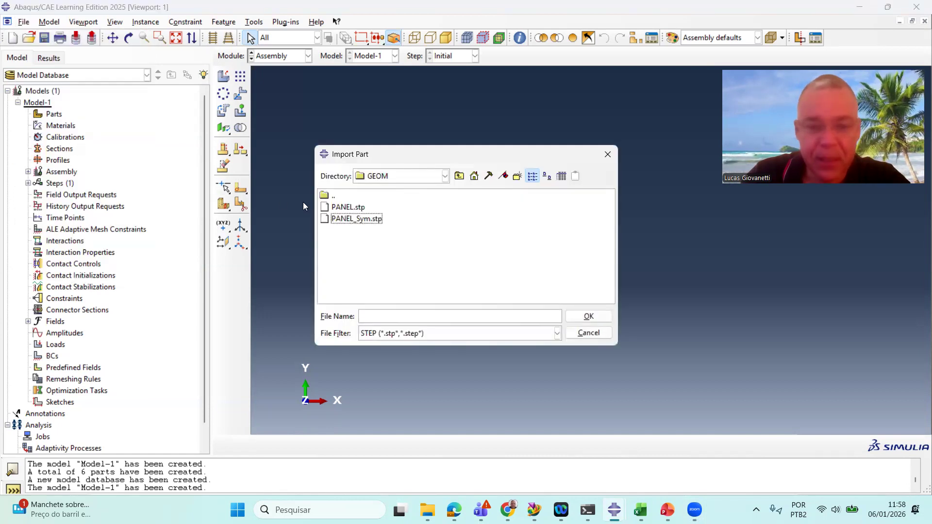
{"action": "left_click", "coordinate": [351, 223]}
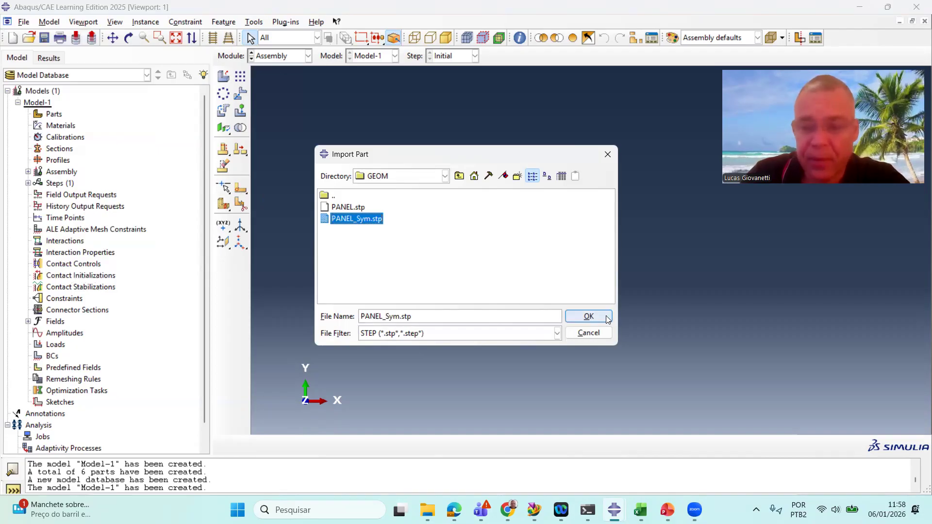
{"action": "left_click", "coordinate": [588, 316]}
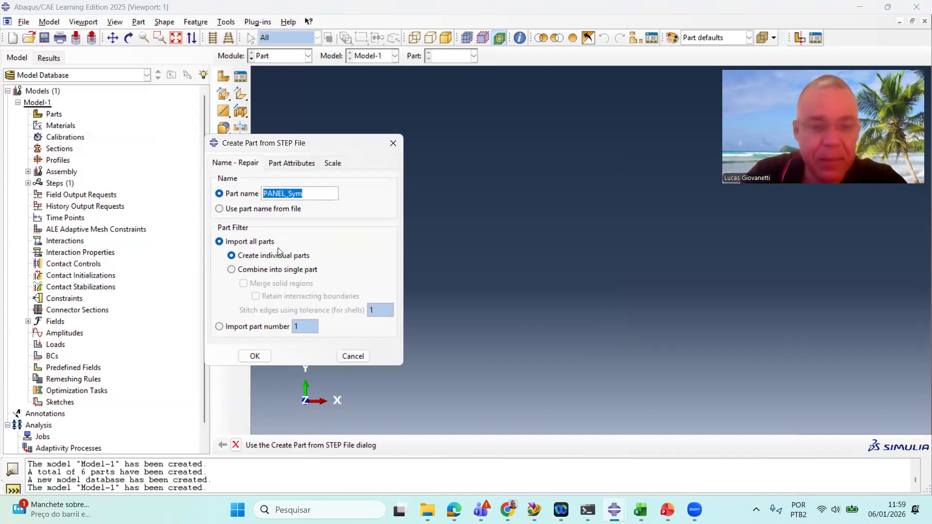
{"action": "left_click", "coordinate": [292, 163]}
{"action": "left_click", "coordinate": [328, 163]}
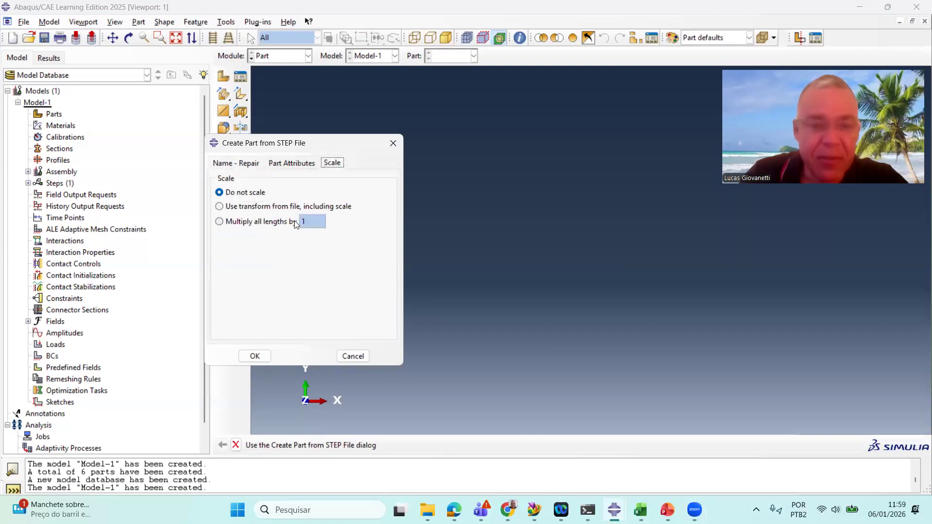
{"action": "left_click", "coordinate": [238, 222]}
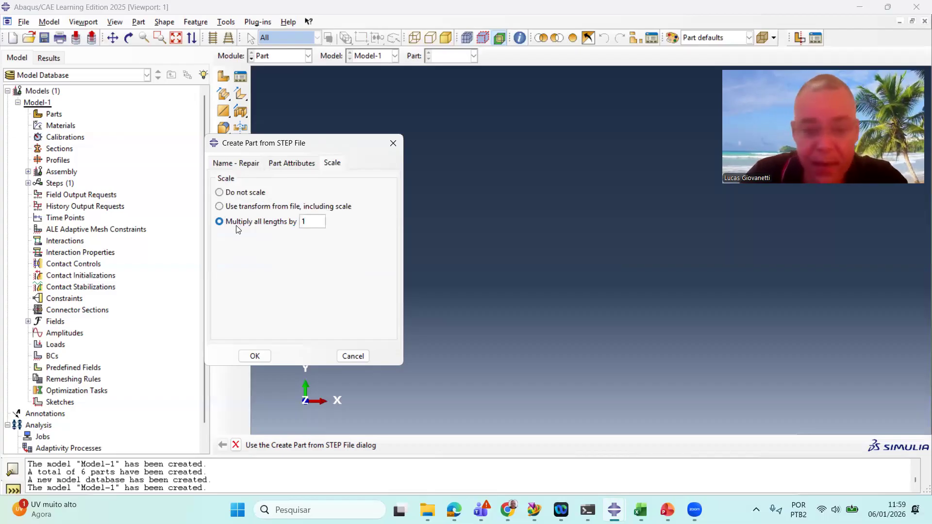
{"action": "left_click", "coordinate": [259, 359]}
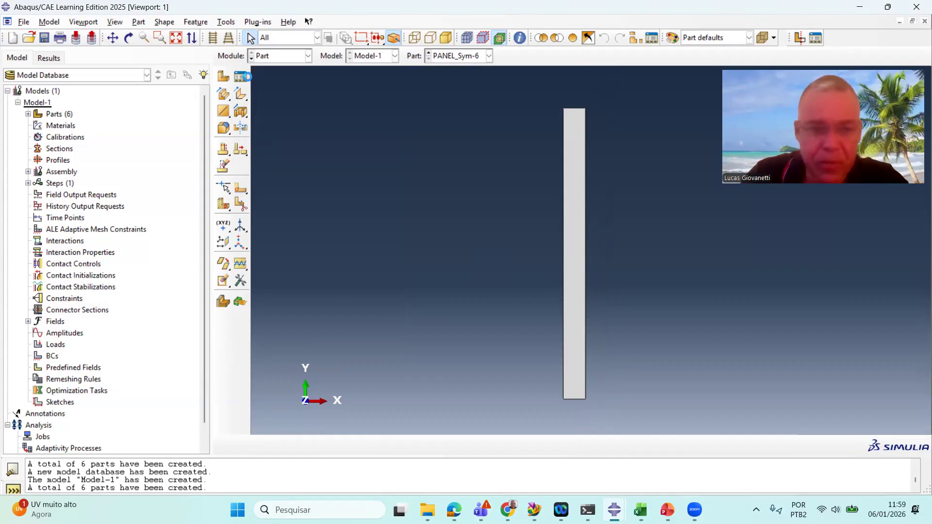
{"action": "left_click", "coordinate": [276, 57]}
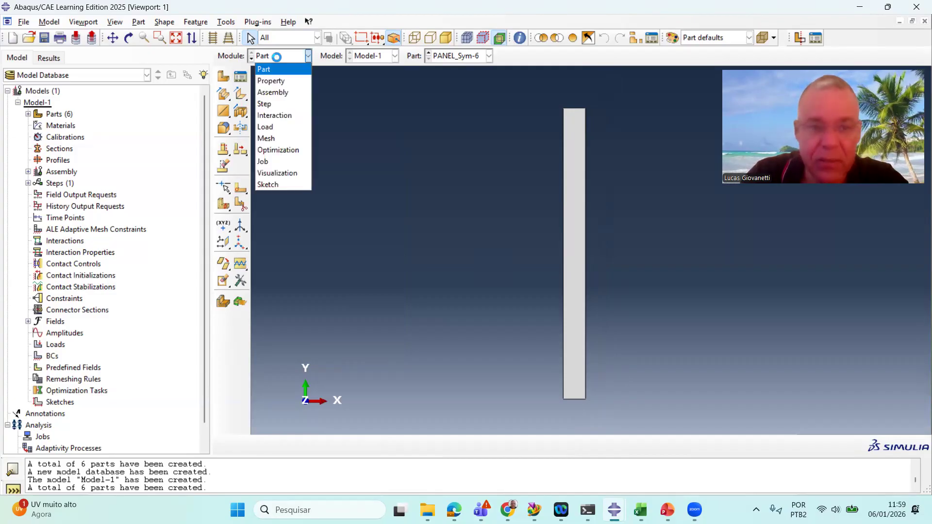
{"action": "left_click", "coordinate": [279, 91]}
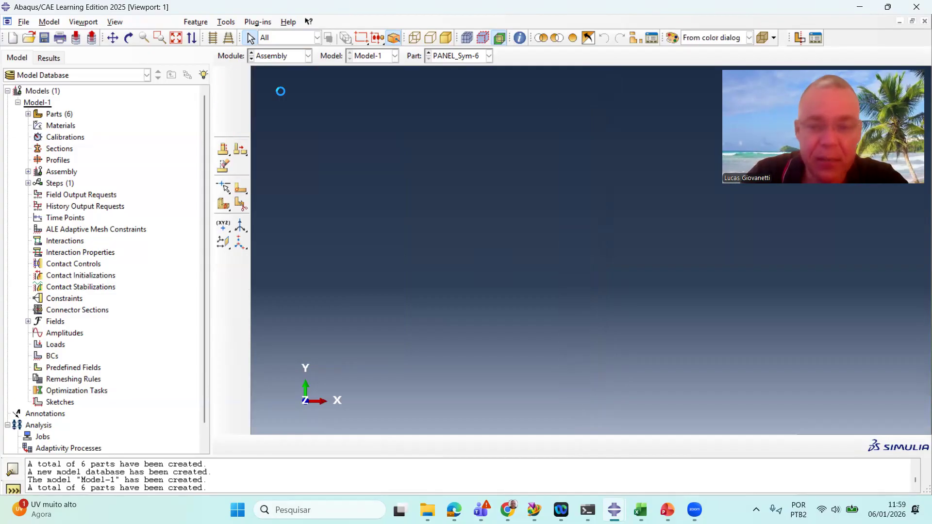
{"action": "left_click", "coordinate": [223, 76]}
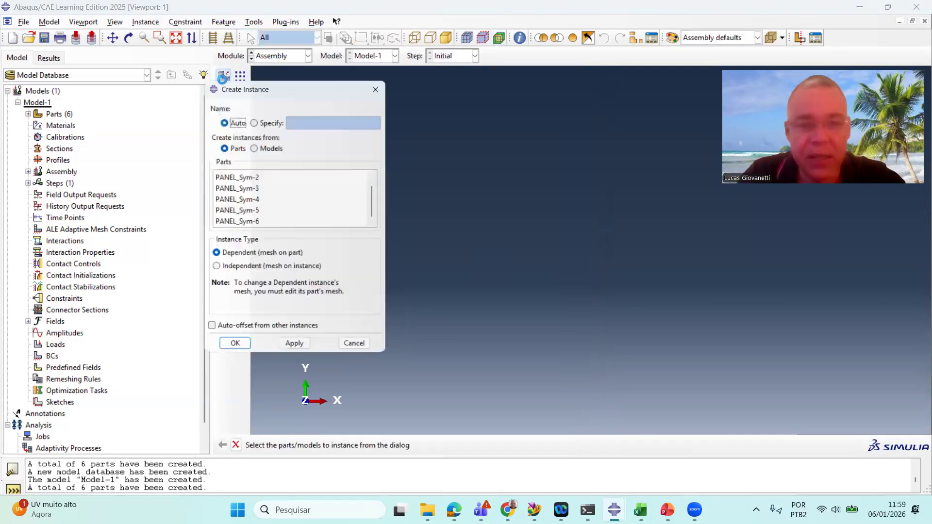
{"action": "left_click", "coordinate": [387, 85]}
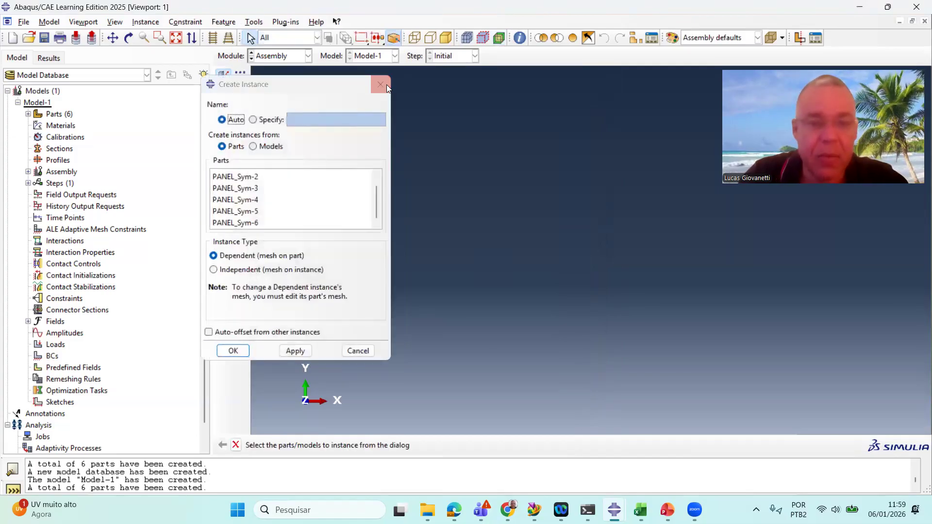
{"action": "left_click", "coordinate": [280, 56]}
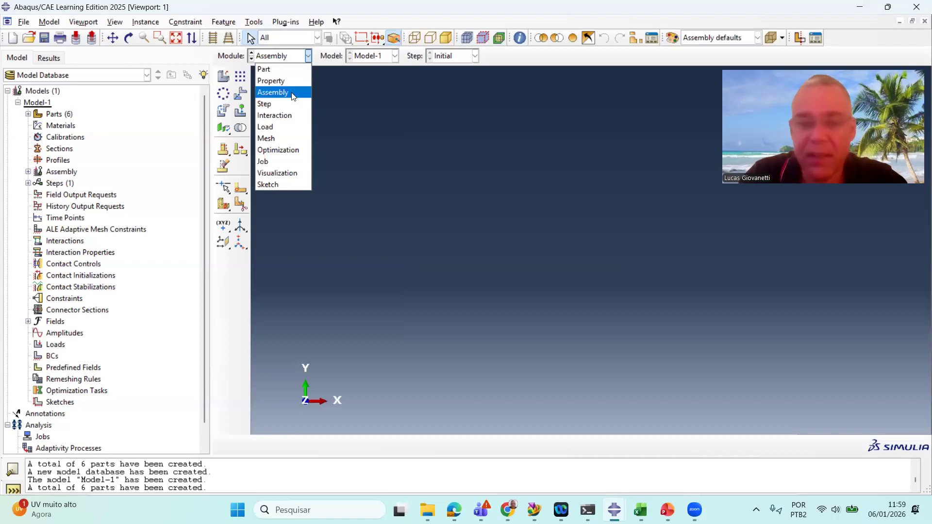
{"action": "left_click", "coordinate": [290, 68]}
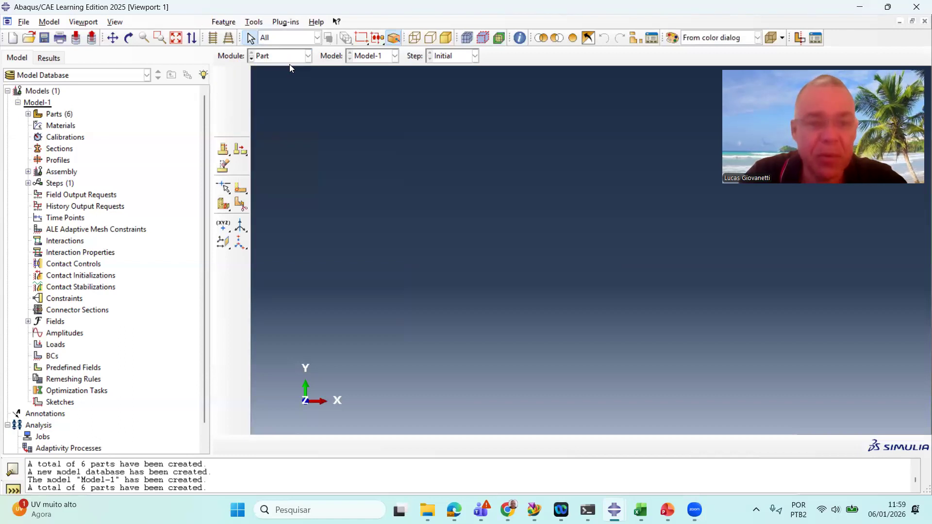
{"action": "left_click", "coordinate": [469, 57]}
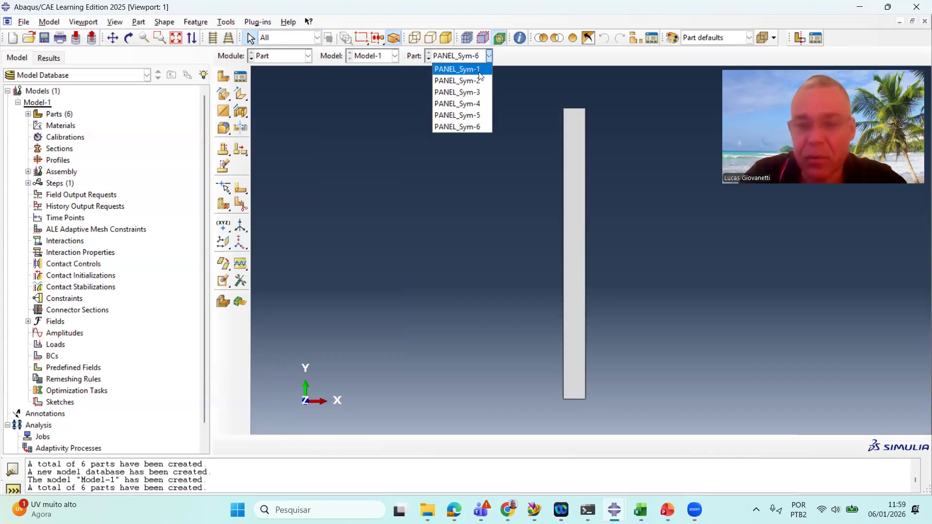
{"action": "left_click", "coordinate": [520, 91]}
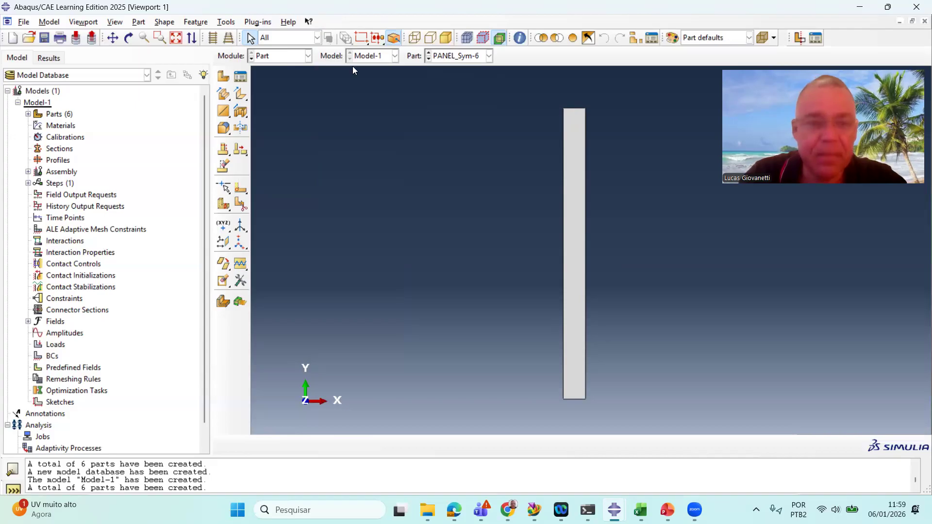
{"action": "left_click", "coordinate": [291, 55]}
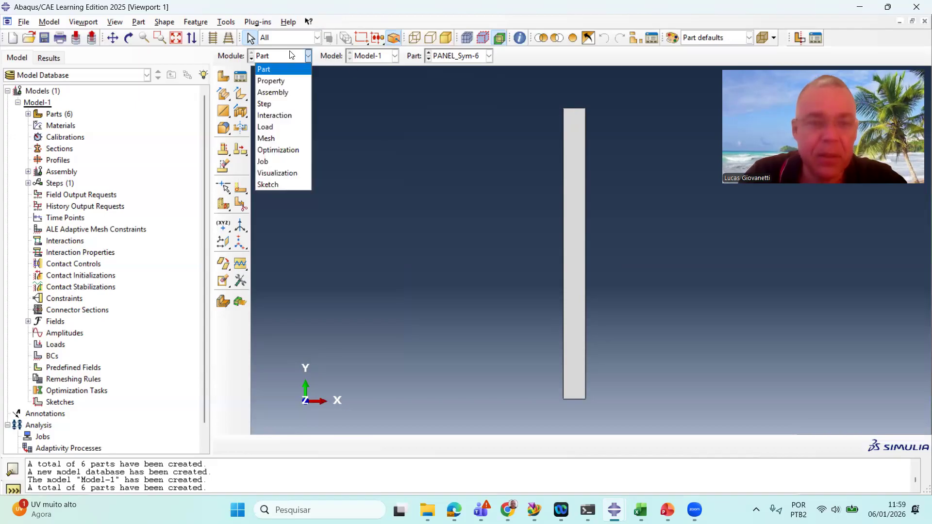
{"action": "left_click", "coordinate": [290, 92]}
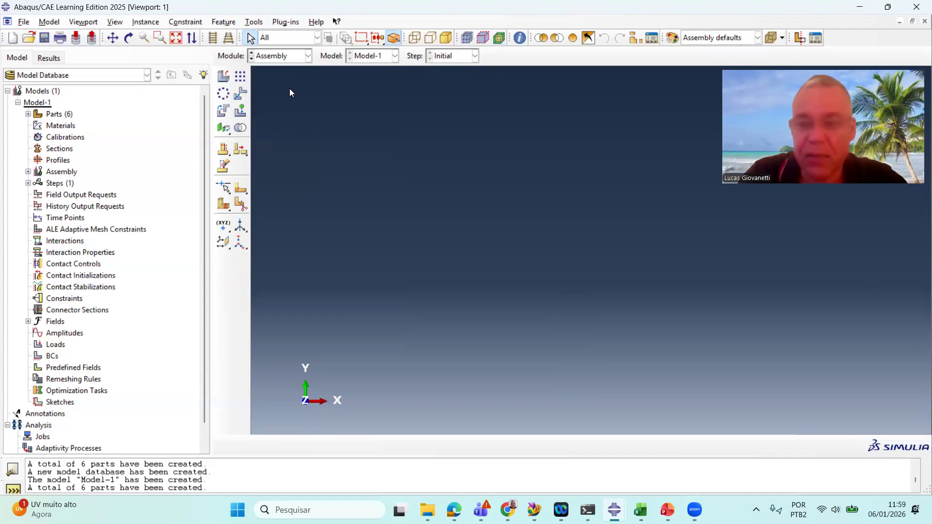
Create dependent instances of all six PANEL_Sym parts in the assembly
{"action": "left_click", "coordinate": [221, 76]}
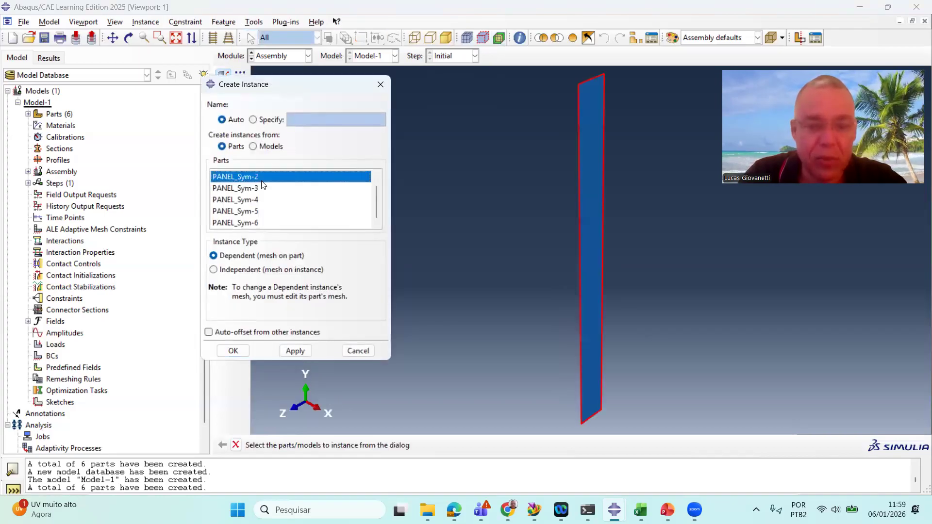
{"action": "left_click", "coordinate": [263, 222]}
{"action": "scroll", "coordinate": [290, 205], "scroll_direction": "up", "scroll_amount": 1}
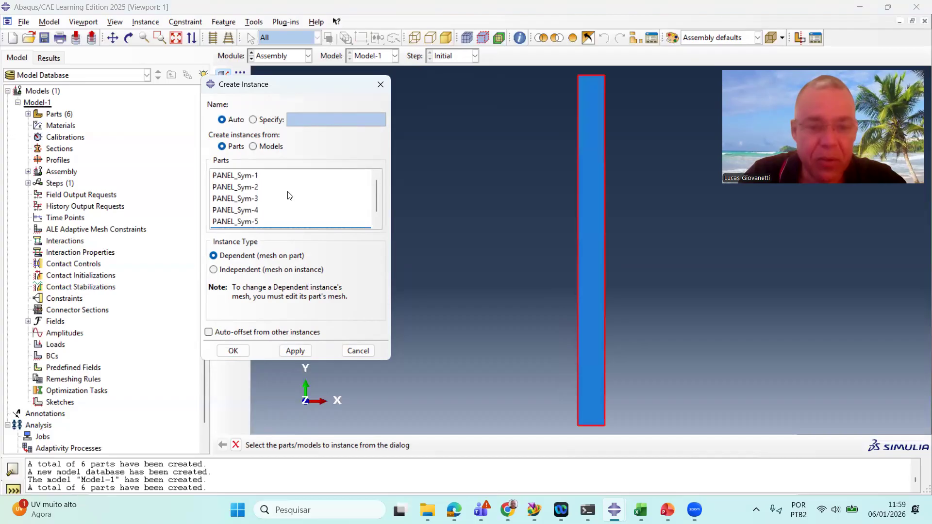
{"action": "left_click", "coordinate": [282, 175]}
{"action": "scroll", "coordinate": [283, 199], "scroll_direction": "down", "scroll_amount": 1}
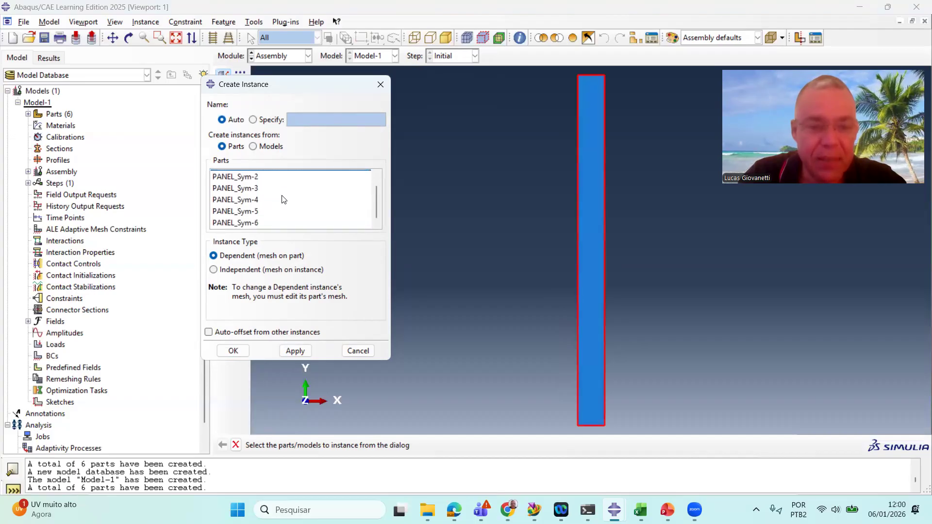
{"action": "left_click", "coordinate": [268, 224], "text": "shift"}
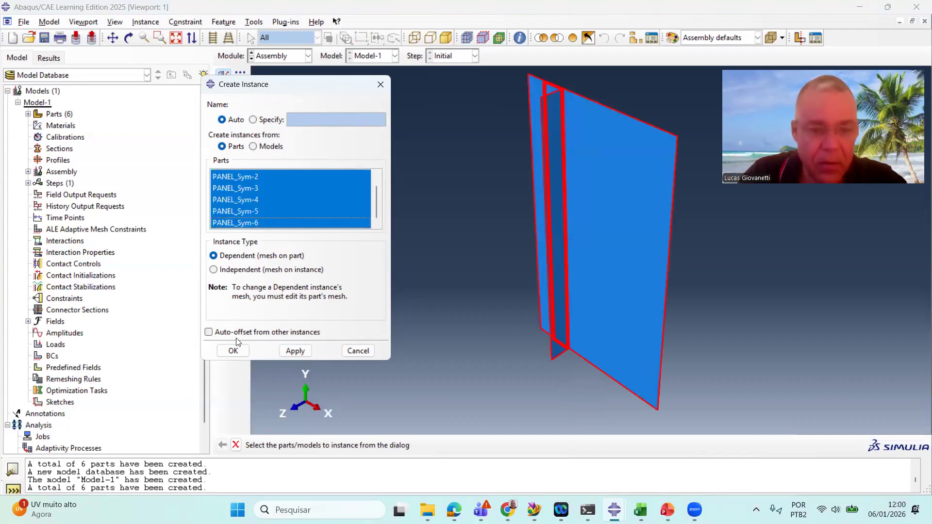
{"action": "left_click", "coordinate": [233, 350]}
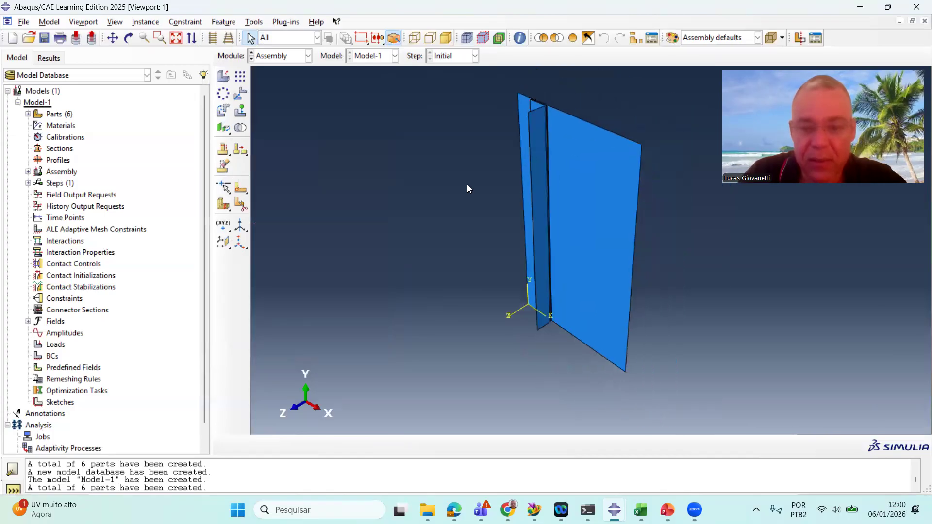
Rotate and zoom the view to examine the assembled stiffened panel
{"action": "left_click_drag", "start_coordinate": [491, 207], "coordinate": [526, 273], "text": "ctrl+alt"}
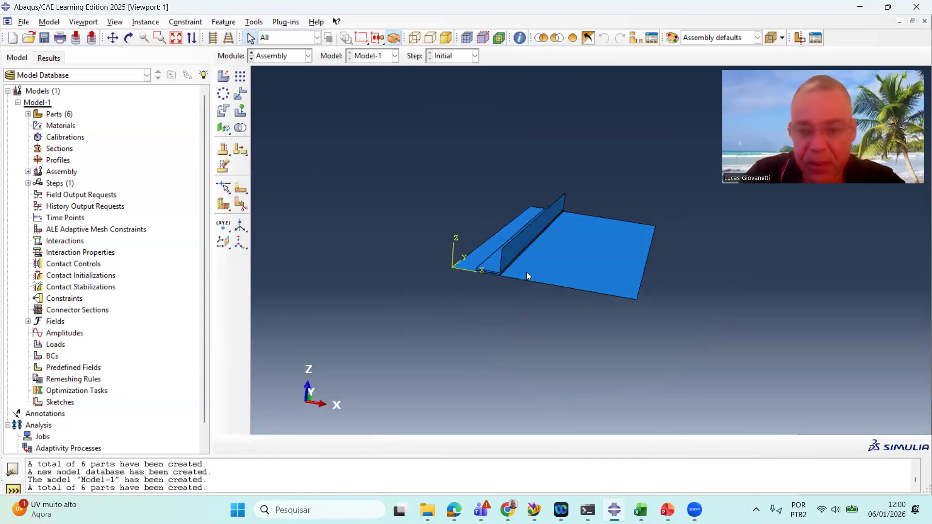
{"action": "scroll", "coordinate": [526, 272], "scroll_direction": "up", "scroll_amount": 5}
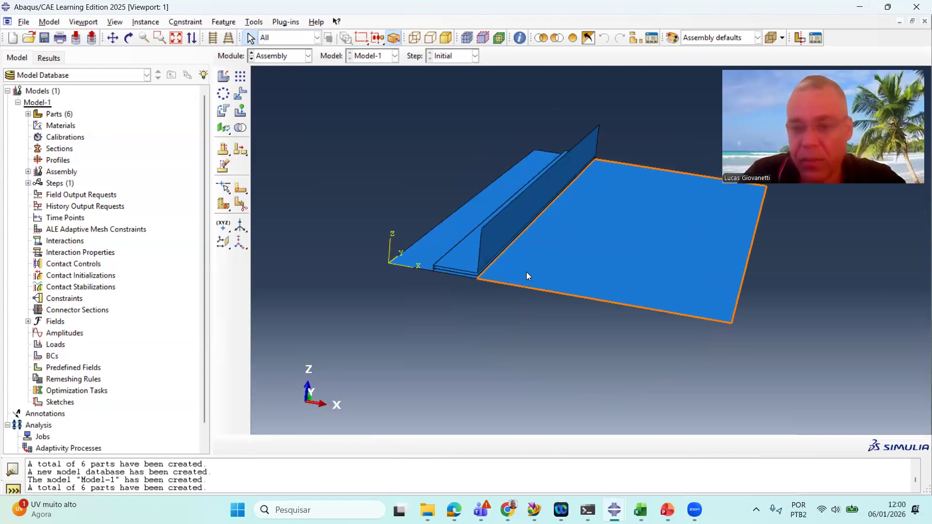
{"action": "scroll", "coordinate": [619, 221], "scroll_direction": "up", "scroll_amount": 1}
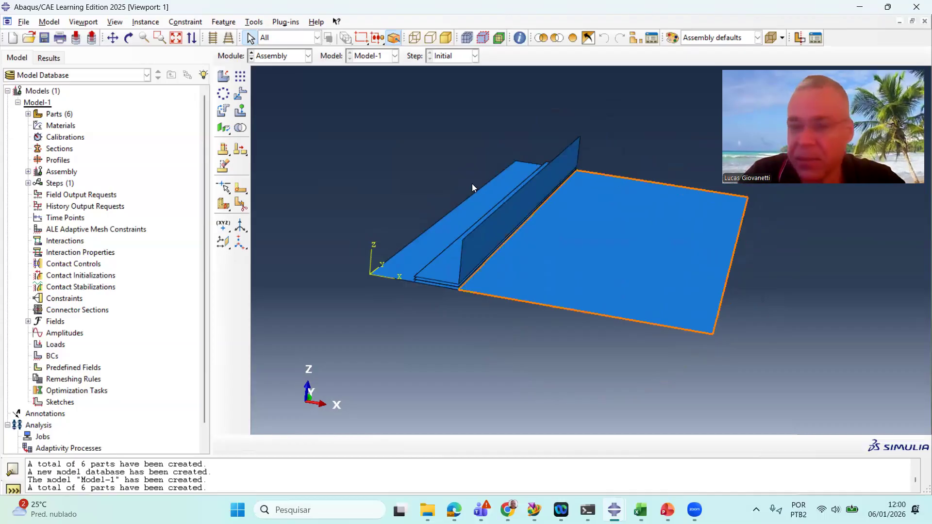
{"action": "scroll", "coordinate": [432, 221], "scroll_direction": "up", "scroll_amount": 1}
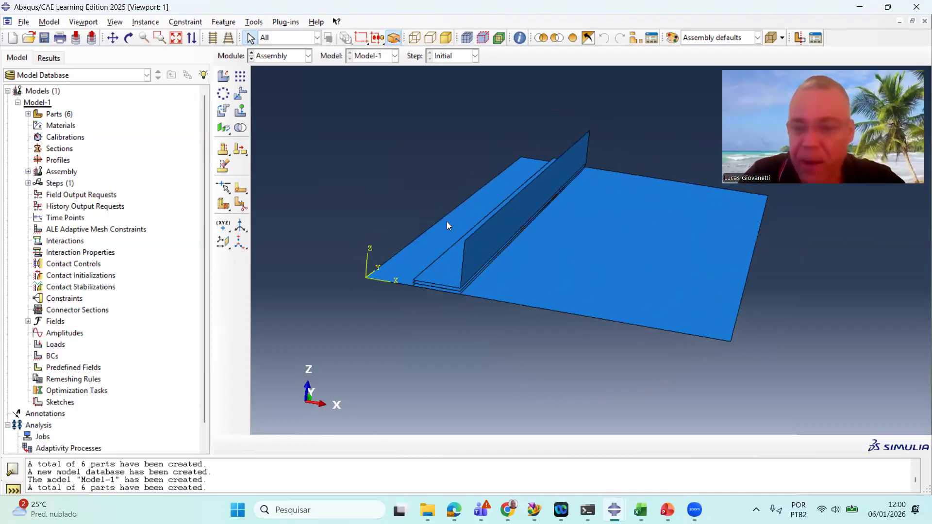
{"action": "scroll", "coordinate": [653, 229], "scroll_direction": "down", "scroll_amount": 1}
{"action": "left_click_drag", "start_coordinate": [596, 253], "coordinate": [578, 240], "text": "ctrl+alt"}
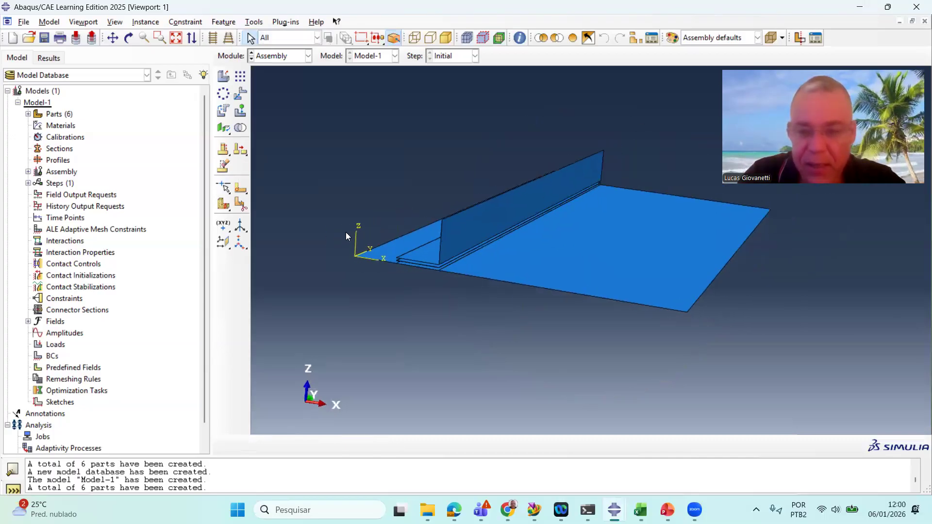
{"action": "left_click_drag", "start_coordinate": [527, 224], "coordinate": [534, 242], "text": "ctrl+alt"}
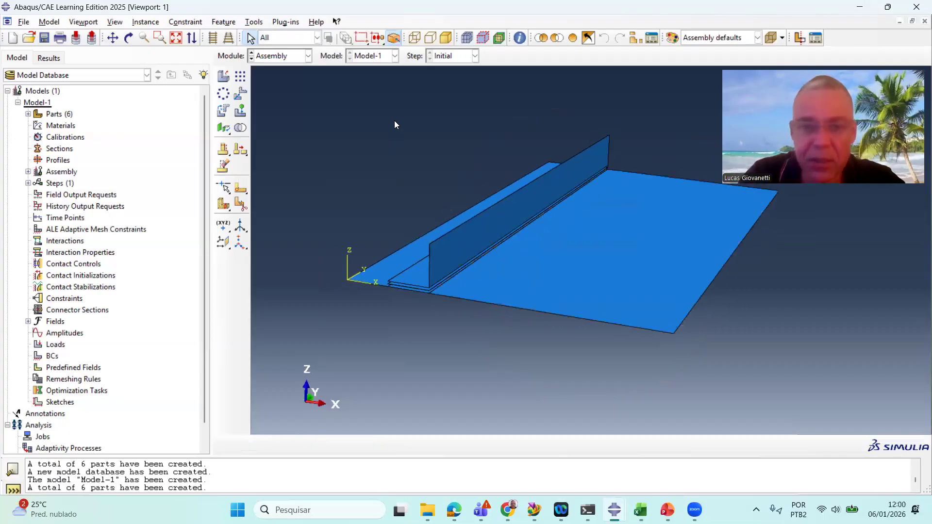
Query the distance between the skin's origin corner and its opposite corner along X
{"action": "left_click", "coordinate": [519, 38]}
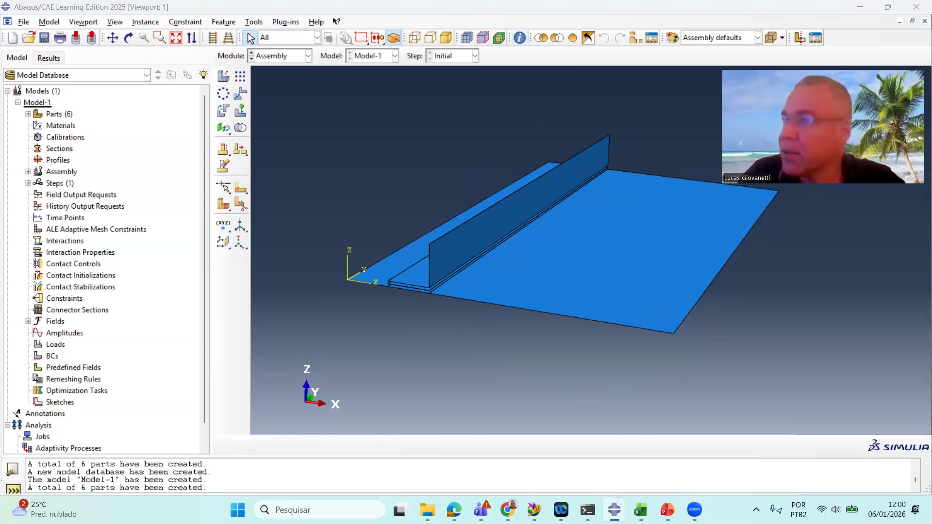
{"action": "left_click_drag", "start_coordinate": [0, 65], "coordinate": [167, 65]}
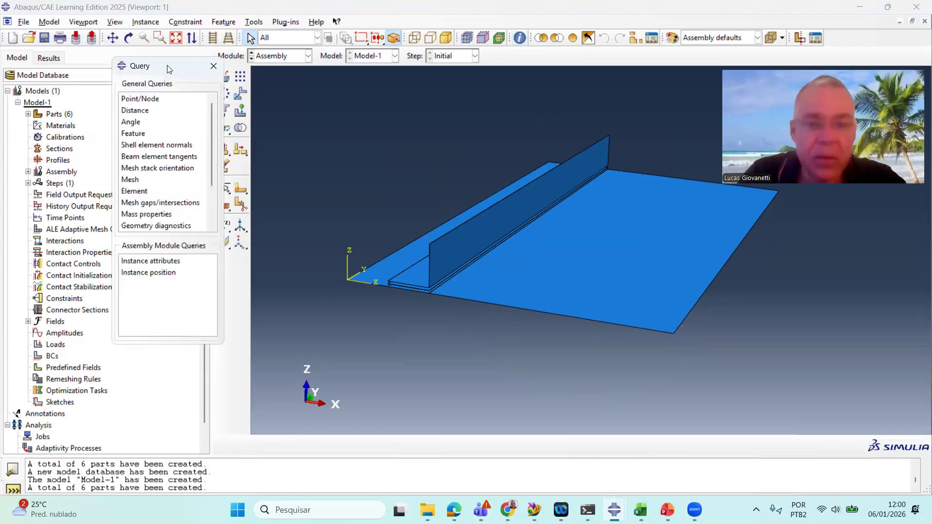
{"action": "left_click", "coordinate": [149, 111]}
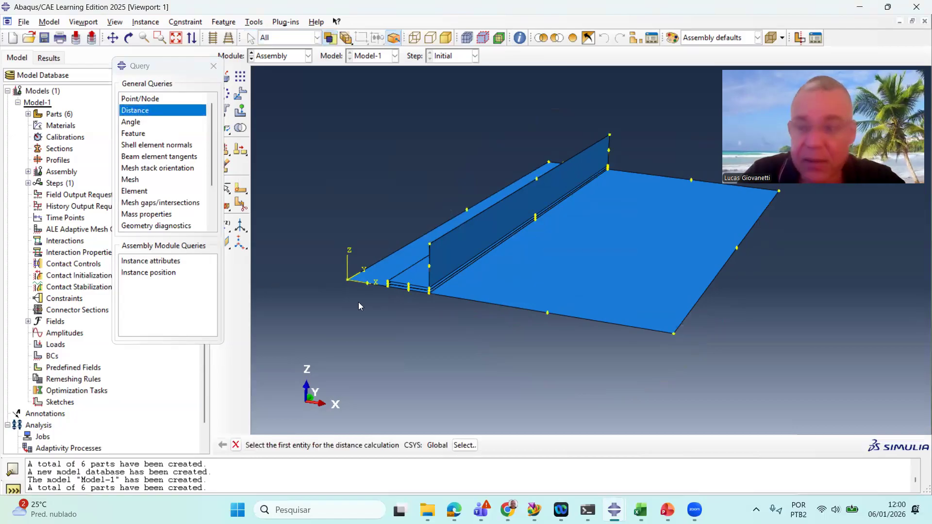
{"action": "scroll", "coordinate": [359, 303], "scroll_direction": "up", "scroll_amount": 3}
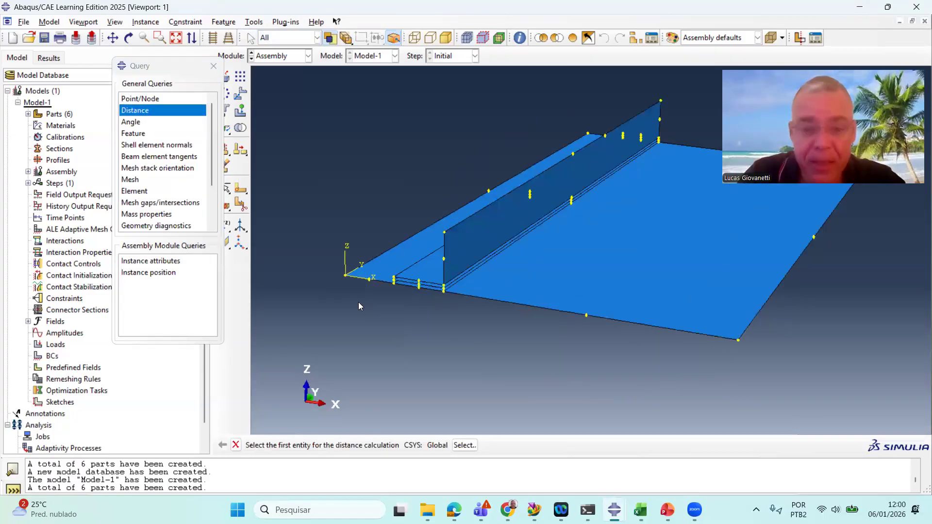
{"action": "left_click", "coordinate": [341, 270]}
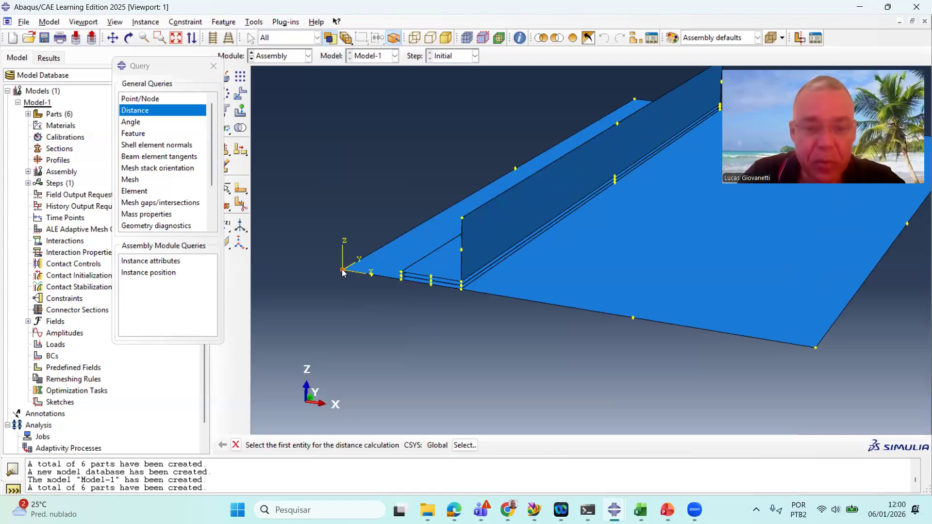
{"action": "left_click", "coordinate": [814, 348]}
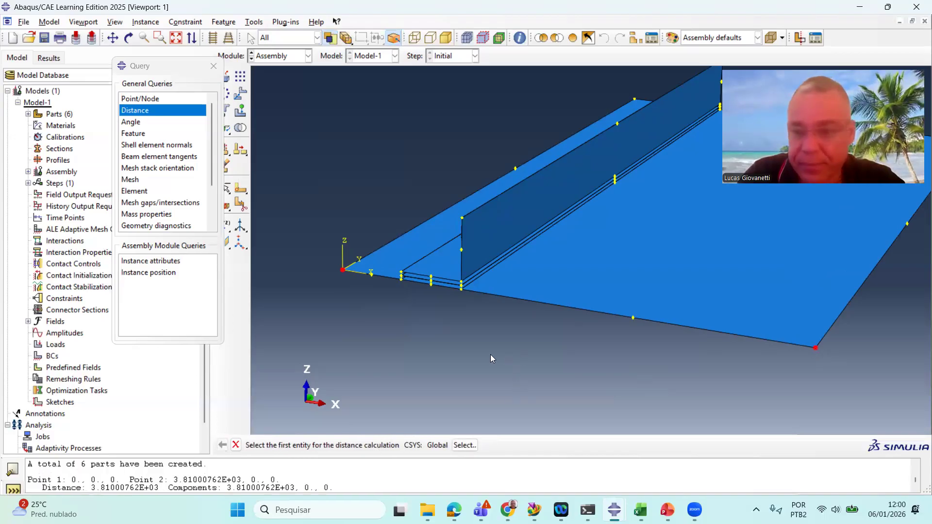
{"action": "scroll", "coordinate": [442, 335], "scroll_direction": "down", "scroll_amount": 1}
{"action": "scroll", "coordinate": [443, 335], "scroll_direction": "down", "scroll_amount": 1}
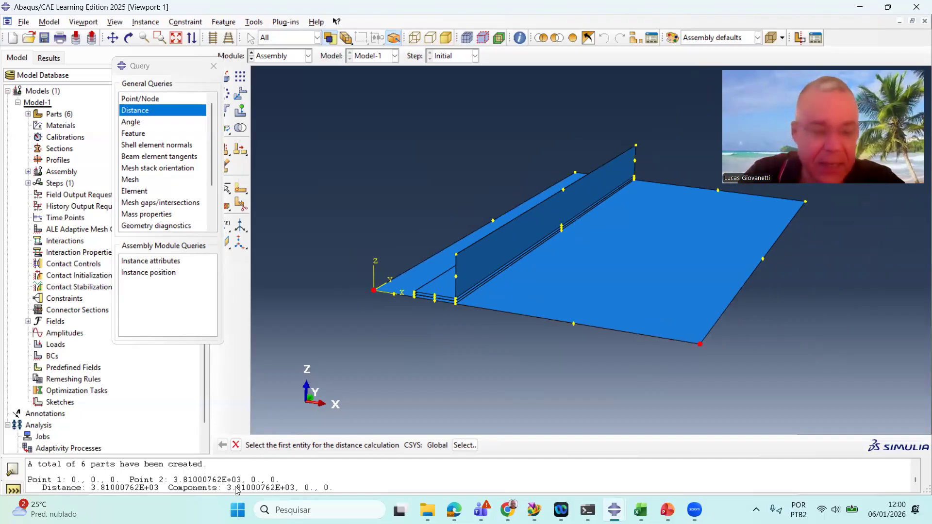
{"action": "left_click_drag", "start_coordinate": [86, 488], "coordinate": [158, 489]}
{"action": "key", "text": "ctrl+c"}
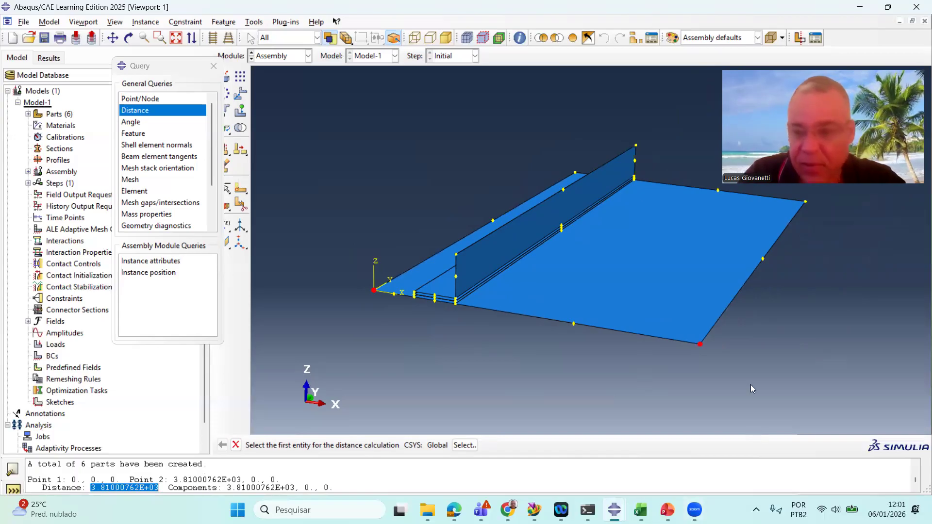
{"action": "mouse_move", "coordinate": [650, 506]}
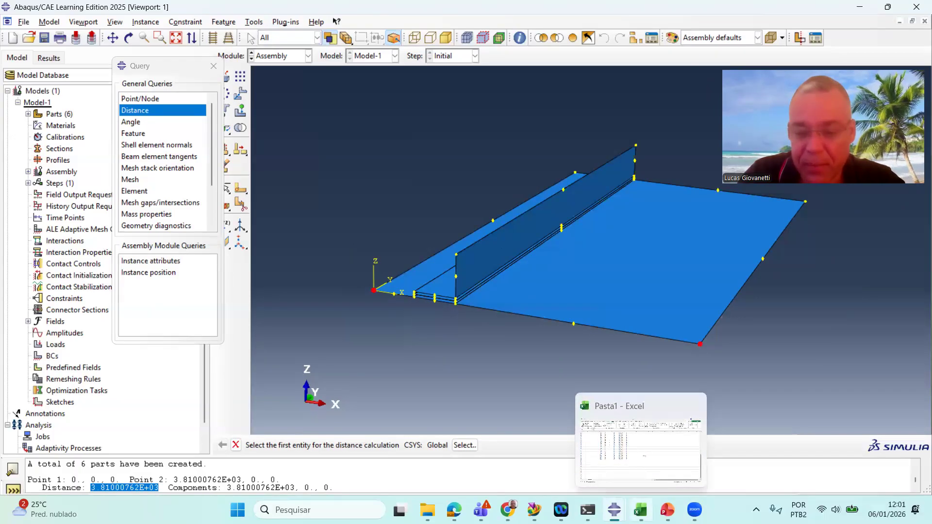
{"action": "left_click", "coordinate": [662, 464]}
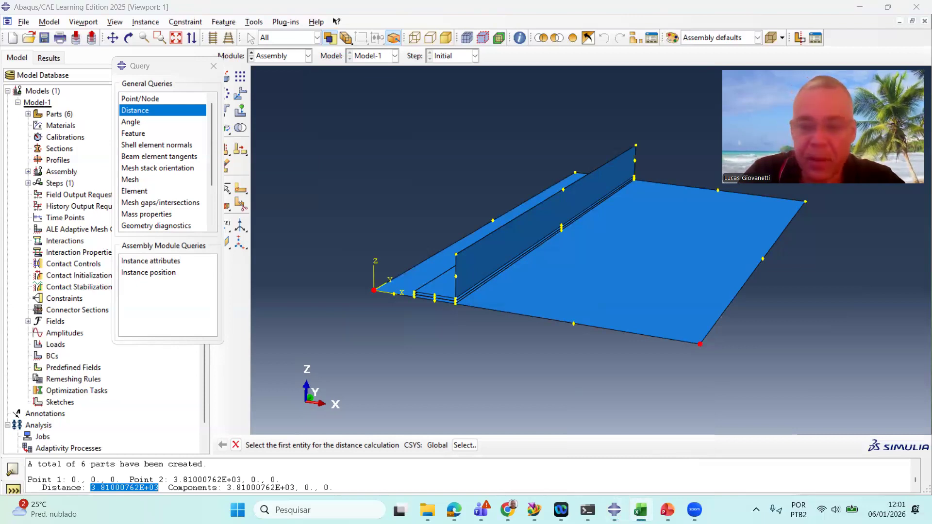
{"action": "left_click_drag", "start_coordinate": [636, 523], "coordinate": [668, 162]}
{"action": "left_click", "coordinate": [442, 331]}
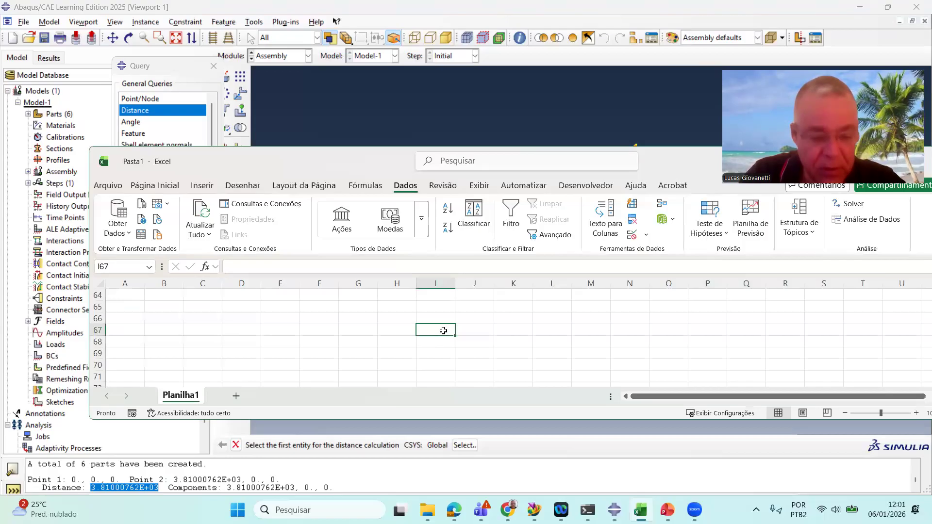
{"action": "key", "text": "ctrl+v"}
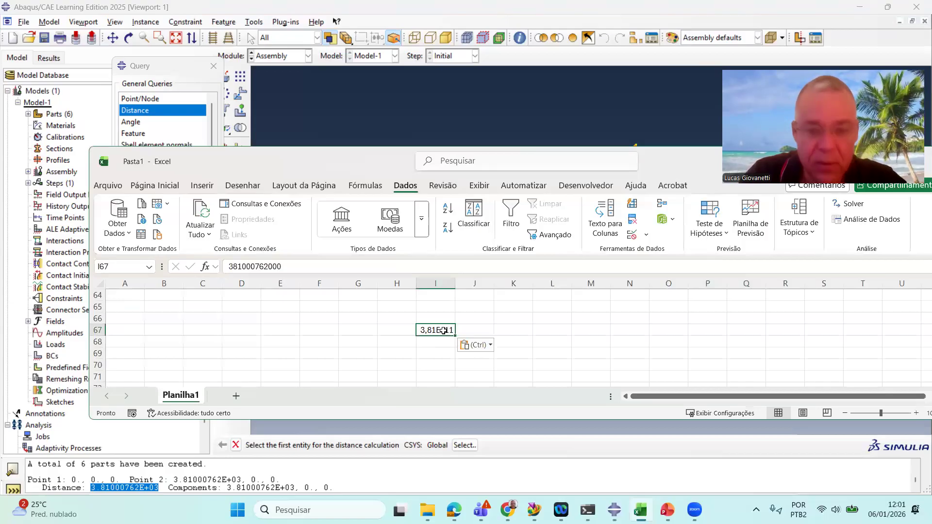
{"action": "left_click", "coordinate": [233, 267]}
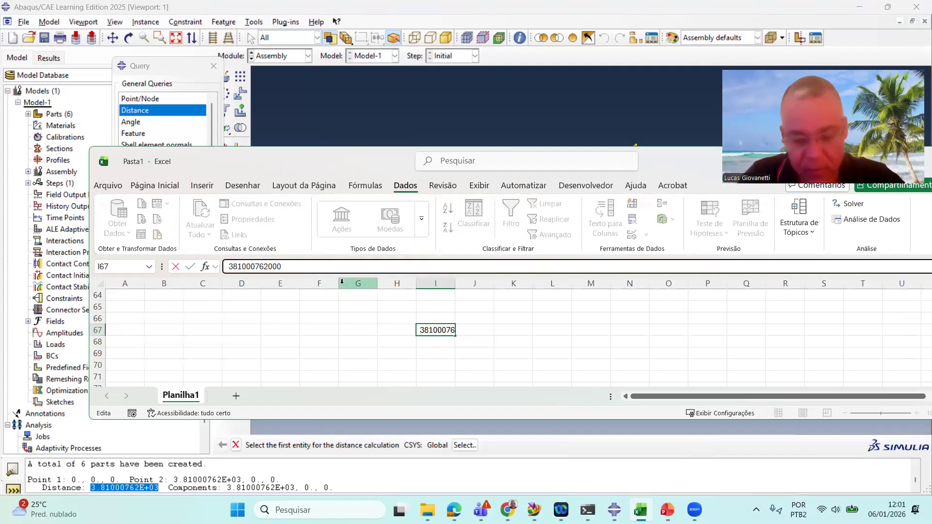
{"action": "type", "text": ","}
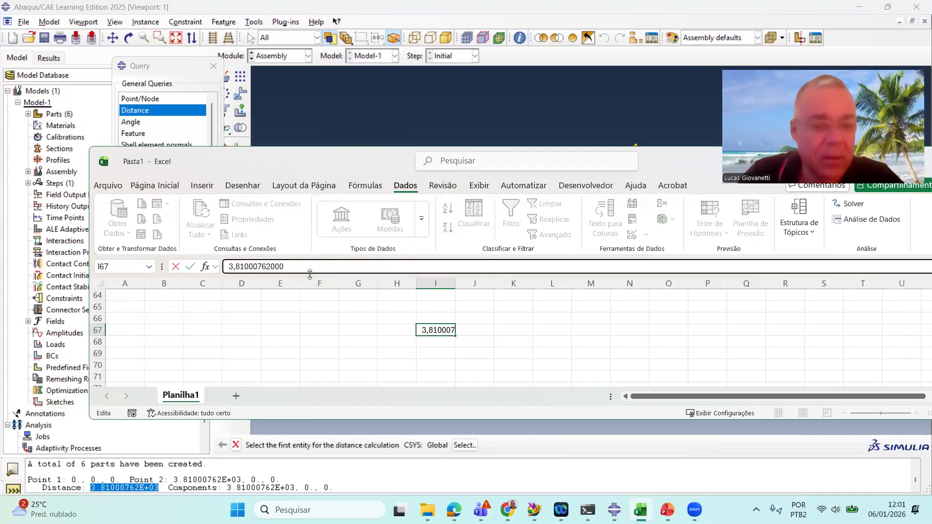
{"action": "left_click", "coordinate": [297, 267]}
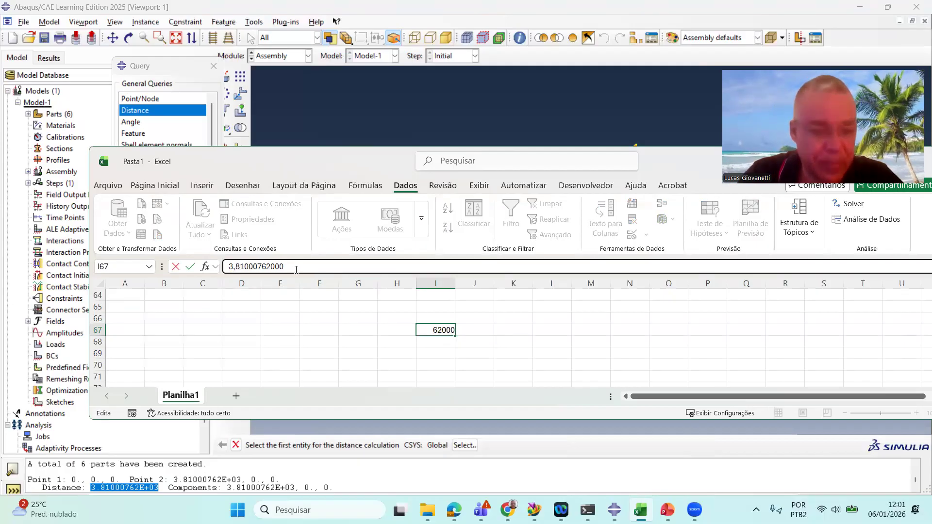
{"action": "key", "text": "Return"}
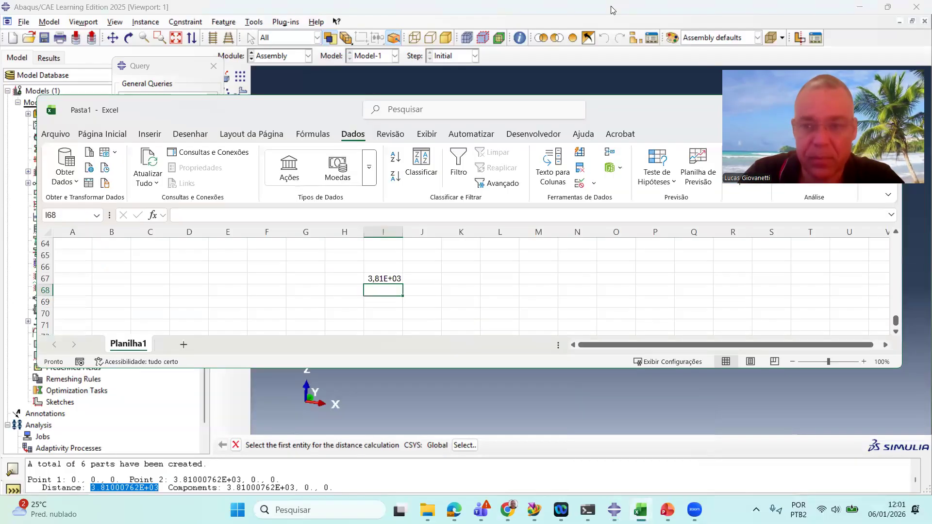
Open the About Abaqus information to check the software version, then close it
{"action": "left_click", "coordinate": [562, 135]}
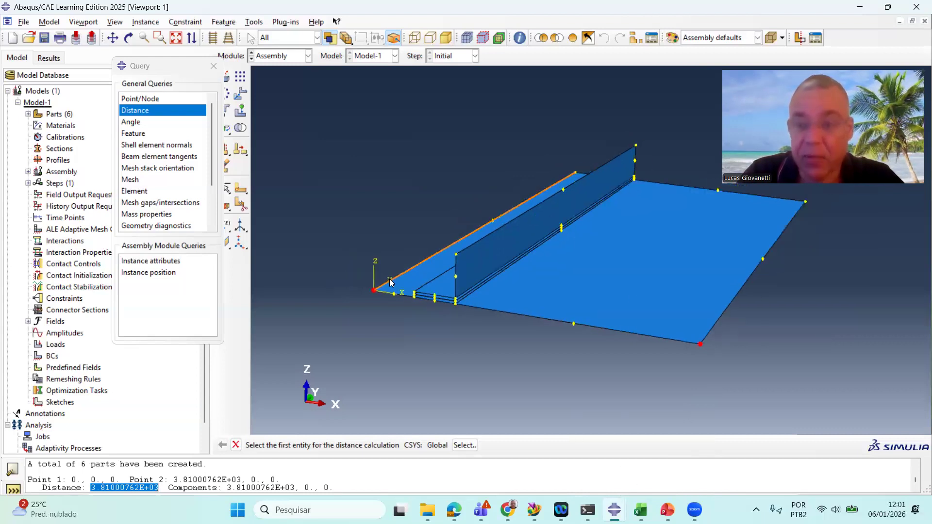
{"action": "left_click", "coordinate": [312, 22]}
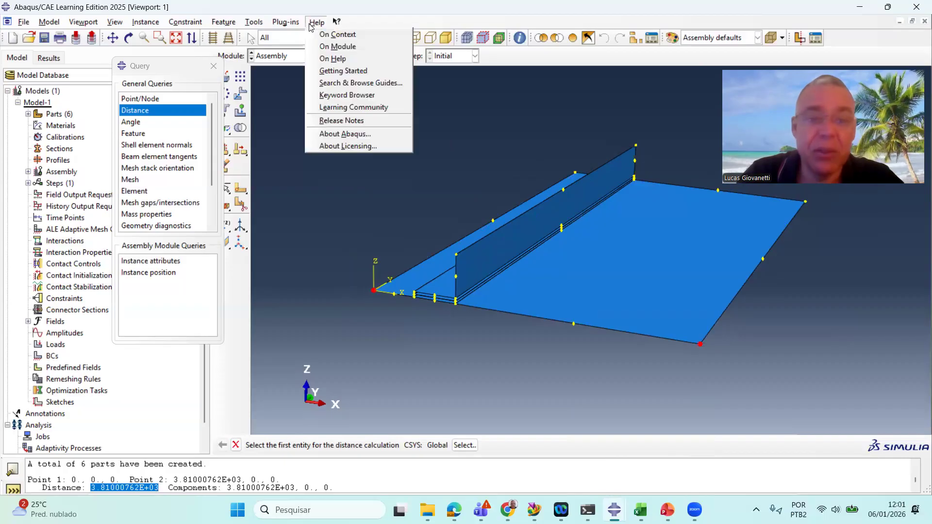
{"action": "left_click", "coordinate": [380, 134]}
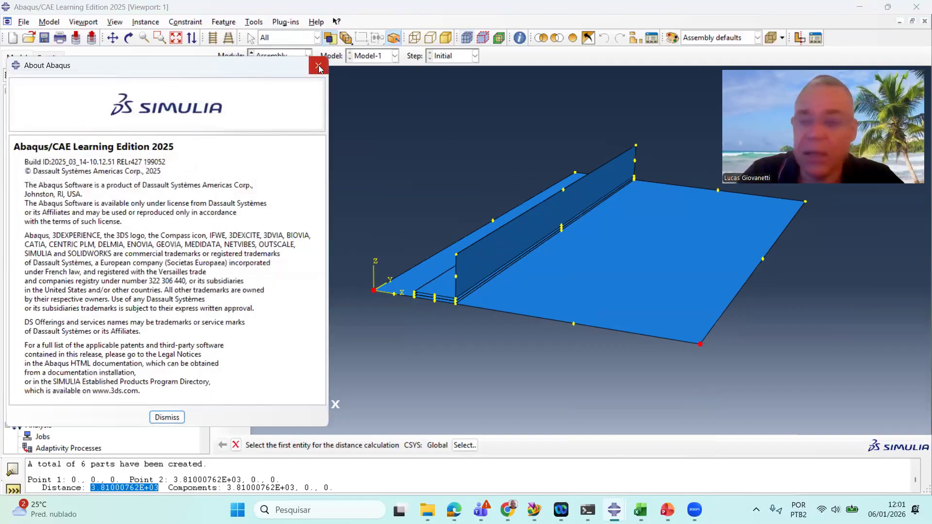
{"action": "left_click", "coordinate": [318, 67]}
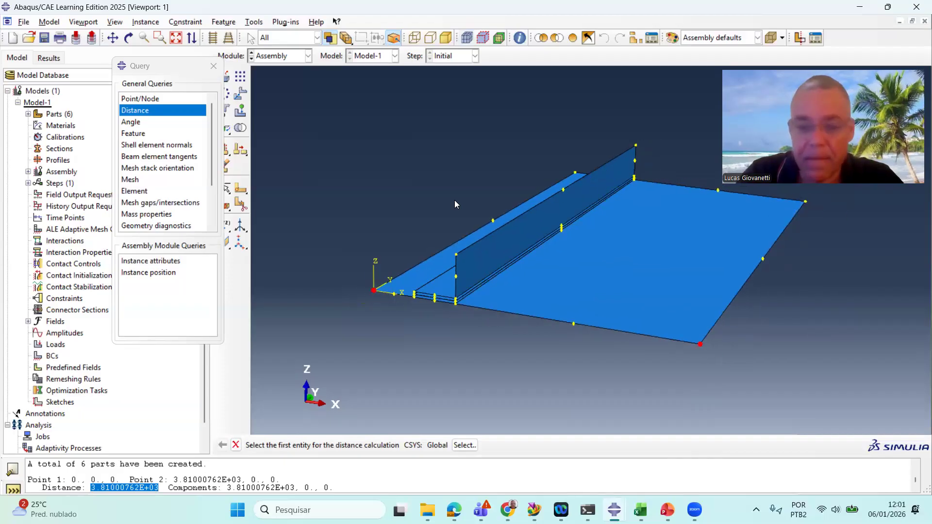
Enter 150 in spreadsheet cell I68 below the copied distance
{"action": "scroll", "coordinate": [455, 201], "scroll_direction": "up", "scroll_amount": 1}
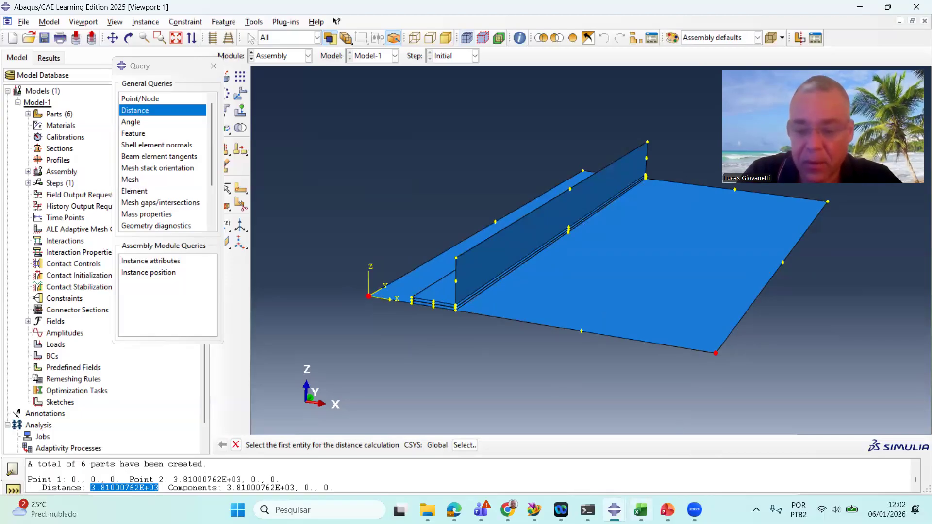
{"action": "mouse_move", "coordinate": [640, 509]}
{"action": "left_click", "coordinate": [636, 466]}
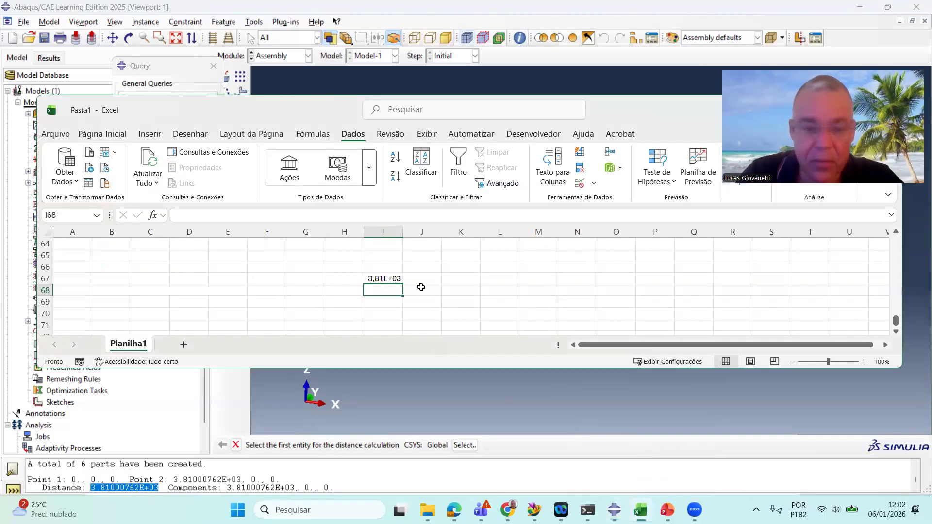
{"action": "type", "text": "15"}
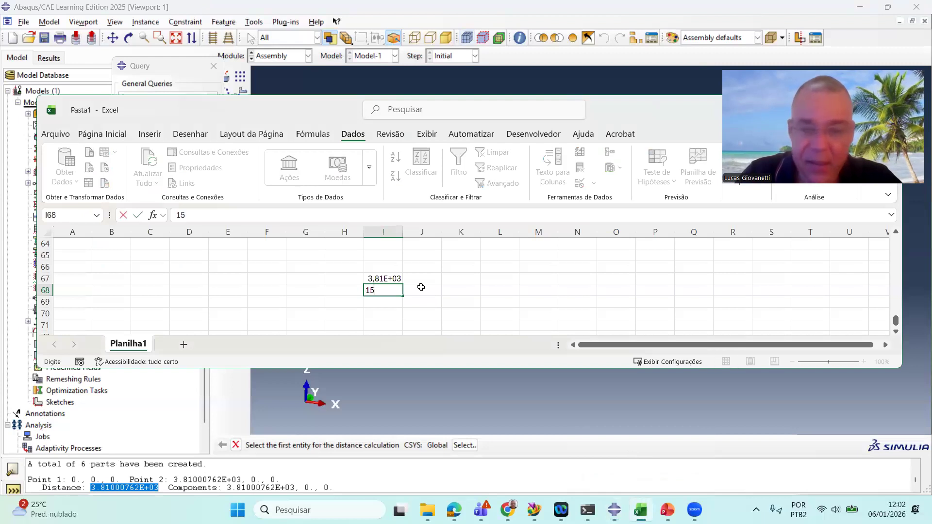
{"action": "type", "text": "0"}
{"action": "key", "text": "Return"}
Enter the formula =I68/I67 in cell I70 to compute the scale factor, and widen column I
{"action": "left_click", "coordinate": [384, 278]}
{"action": "left_click", "coordinate": [383, 313]}
{"action": "type", "text": "="}
{"action": "left_click", "coordinate": [392, 291]}
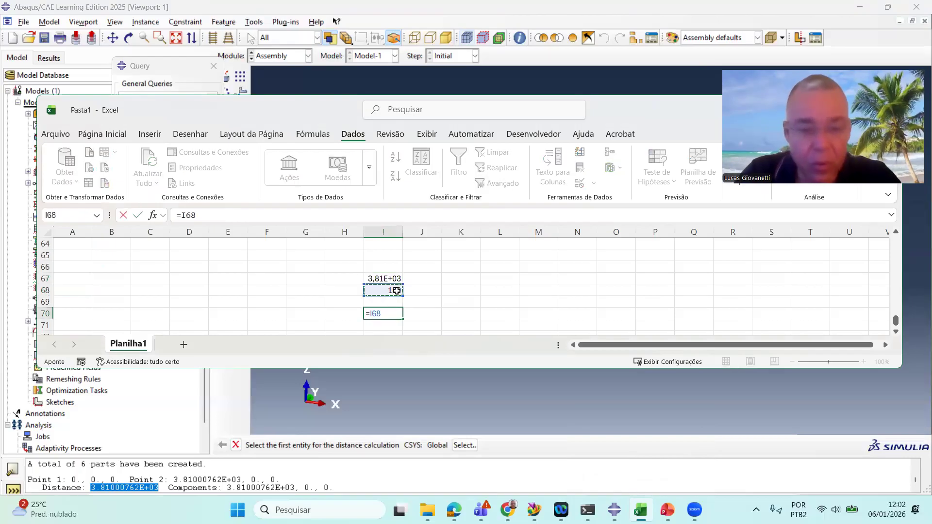
{"action": "type", "text": "/"}
{"action": "left_click", "coordinate": [393, 277]}
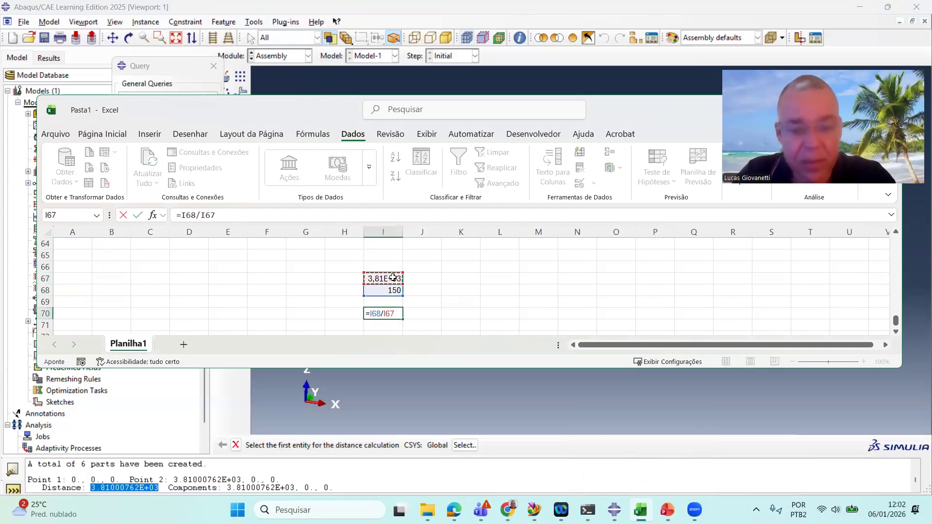
{"action": "key", "text": "Return"}
{"action": "left_click", "coordinate": [394, 314]}
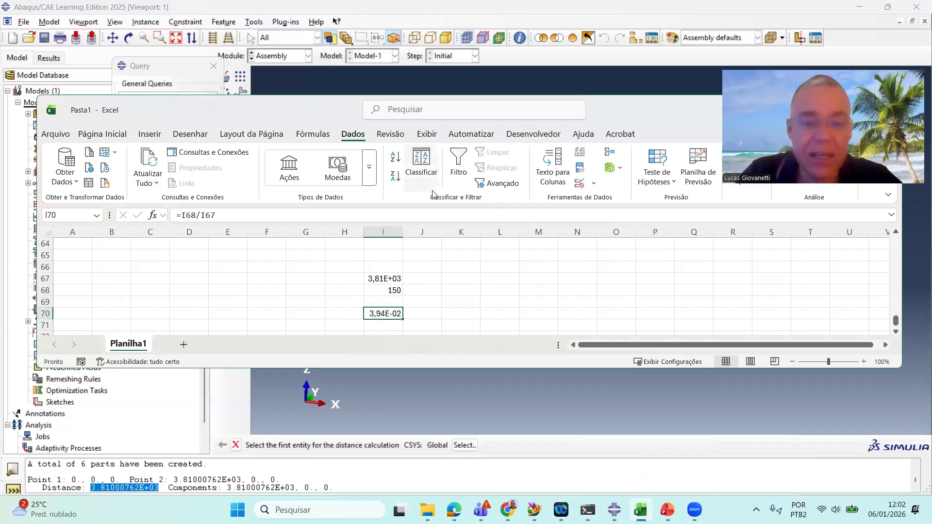
{"action": "left_click_drag", "start_coordinate": [403, 228], "coordinate": [485, 228]}
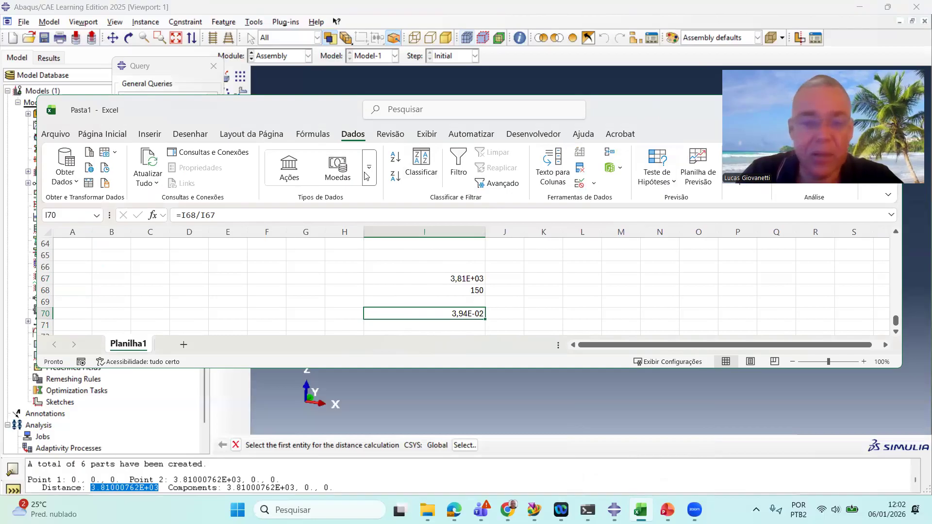
Format cell I70 as Número with eleven decimal places and copy its value
{"action": "left_click_drag", "start_coordinate": [650, 103], "coordinate": [522, 106]}
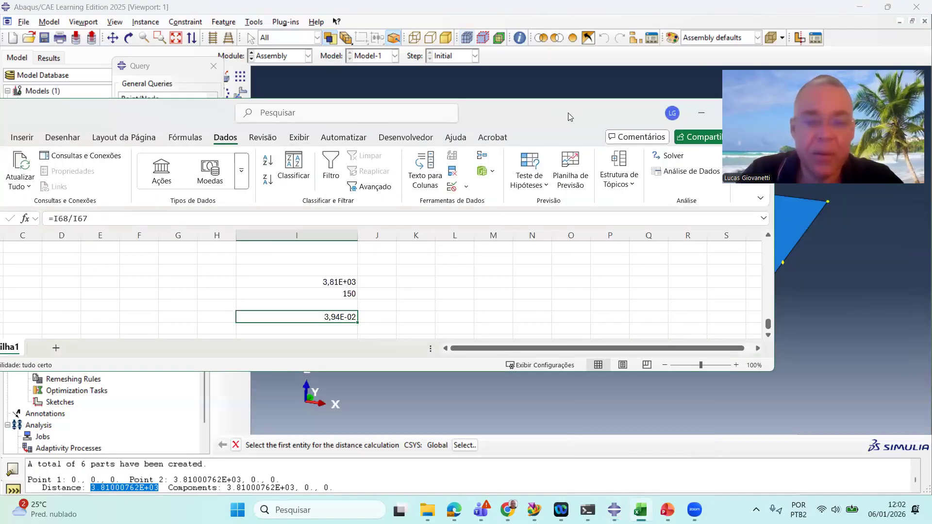
{"action": "left_click_drag", "start_coordinate": [204, 117], "coordinate": [331, 113]}
{"action": "left_click", "coordinate": [103, 133]}
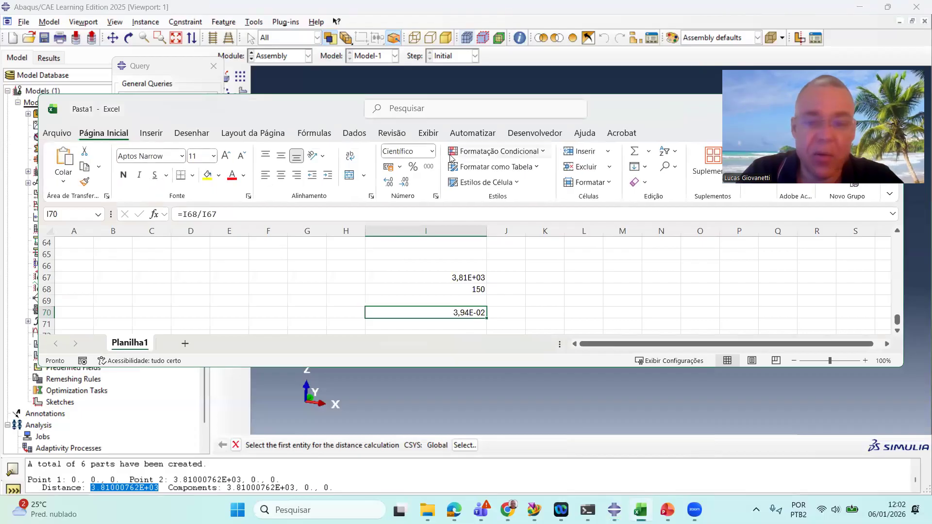
{"action": "left_click", "coordinate": [431, 152]}
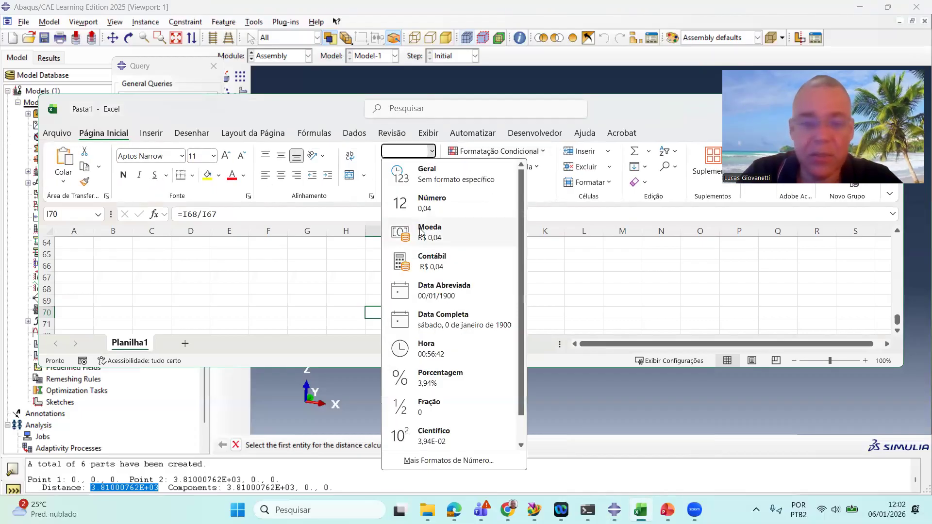
{"action": "left_click", "coordinate": [455, 208]}
{"action": "left_click", "coordinate": [405, 184]}
{"action": "left_click", "coordinate": [389, 184]}
{"action": "left_click", "coordinate": [389, 183]}
{"action": "left_click", "coordinate": [388, 184]}
{"action": "left_click", "coordinate": [388, 183]}
{"action": "left_click", "coordinate": [388, 184]}
{"action": "left_click", "coordinate": [388, 183]}
{"action": "left_click", "coordinate": [388, 184]}
{"action": "left_click", "coordinate": [389, 183]}
{"action": "left_click", "coordinate": [388, 184]}
{"action": "left_click", "coordinate": [388, 184]}
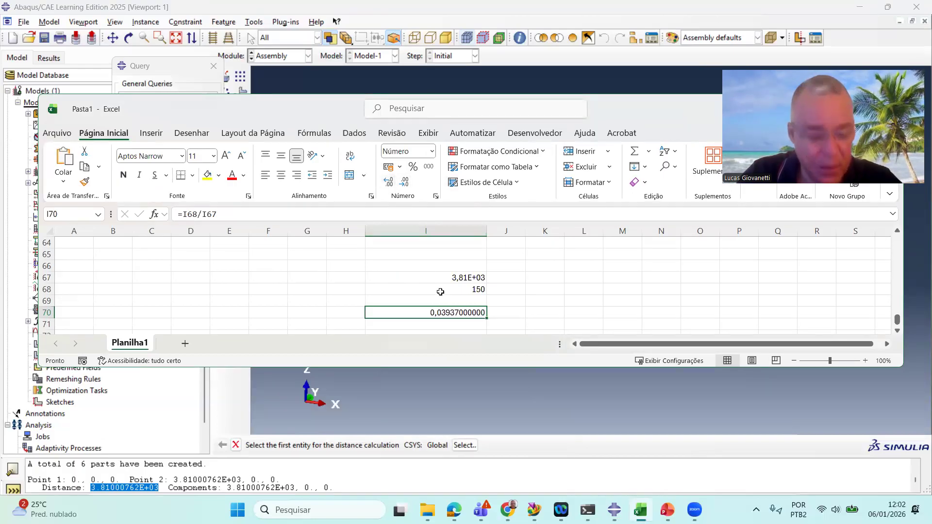
{"action": "key", "text": "ctrl+c"}
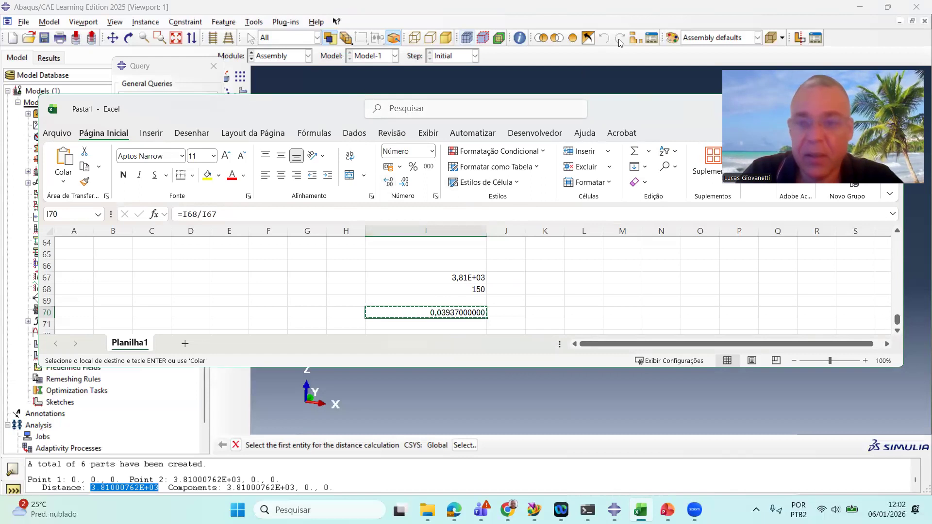
Close the Query dialog and start a new model database without saving the current one
{"action": "left_click", "coordinate": [667, 16]}
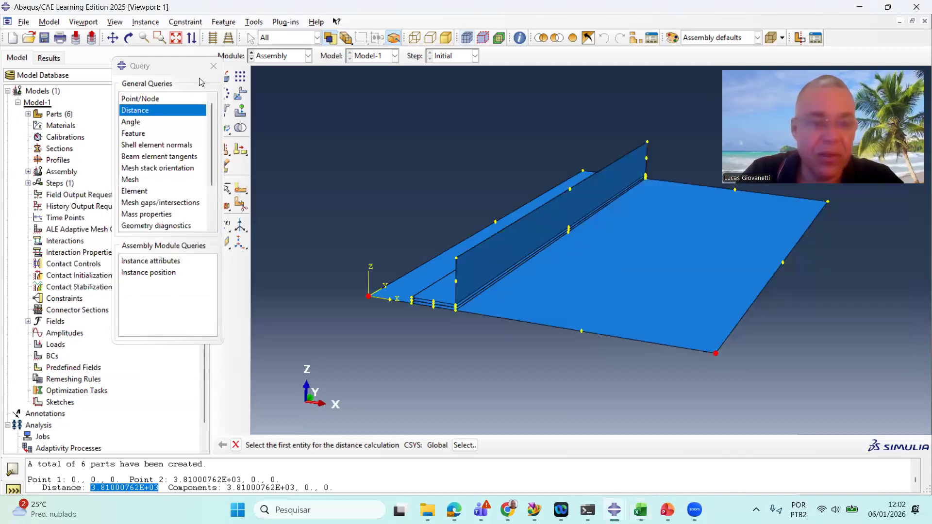
{"action": "left_click", "coordinate": [213, 65]}
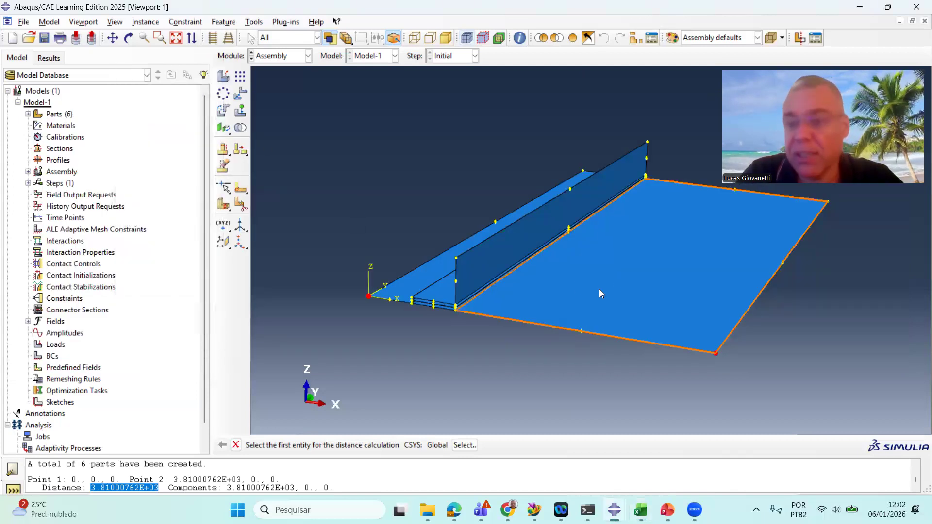
{"action": "left_click", "coordinate": [11, 38]}
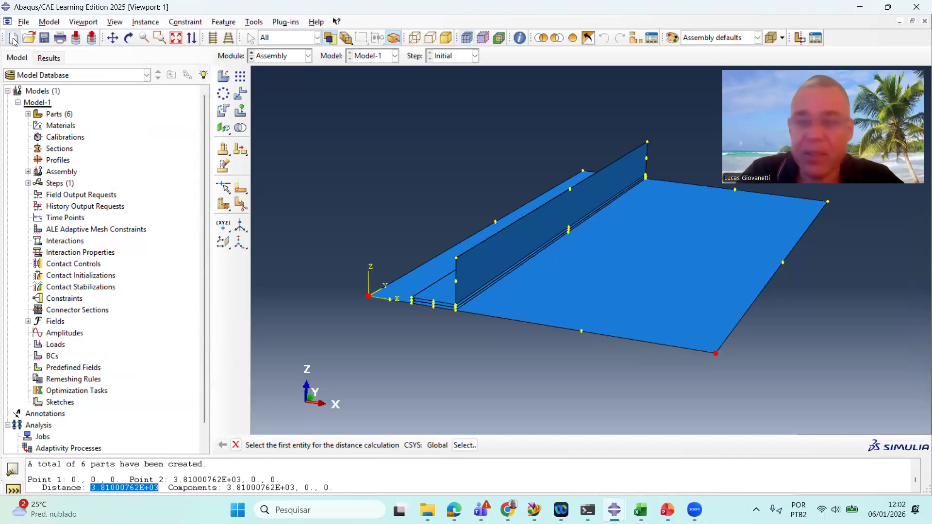
{"action": "left_click", "coordinate": [465, 267]}
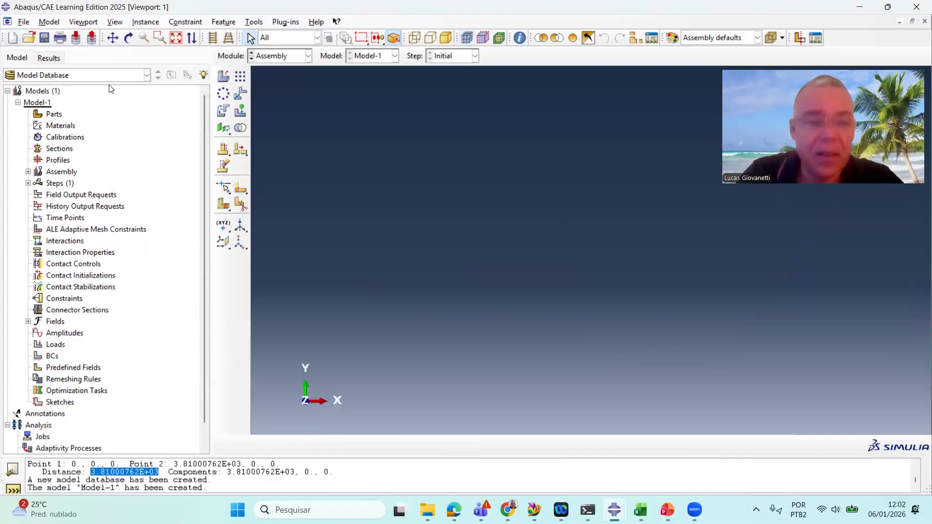
Start importing PANEL_Sym.stp from the GEOM folder as a part
{"action": "left_click", "coordinate": [24, 22]}
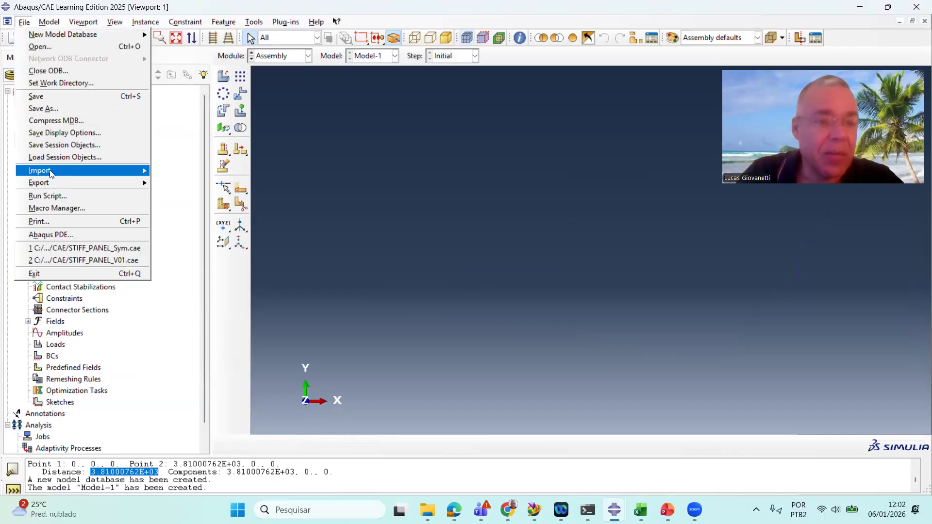
{"action": "mouse_move", "coordinate": [127, 170]}
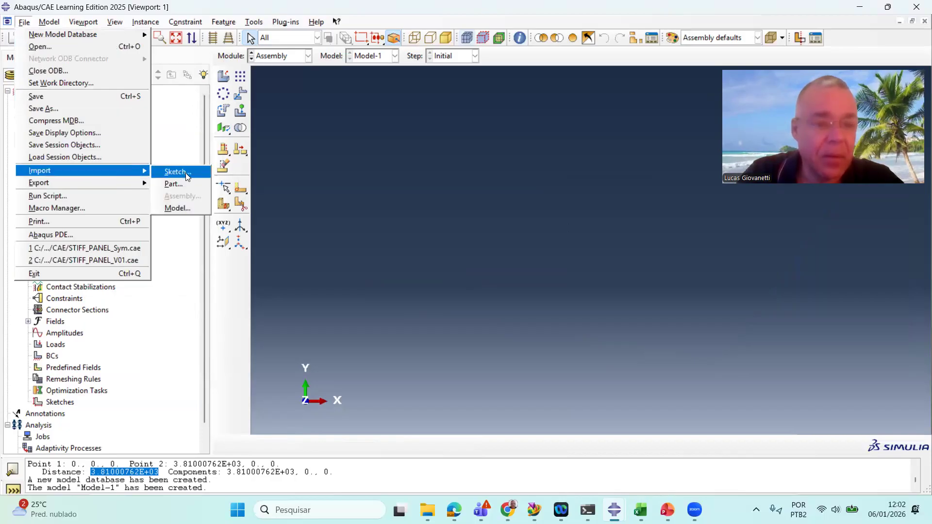
{"action": "left_click", "coordinate": [187, 184]}
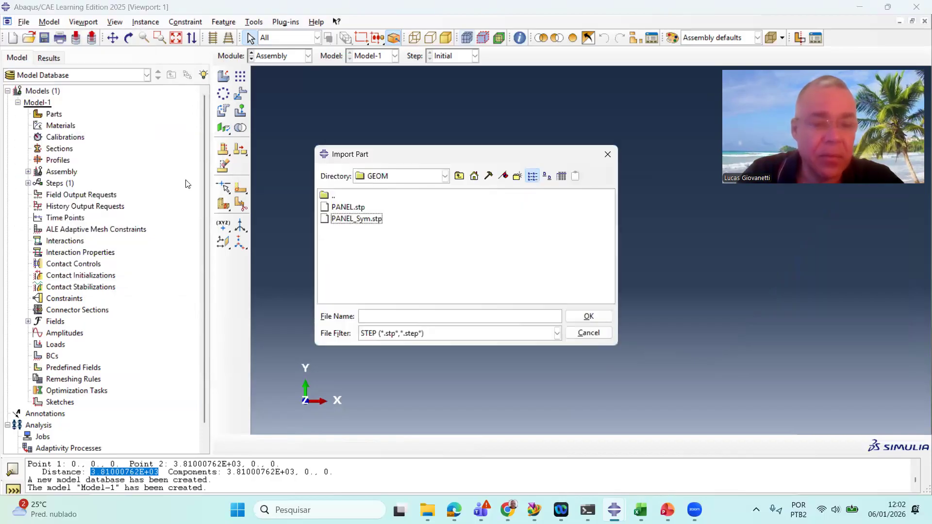
{"action": "left_click", "coordinate": [339, 218]}
{"action": "left_click", "coordinate": [589, 316]}
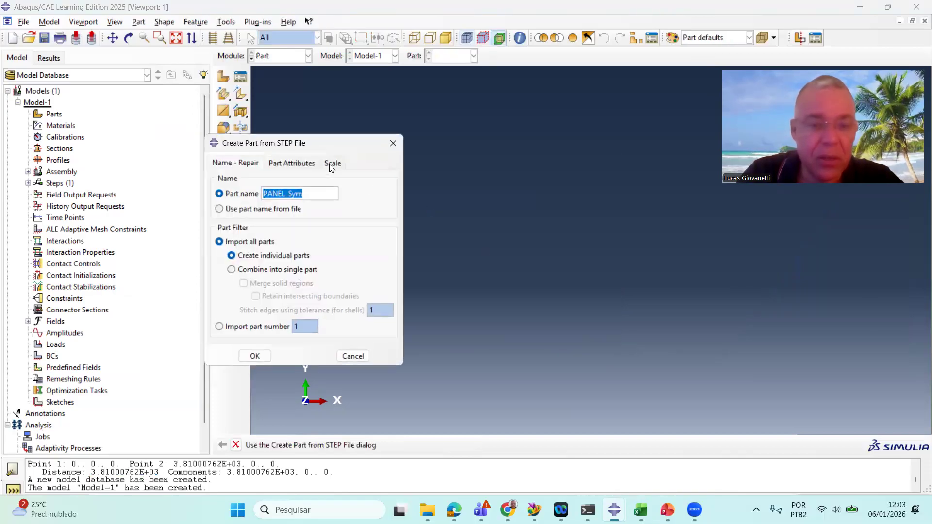
Import the STEP parts with all lengths multiplied by 0.03937
{"action": "left_click", "coordinate": [333, 163]}
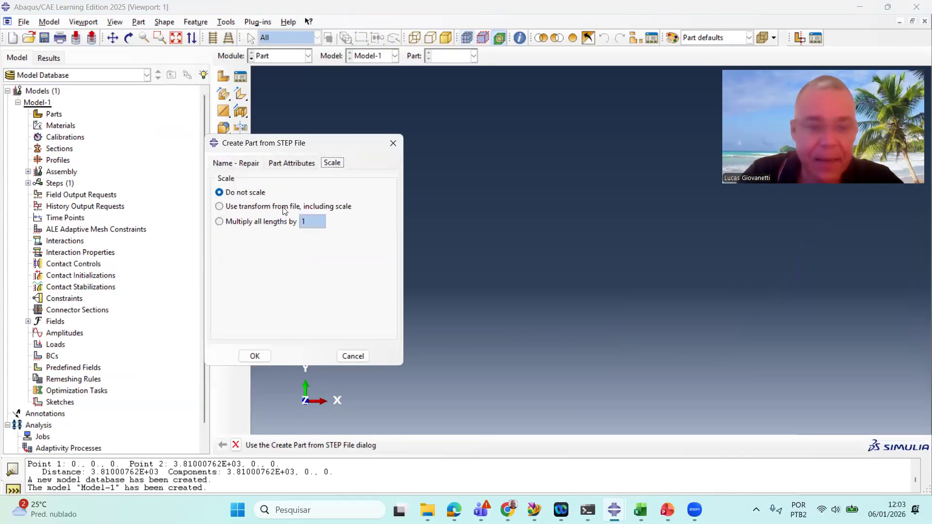
{"action": "left_click", "coordinate": [236, 222]}
{"action": "key", "text": "Tab"}
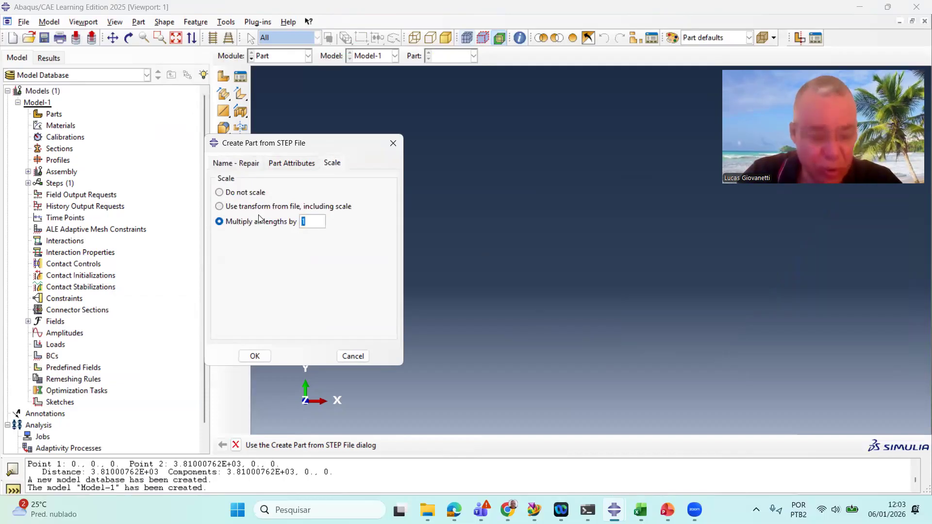
{"action": "type", "text": "100000"}
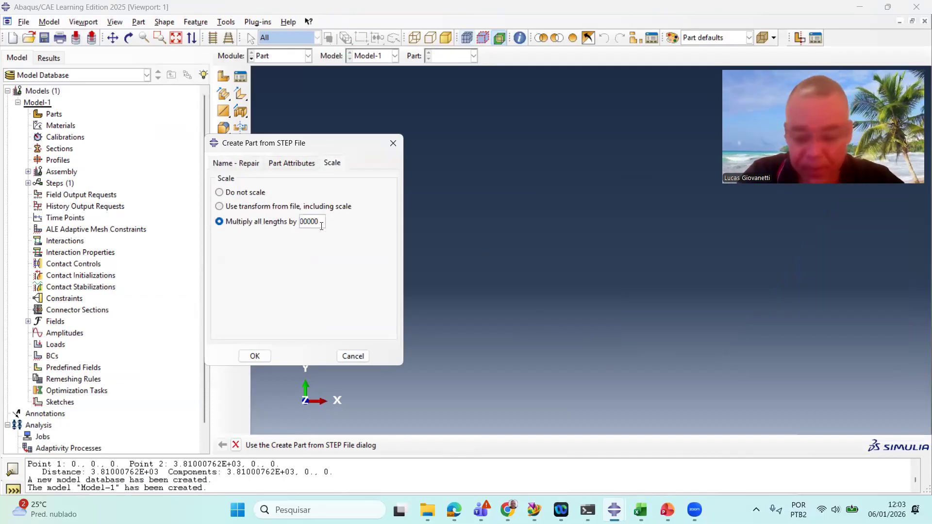
{"action": "key", "text": "Home"}
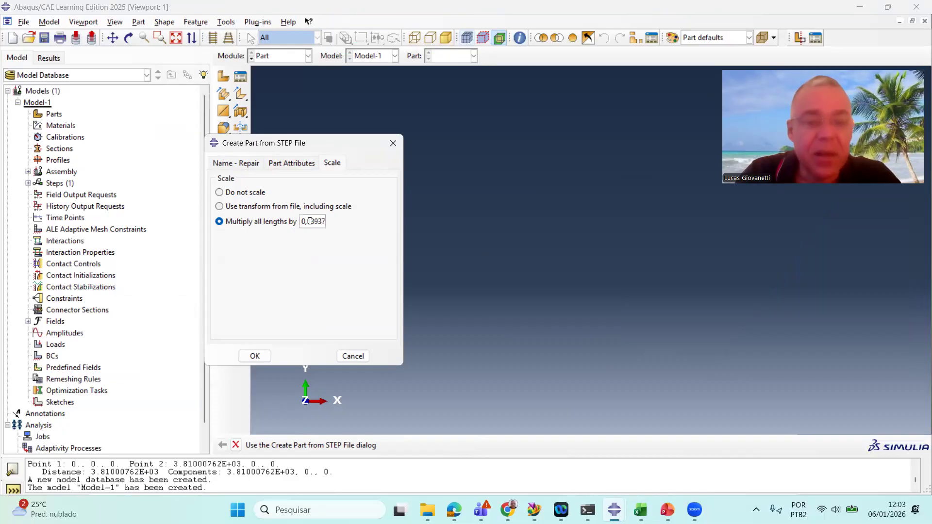
{"action": "key", "text": "BackSpace"}
{"action": "type", "text": "."}
{"action": "left_click_drag", "start_coordinate": [333, 138], "coordinate": [379, 137]}
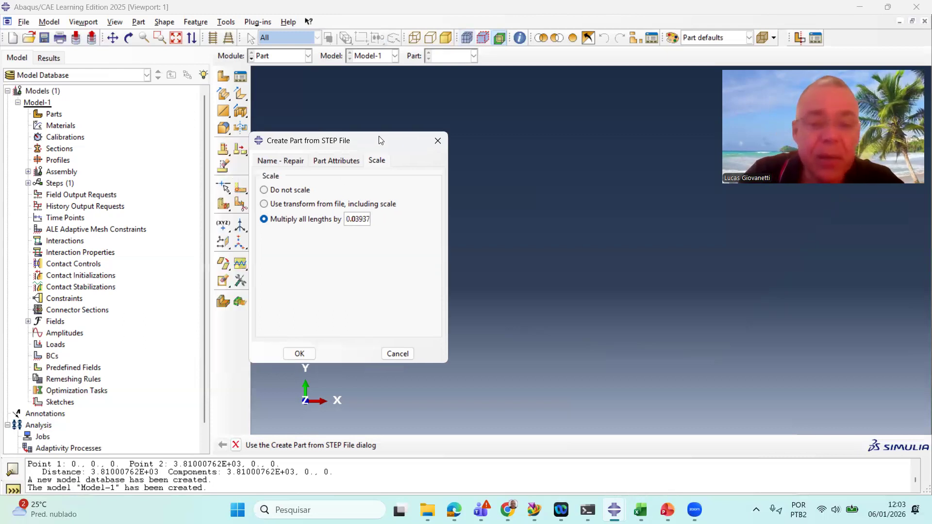
{"action": "left_click", "coordinate": [301, 353]}
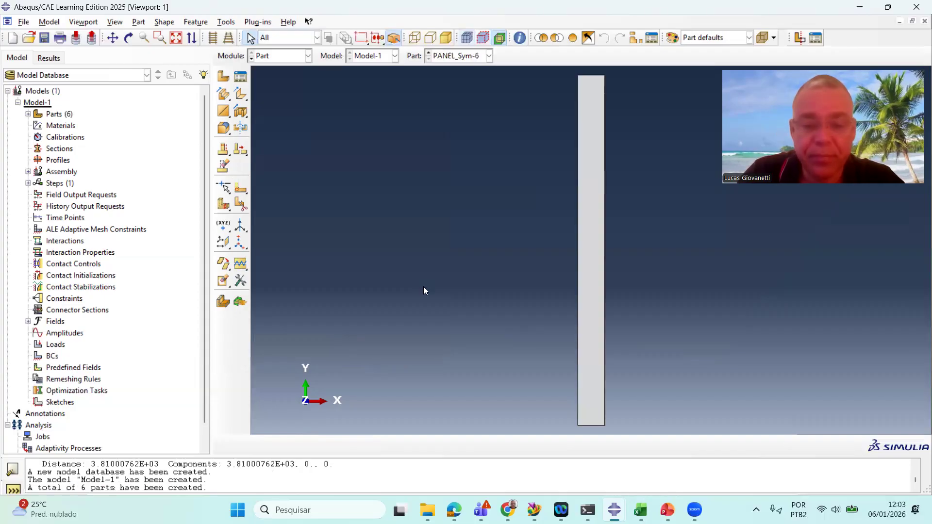
In the Assembly module, create instances of all six parts PANEL_Sym-1 through PANEL_Sym-6
{"action": "scroll", "coordinate": [436, 268], "scroll_direction": "up", "scroll_amount": 3}
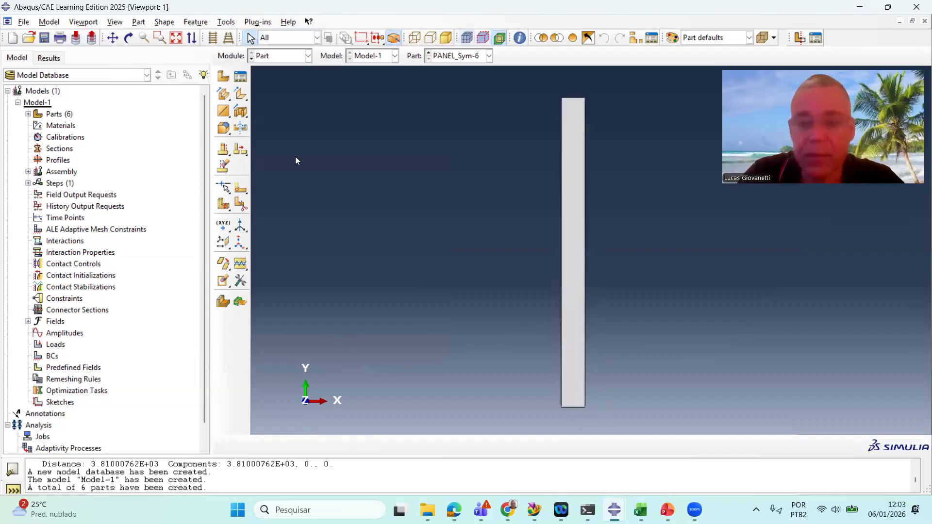
{"action": "left_click", "coordinate": [292, 57]}
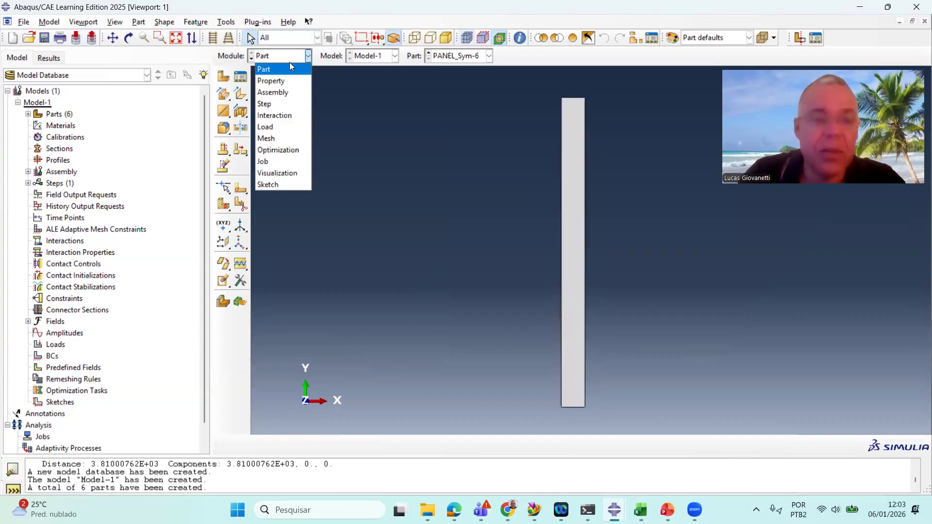
{"action": "left_click", "coordinate": [284, 95]}
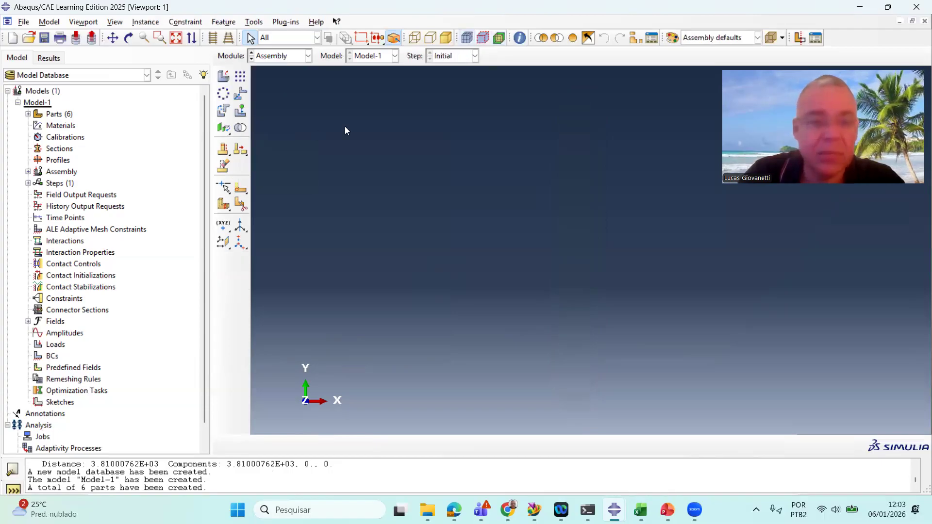
{"action": "left_click", "coordinate": [222, 77]}
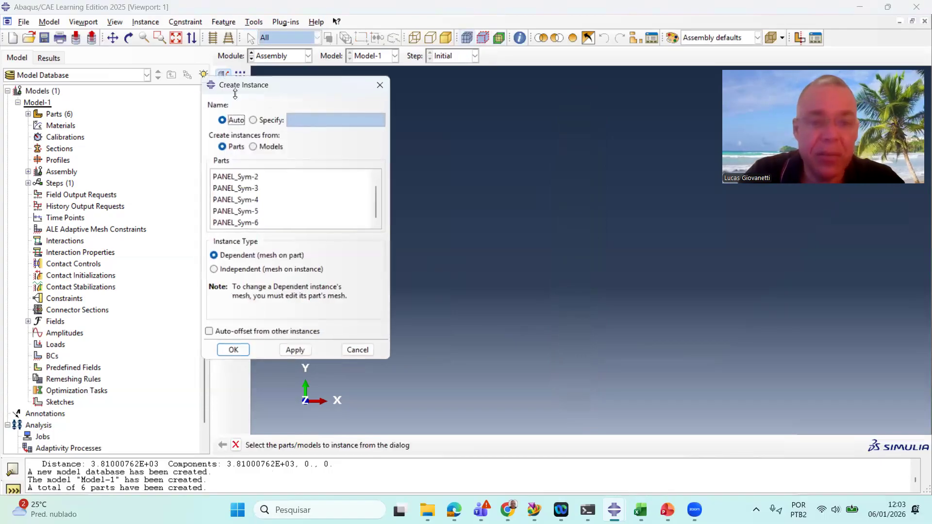
{"action": "scroll", "coordinate": [278, 184], "scroll_direction": "up", "scroll_amount": 1}
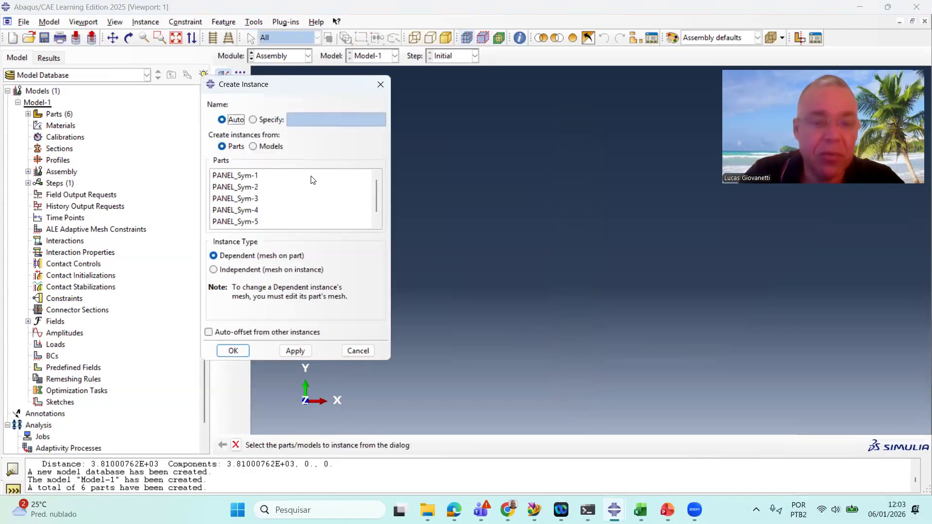
{"action": "left_click", "coordinate": [280, 178]}
{"action": "scroll", "coordinate": [280, 182], "scroll_direction": "down", "scroll_amount": 1}
{"action": "left_click", "coordinate": [262, 223], "text": "shift"}
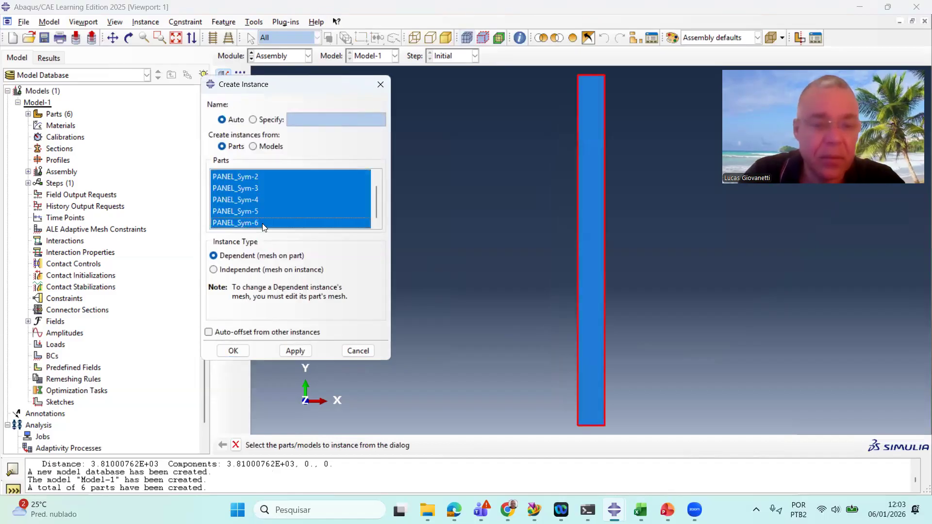
{"action": "left_click", "coordinate": [233, 350]}
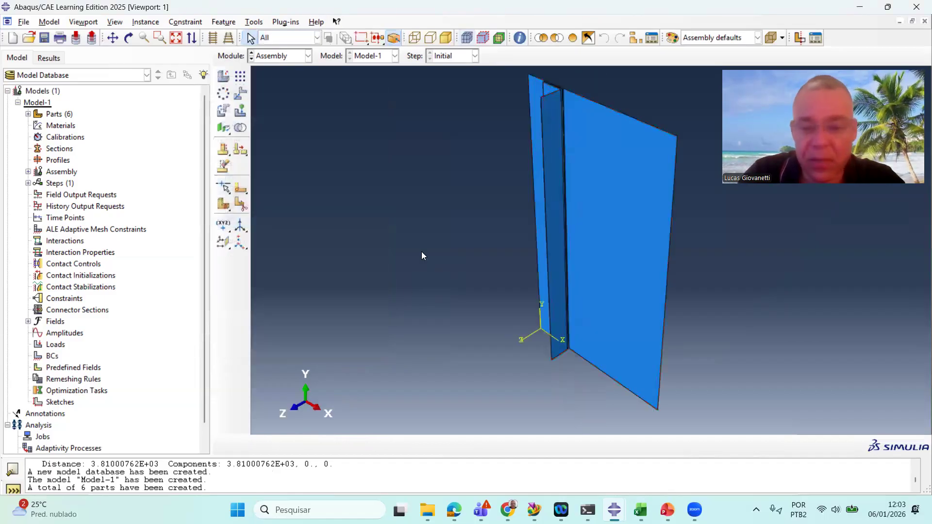
Examine the assembled panel up close where the stiffener meets the plate at its upper end
{"action": "scroll", "coordinate": [421, 256], "scroll_direction": "down", "scroll_amount": 1}
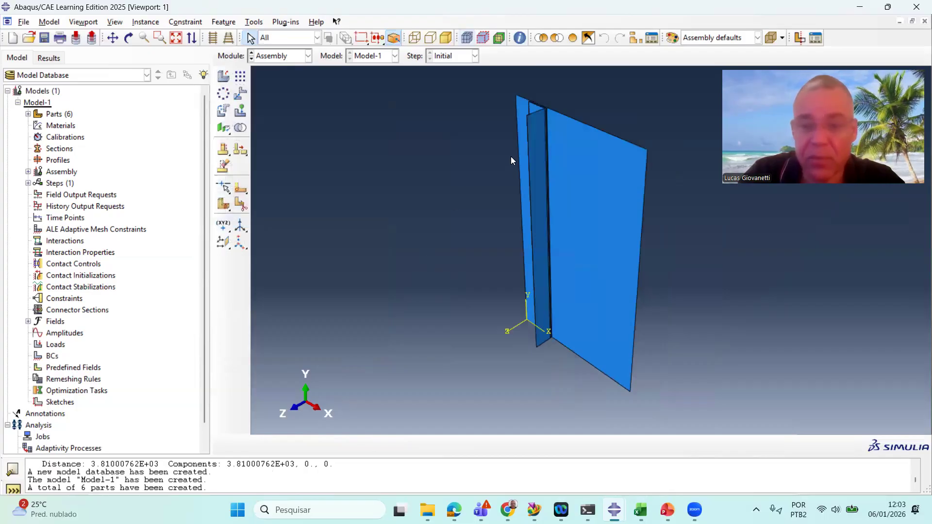
{"action": "left_click_drag", "start_coordinate": [535, 143], "coordinate": [548, 101], "text": "ctrl+alt"}
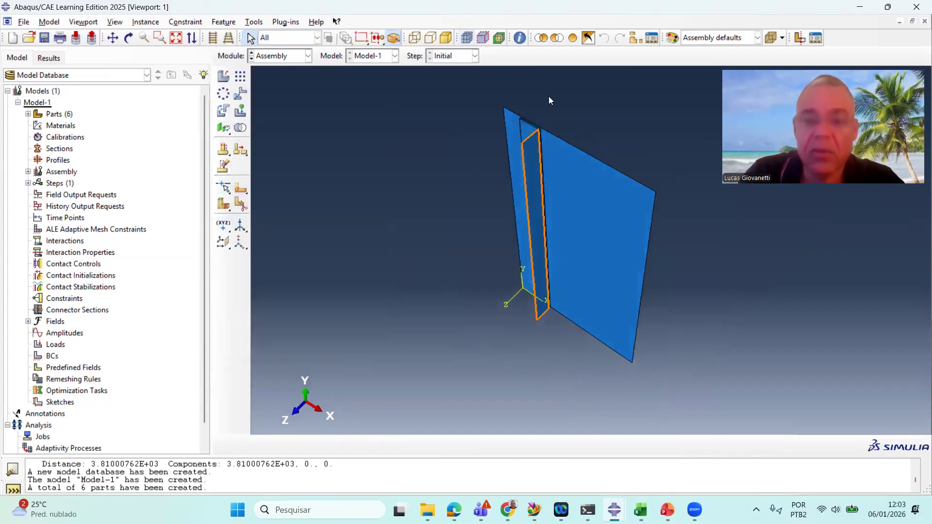
{"action": "scroll", "coordinate": [548, 100], "scroll_direction": "up", "scroll_amount": 2}
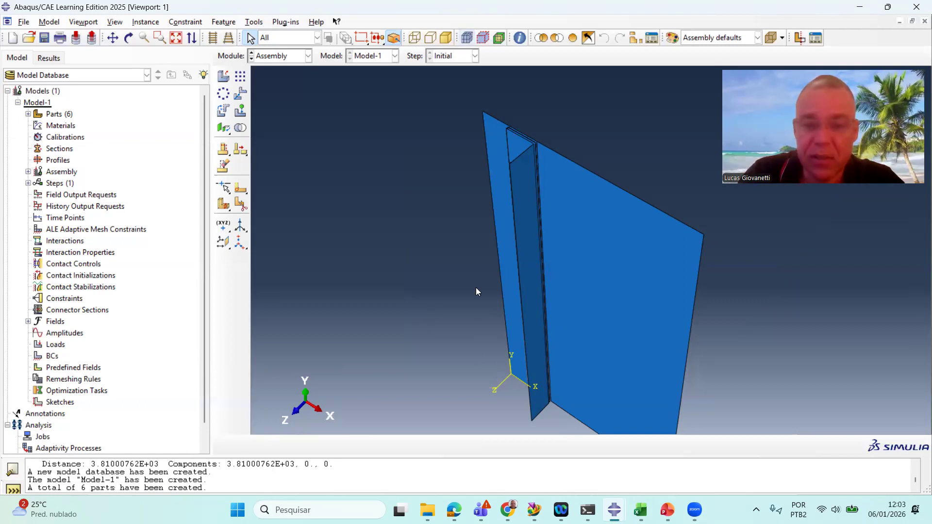
{"action": "scroll", "coordinate": [514, 141], "scroll_direction": "up", "scroll_amount": 2}
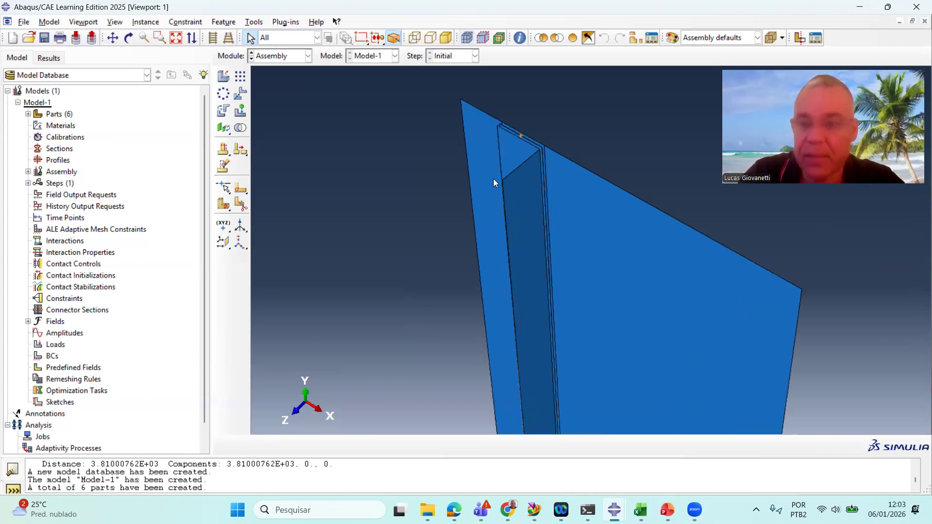
{"action": "scroll", "coordinate": [515, 115], "scroll_direction": "up", "scroll_amount": 2}
{"action": "scroll", "coordinate": [515, 114], "scroll_direction": "down", "scroll_amount": 4}
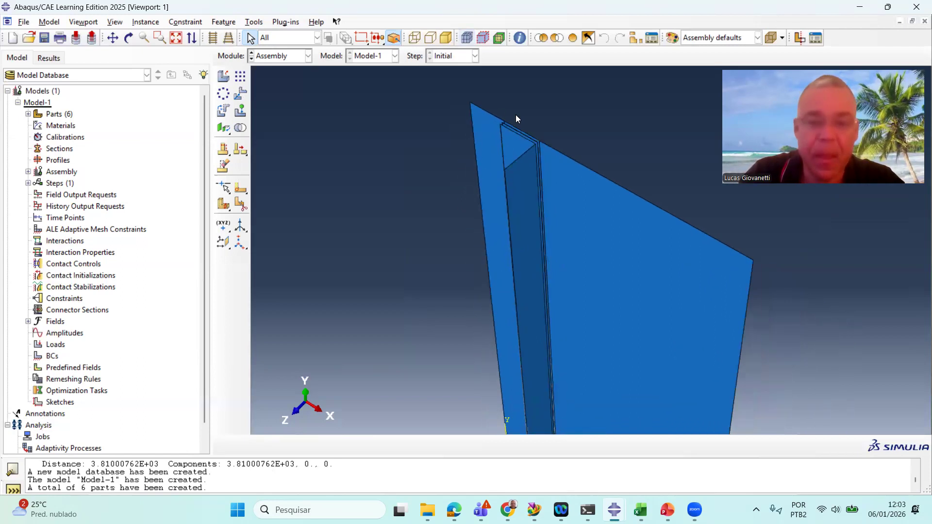
{"action": "scroll", "coordinate": [519, 128], "scroll_direction": "up", "scroll_amount": 6}
{"action": "scroll", "coordinate": [519, 129], "scroll_direction": "up", "scroll_amount": 6}
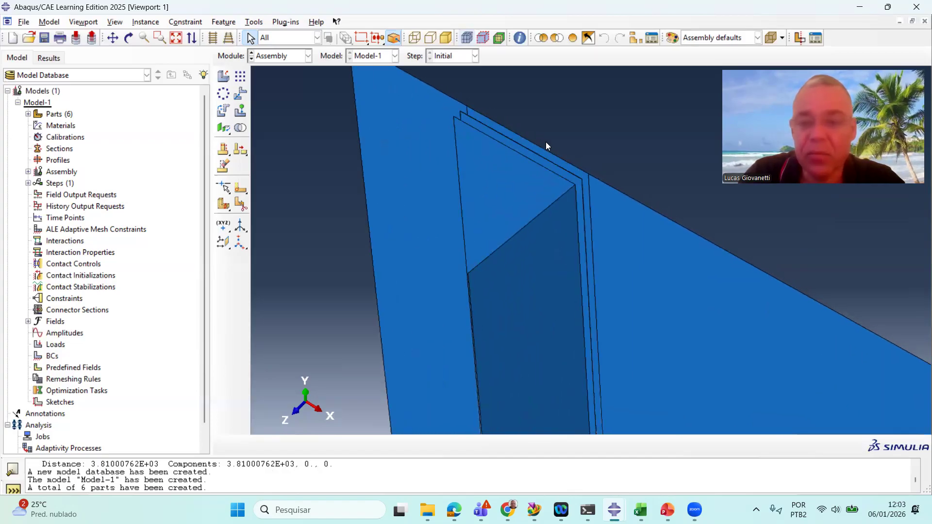
{"action": "scroll", "coordinate": [590, 184], "scroll_direction": "up", "scroll_amount": 2}
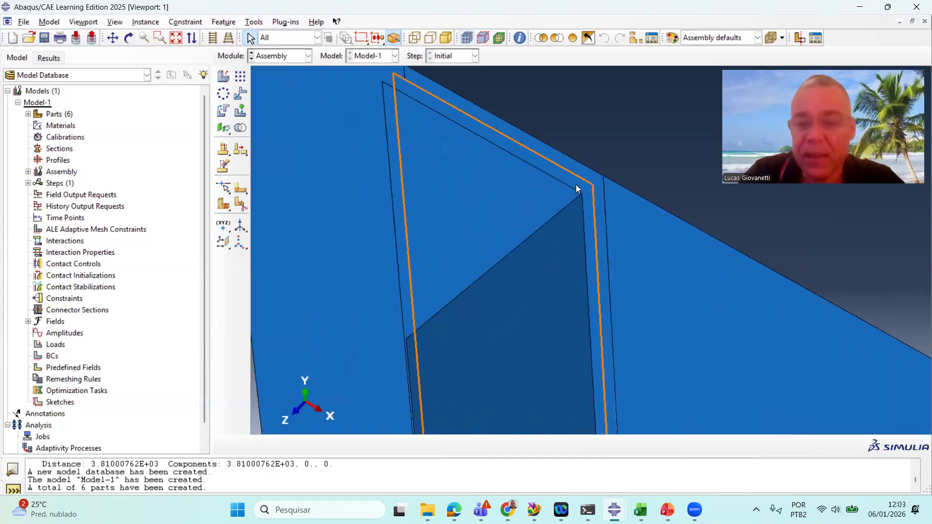
{"action": "scroll", "coordinate": [594, 188], "scroll_direction": "up", "scroll_amount": 1}
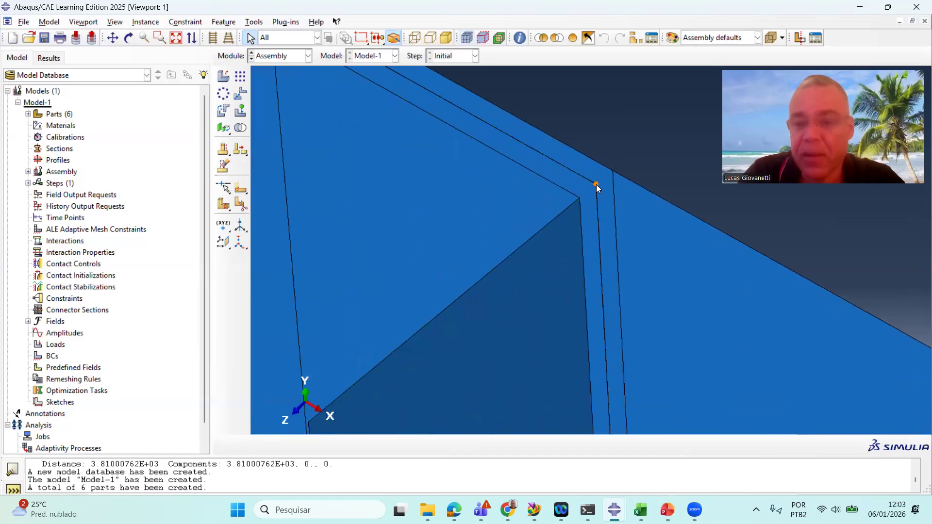
{"action": "scroll", "coordinate": [590, 189], "scroll_direction": "up", "scroll_amount": 1}
{"action": "scroll", "coordinate": [589, 189], "scroll_direction": "up", "scroll_amount": 2}
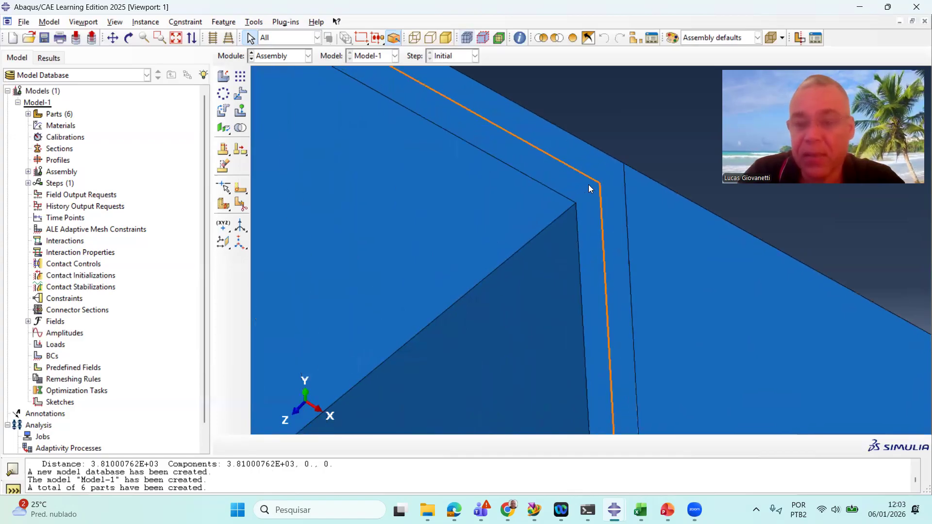
{"action": "scroll", "coordinate": [589, 189], "scroll_direction": "down", "scroll_amount": 2}
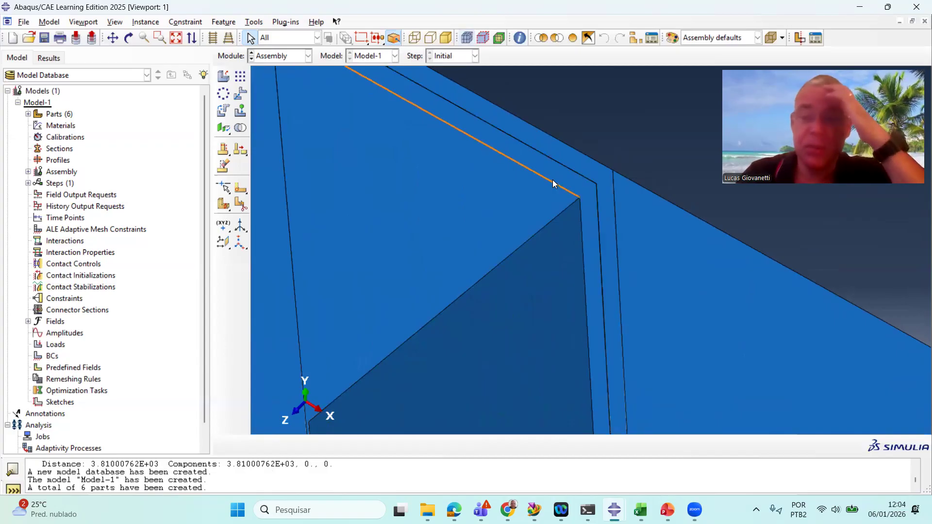
{"action": "scroll", "coordinate": [553, 183], "scroll_direction": "down", "scroll_amount": 3}
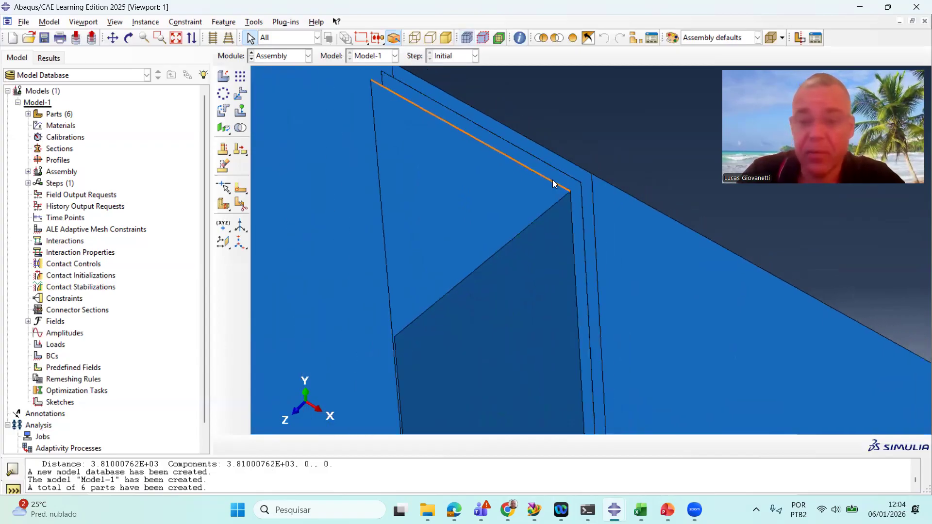
{"action": "scroll", "coordinate": [537, 170], "scroll_direction": "down", "scroll_amount": 1}
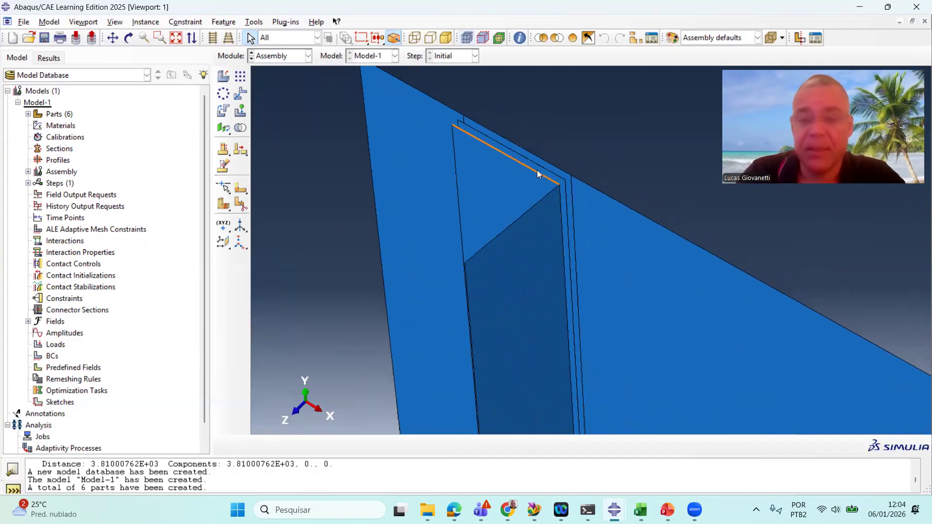
{"action": "scroll", "coordinate": [532, 168], "scroll_direction": "down", "scroll_amount": 1}
{"action": "scroll", "coordinate": [532, 167], "scroll_direction": "down", "scroll_amount": 1}
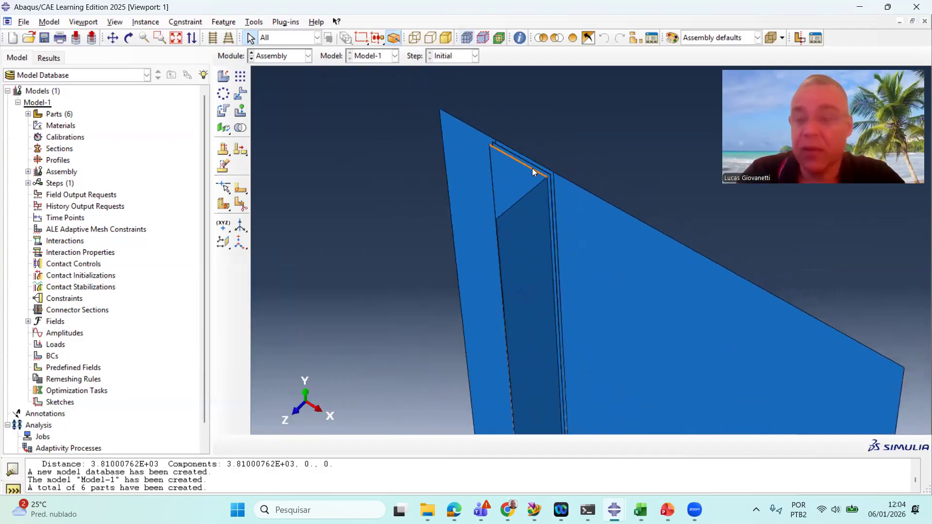
{"action": "scroll", "coordinate": [480, 154], "scroll_direction": "up", "scroll_amount": 2}
{"action": "scroll", "coordinate": [546, 153], "scroll_direction": "up", "scroll_amount": 1}
{"action": "scroll", "coordinate": [546, 153], "scroll_direction": "down", "scroll_amount": 2}
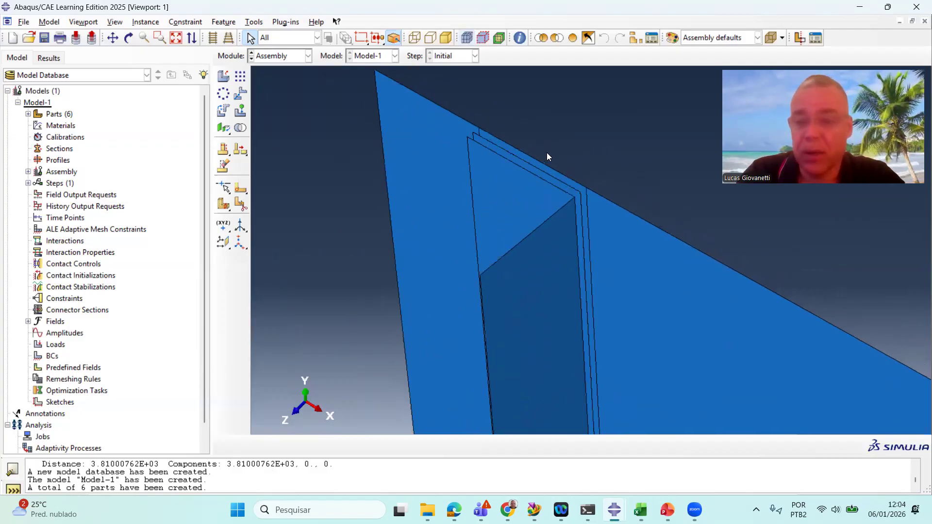
{"action": "scroll", "coordinate": [547, 153], "scroll_direction": "down", "scroll_amount": 2}
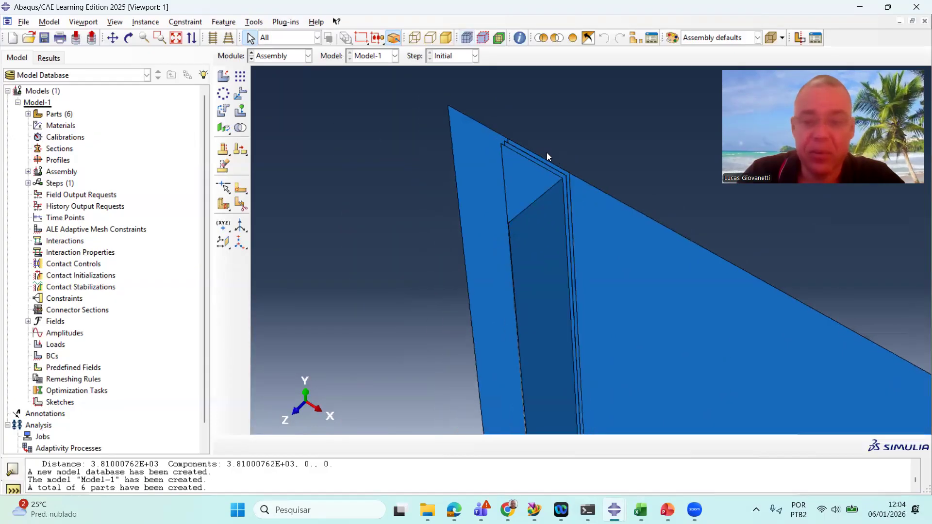
{"action": "scroll", "coordinate": [536, 159], "scroll_direction": "down", "scroll_amount": 1}
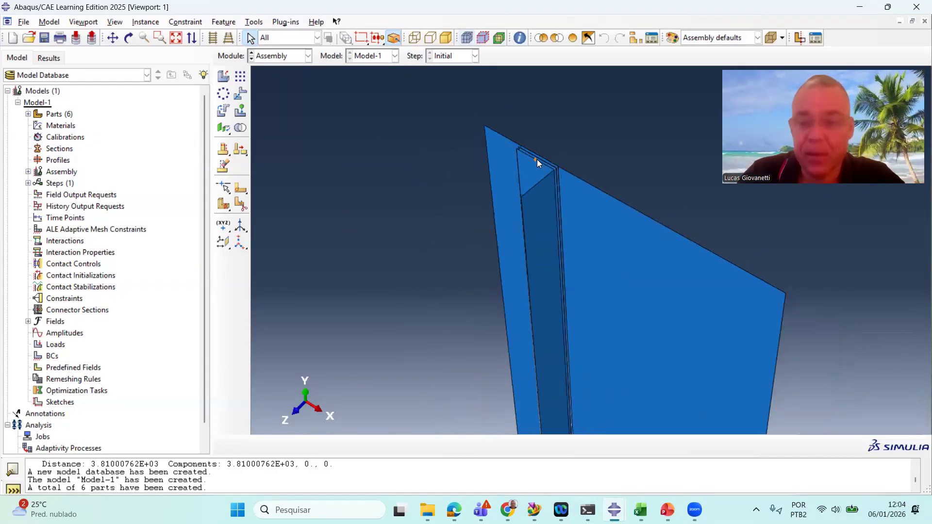
{"action": "scroll", "coordinate": [528, 162], "scroll_direction": "up", "scroll_amount": 1}
{"action": "scroll", "coordinate": [528, 162], "scroll_direction": "up", "scroll_amount": 1}
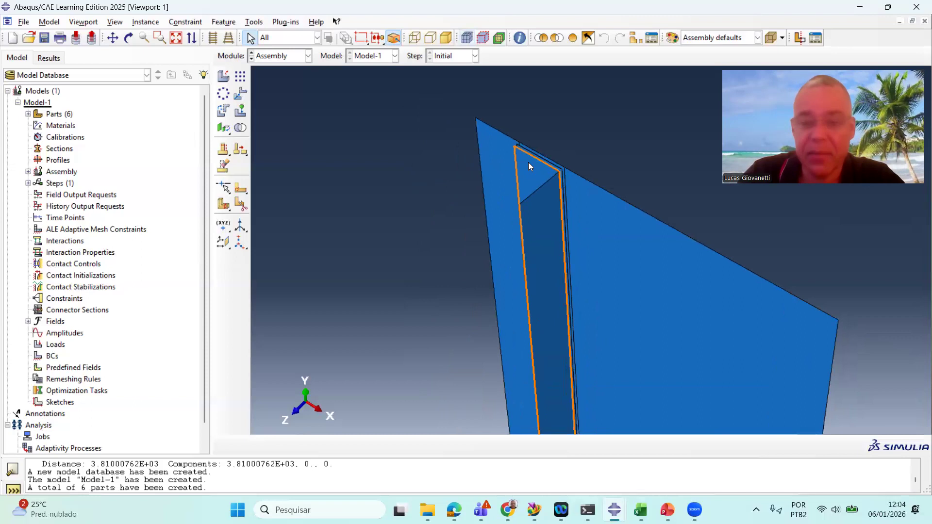
{"action": "scroll", "coordinate": [527, 161], "scroll_direction": "up", "scroll_amount": 5}
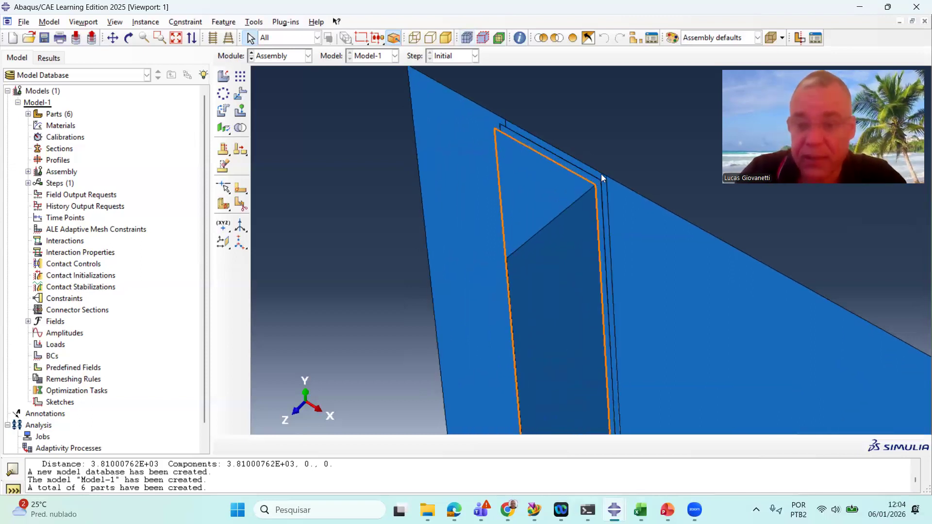
Examine the stiffener and plate assembly as a whole from its upper end downward
{"action": "scroll", "coordinate": [599, 175], "scroll_direction": "up", "scroll_amount": 5}
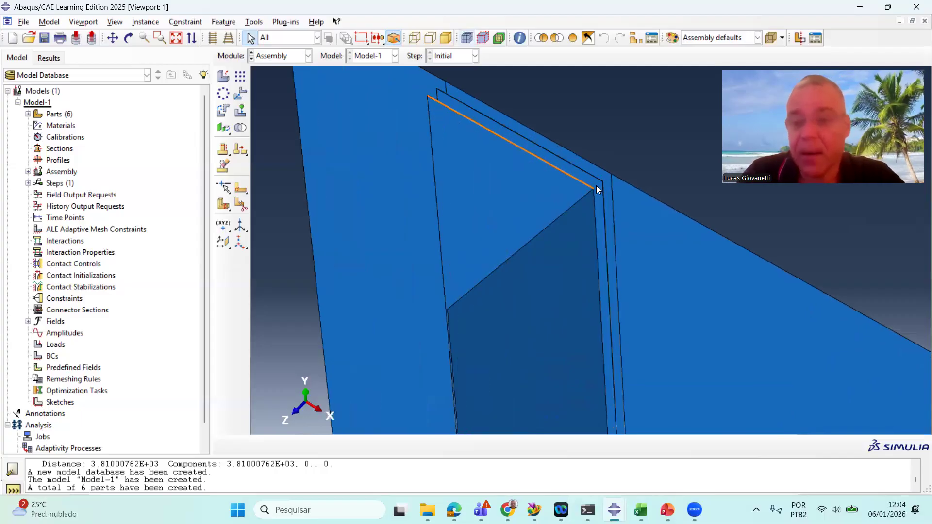
{"action": "scroll", "coordinate": [596, 188], "scroll_direction": "down", "scroll_amount": 4}
{"action": "scroll", "coordinate": [499, 152], "scroll_direction": "down", "scroll_amount": 3}
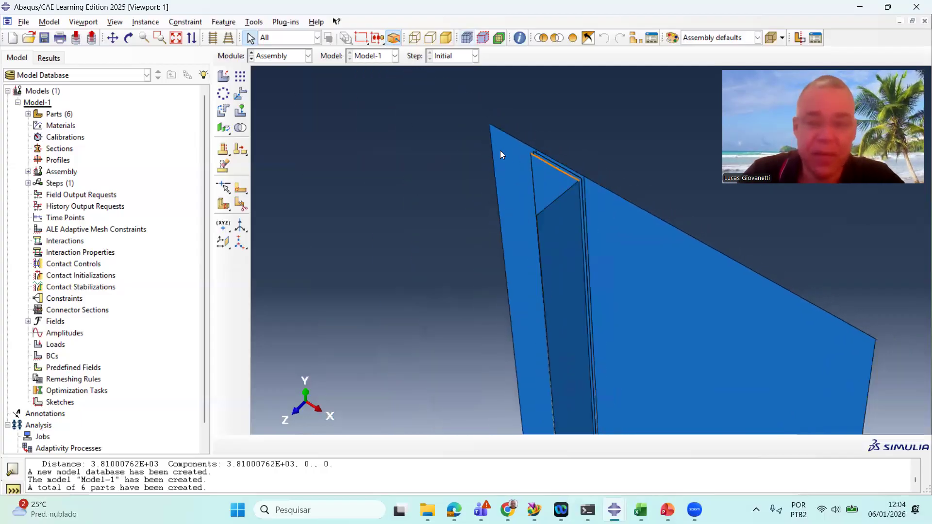
{"action": "scroll", "coordinate": [470, 130], "scroll_direction": "down", "scroll_amount": 3}
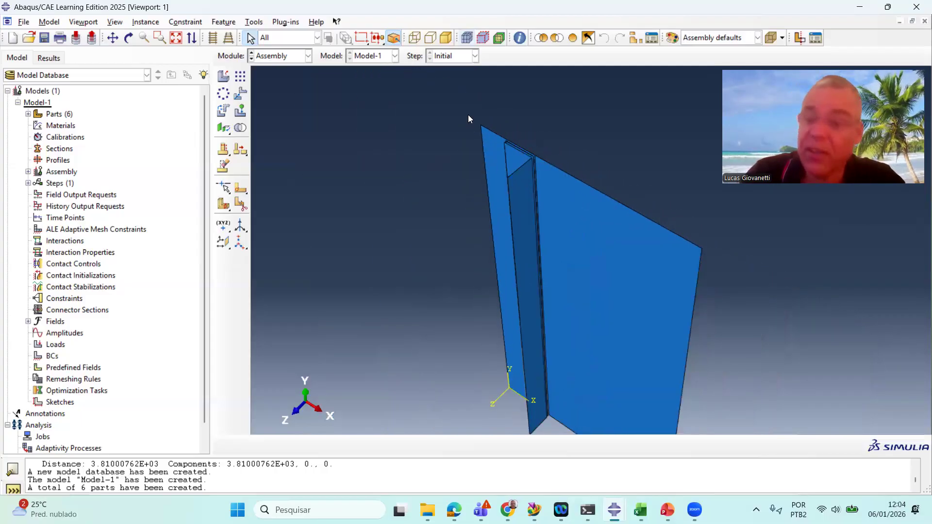
{"action": "scroll", "coordinate": [468, 114], "scroll_direction": "down", "scroll_amount": 4}
{"action": "scroll", "coordinate": [548, 195], "scroll_direction": "up", "scroll_amount": 2}
{"action": "scroll", "coordinate": [506, 157], "scroll_direction": "up", "scroll_amount": 1}
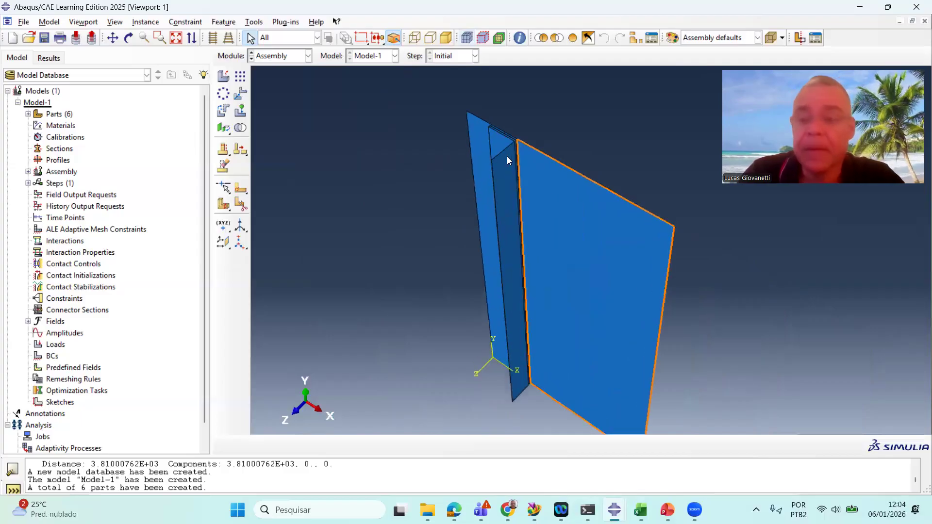
{"action": "scroll", "coordinate": [522, 130], "scroll_direction": "up", "scroll_amount": 2}
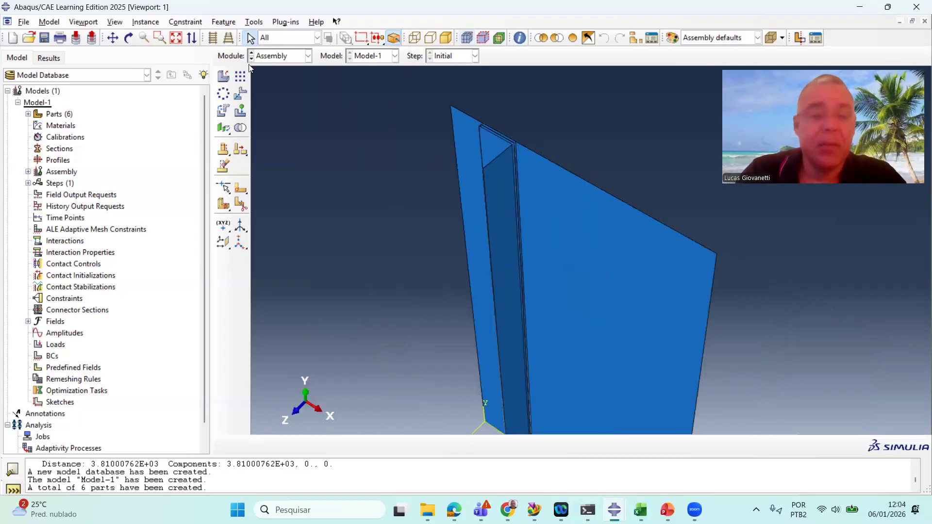
Measure the distance between the plate's two upper corners with the Distance query
{"action": "left_click", "coordinate": [519, 38]}
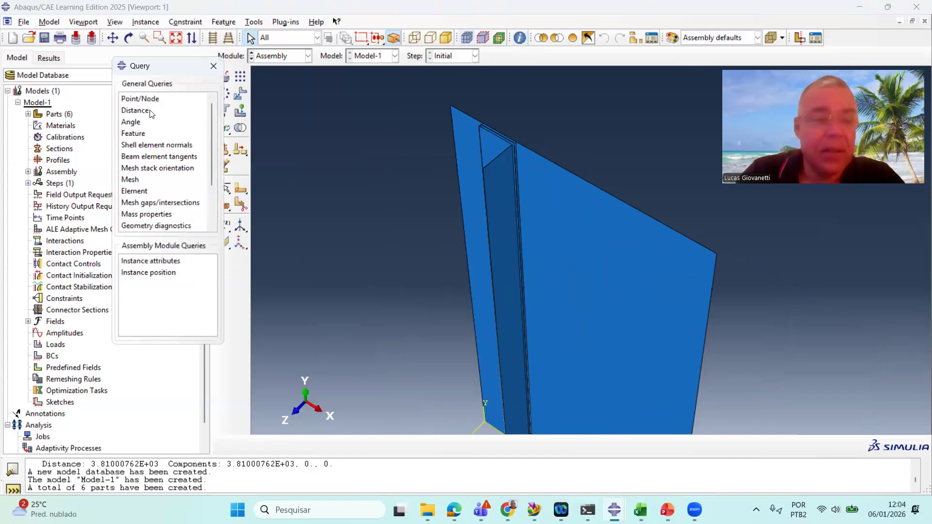
{"action": "left_click", "coordinate": [150, 112]}
{"action": "left_click", "coordinate": [450, 105]}
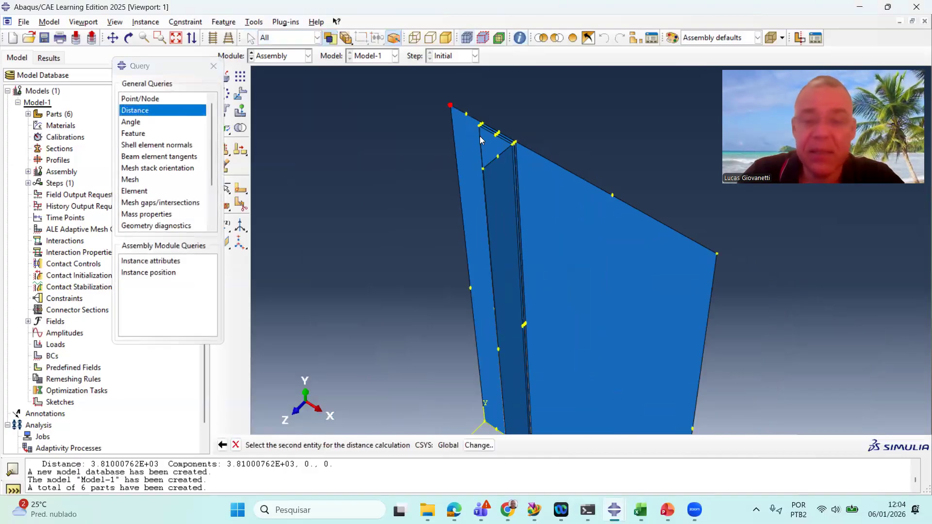
{"action": "left_click", "coordinate": [717, 254]}
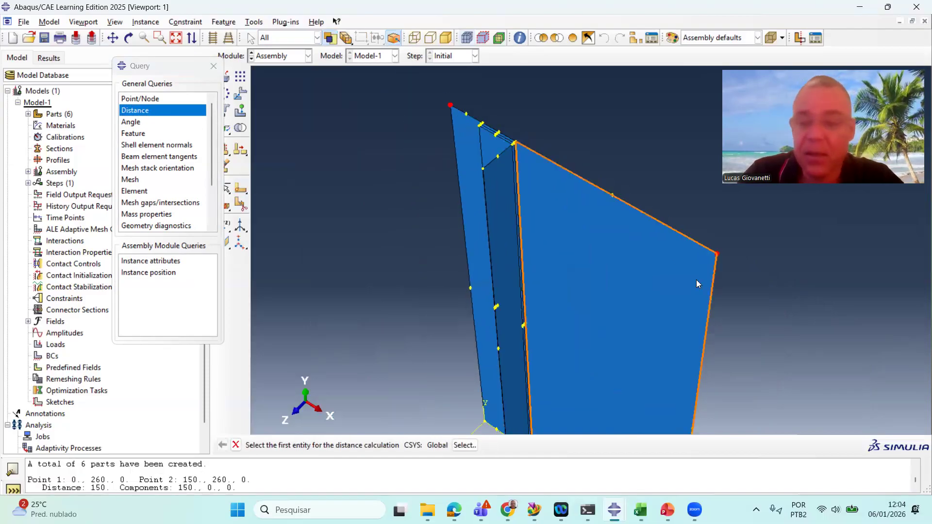
Inspect the panel's overall geometry and its plate edge lengths from several viewpoints
{"action": "scroll", "coordinate": [695, 280], "scroll_direction": "down", "scroll_amount": 3}
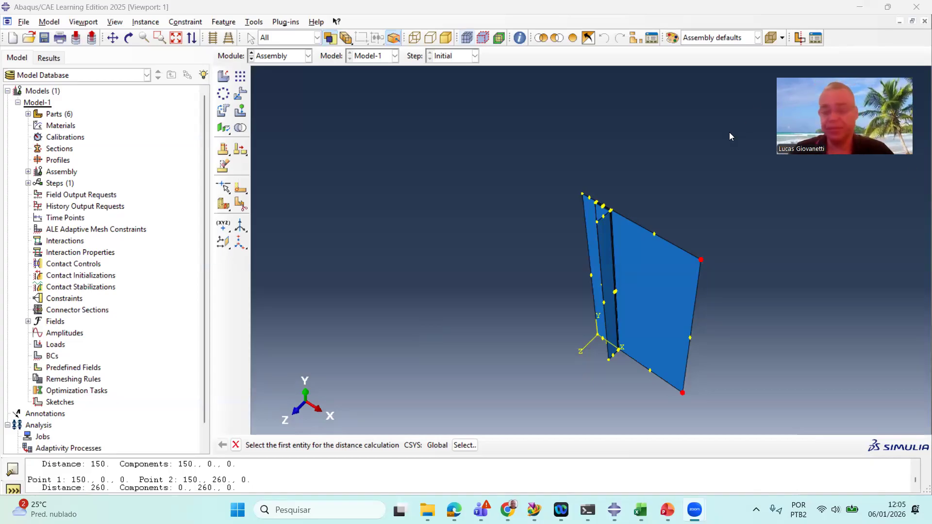
{"action": "scroll", "coordinate": [673, 269], "scroll_direction": "down", "scroll_amount": 2}
{"action": "scroll", "coordinate": [673, 268], "scroll_direction": "up", "scroll_amount": 5}
{"action": "scroll", "coordinate": [674, 269], "scroll_direction": "down", "scroll_amount": 4}
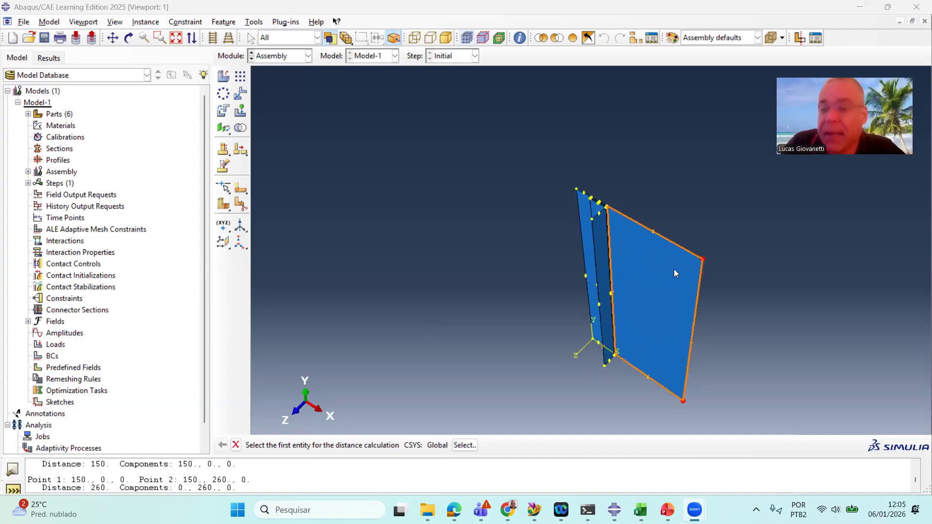
{"action": "scroll", "coordinate": [698, 219], "scroll_direction": "down", "scroll_amount": 1}
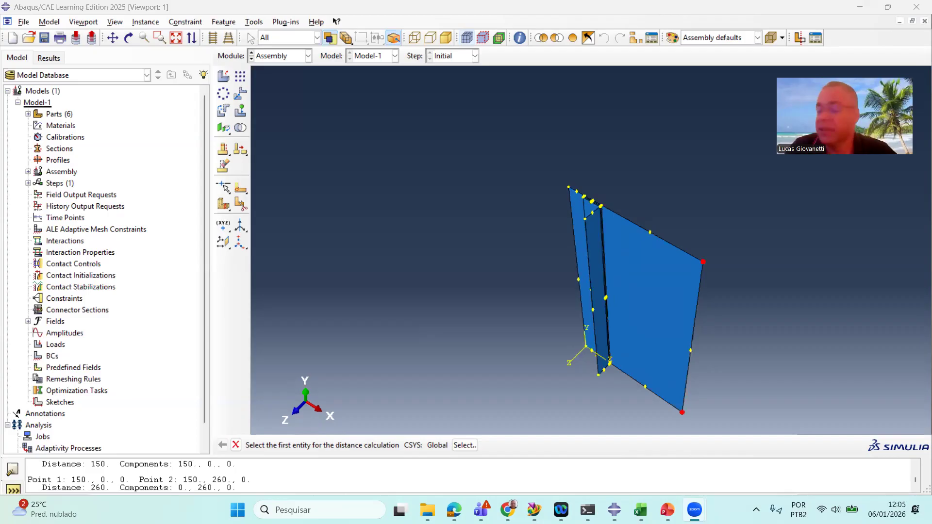
{"action": "scroll", "coordinate": [739, 262], "scroll_direction": "up", "scroll_amount": 4}
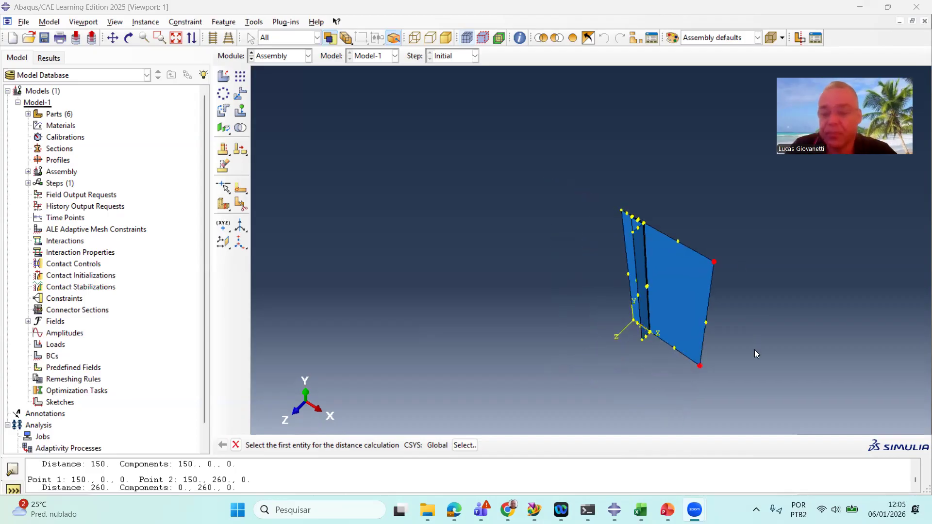
{"action": "scroll", "coordinate": [755, 359], "scroll_direction": "down", "scroll_amount": 3}
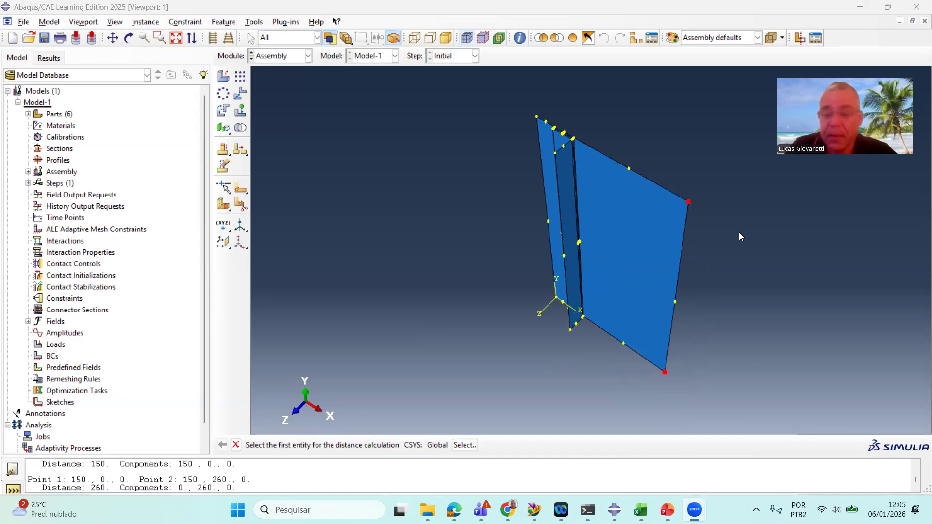
{"action": "left_click", "coordinate": [728, 242]}
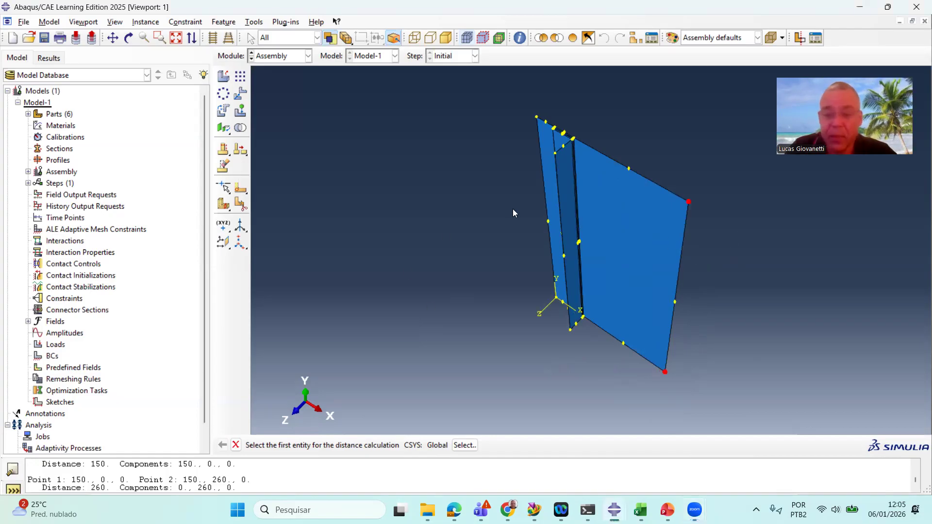
{"action": "scroll", "coordinate": [513, 213], "scroll_direction": "down", "scroll_amount": 2}
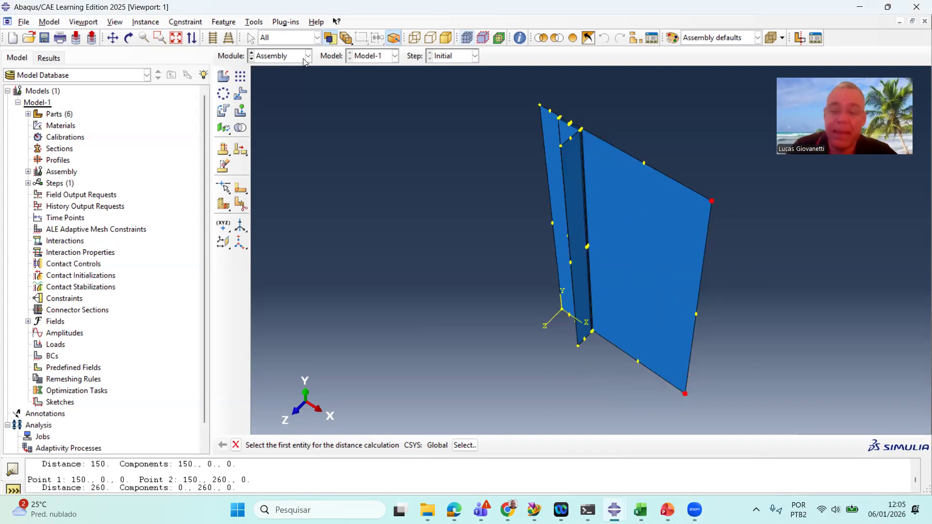
{"action": "scroll", "coordinate": [588, 236], "scroll_direction": "down", "scroll_amount": 1}
{"action": "scroll", "coordinate": [588, 236], "scroll_direction": "up", "scroll_amount": 1}
{"action": "left_click_drag", "start_coordinate": [614, 260], "coordinate": [670, 151], "text": "ctrl+alt"}
{"action": "left_click_drag", "start_coordinate": [645, 283], "coordinate": [679, 167], "text": "ctrl+alt"}
{"action": "left_click_drag", "start_coordinate": [676, 201], "coordinate": [582, 316], "text": "ctrl+alt"}
{"action": "left_click_drag", "start_coordinate": [607, 276], "coordinate": [611, 191], "text": "ctrl+alt"}
{"action": "left_click_drag", "start_coordinate": [608, 175], "coordinate": [584, 200], "text": "ctrl+alt"}
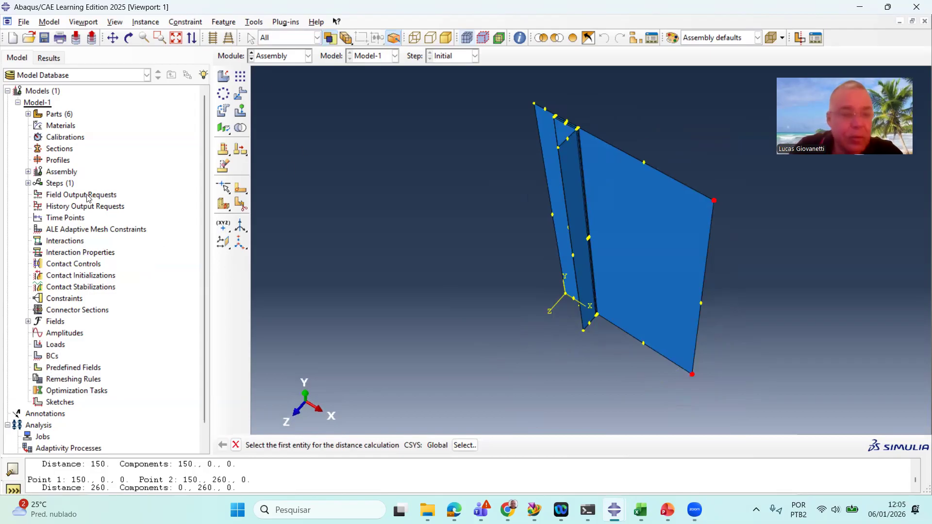
Rename the assembly instance PANEL_Sym-6-1 to Skin_Lateral
{"action": "left_click", "coordinate": [28, 172]}
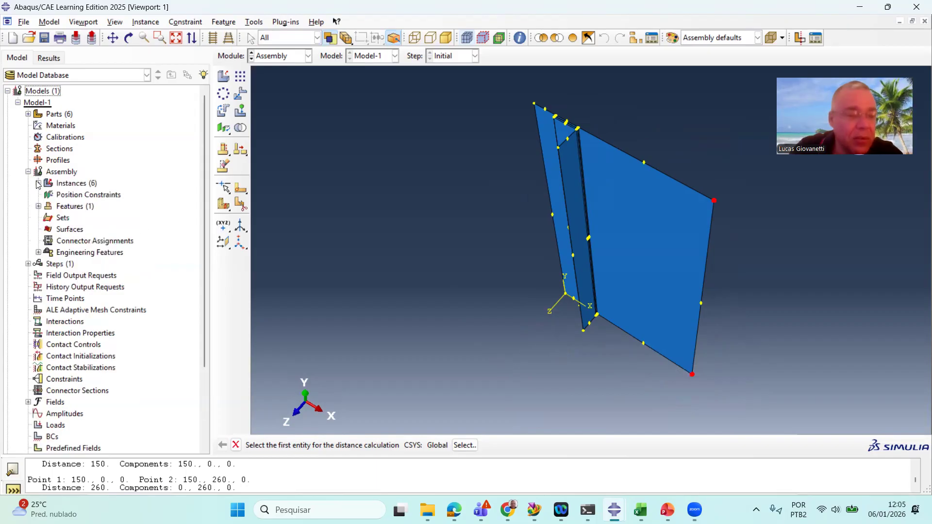
{"action": "left_click", "coordinate": [39, 184]}
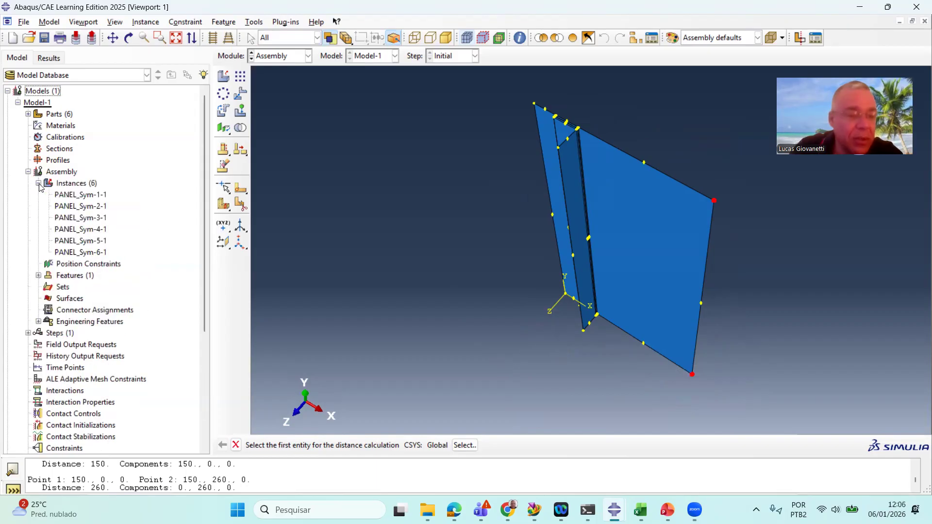
{"action": "left_click", "coordinate": [81, 253]}
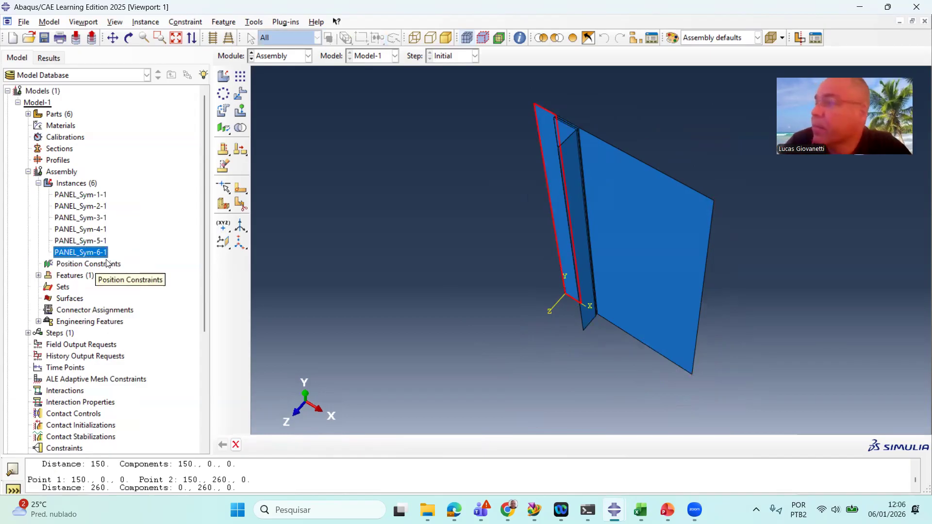
{"action": "right_click", "coordinate": [82, 254]}
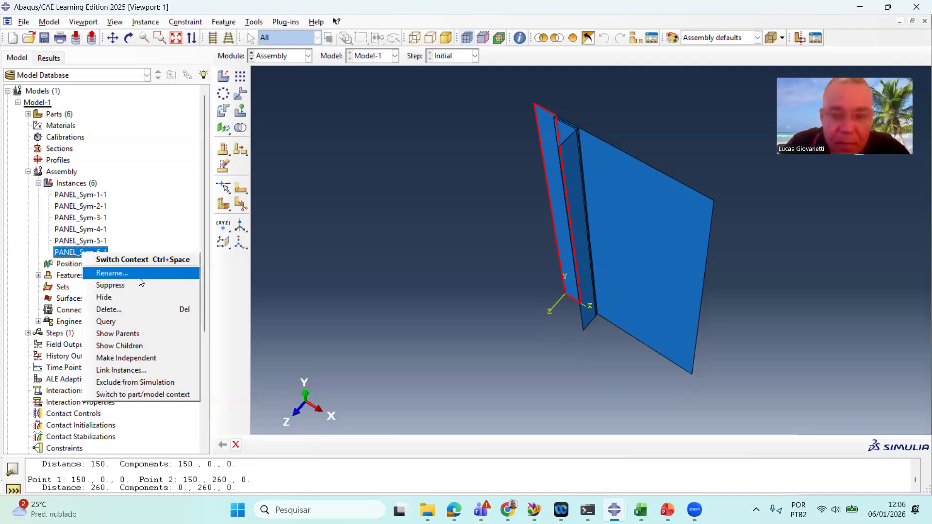
{"action": "left_click", "coordinate": [421, 276]}
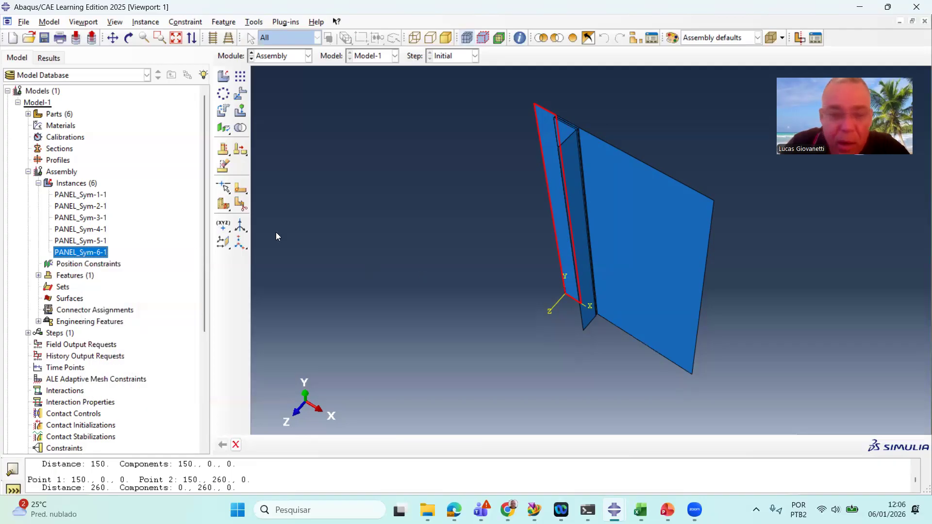
{"action": "right_click", "coordinate": [88, 253]}
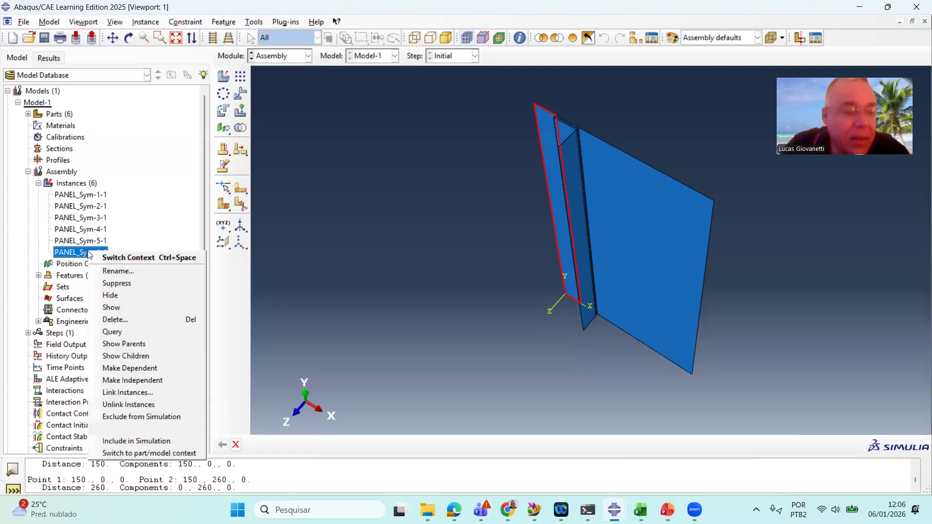
{"action": "left_click", "coordinate": [150, 271]}
{"action": "type", "text": "Skin"}
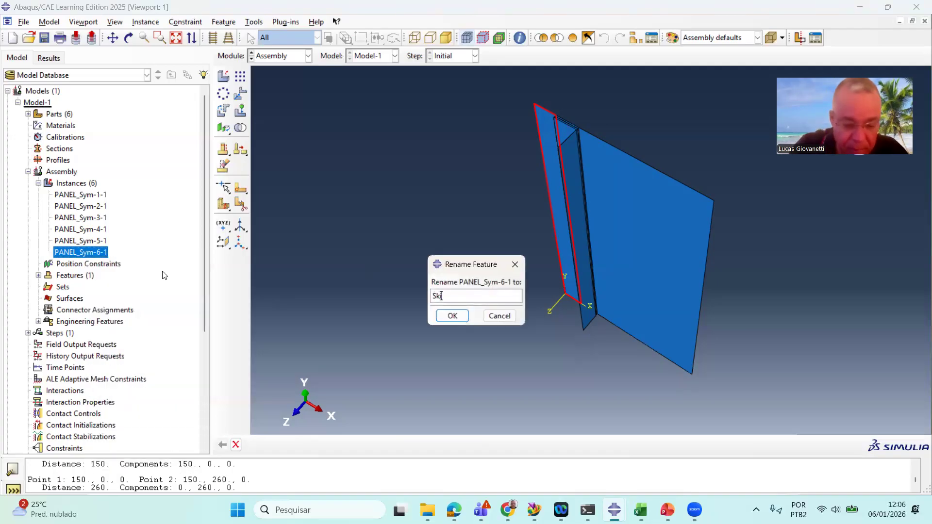
{"action": "type", "text": "_Lateral"}
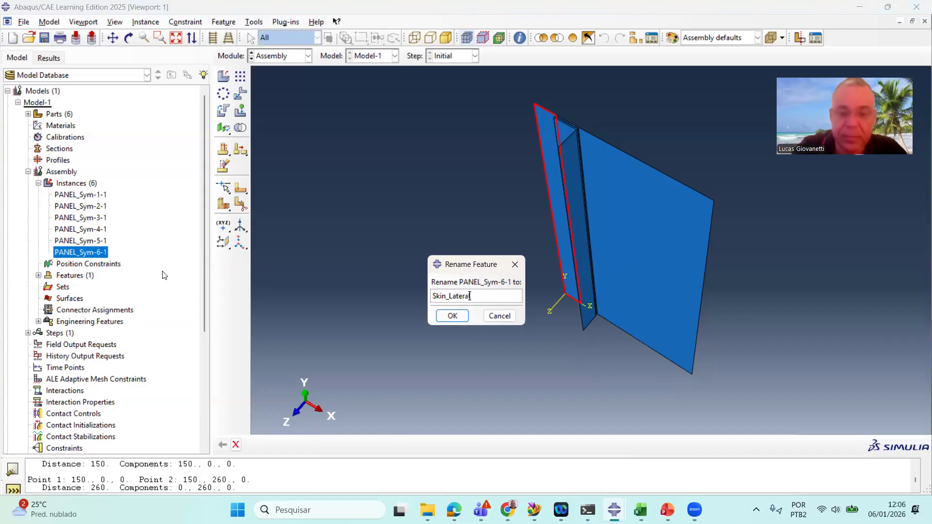
{"action": "left_click", "coordinate": [442, 320]}
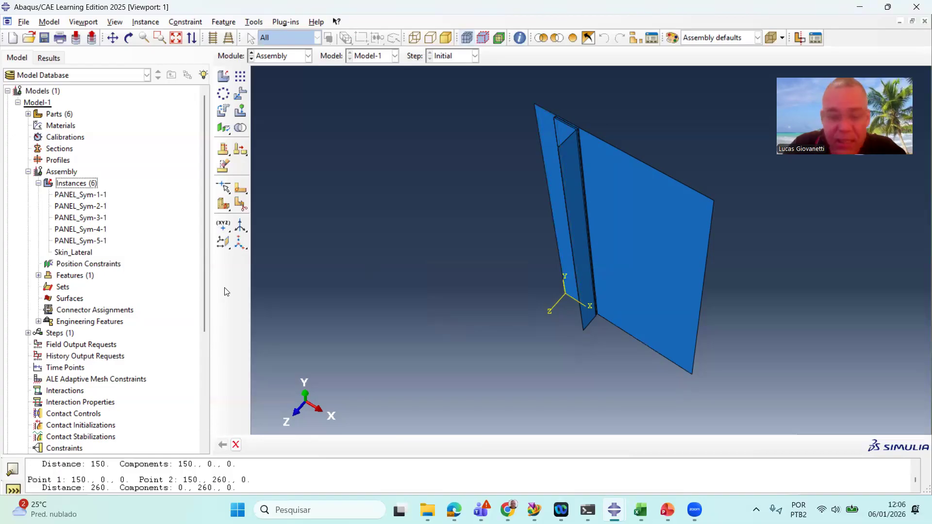
Rename the part PANEL_Sym-6 to Skin_Lateral
{"action": "left_click", "coordinate": [270, 57]}
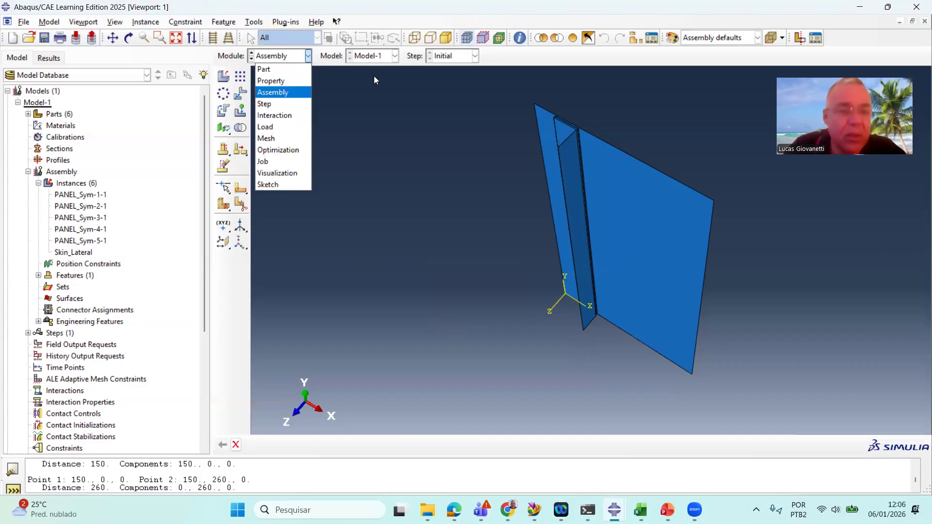
{"action": "left_click", "coordinate": [394, 123]}
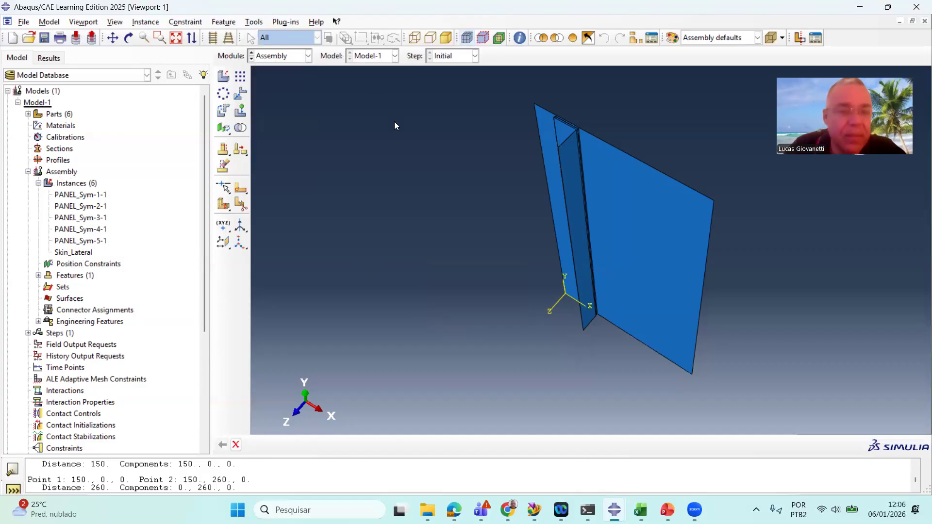
{"action": "left_click", "coordinate": [27, 114]}
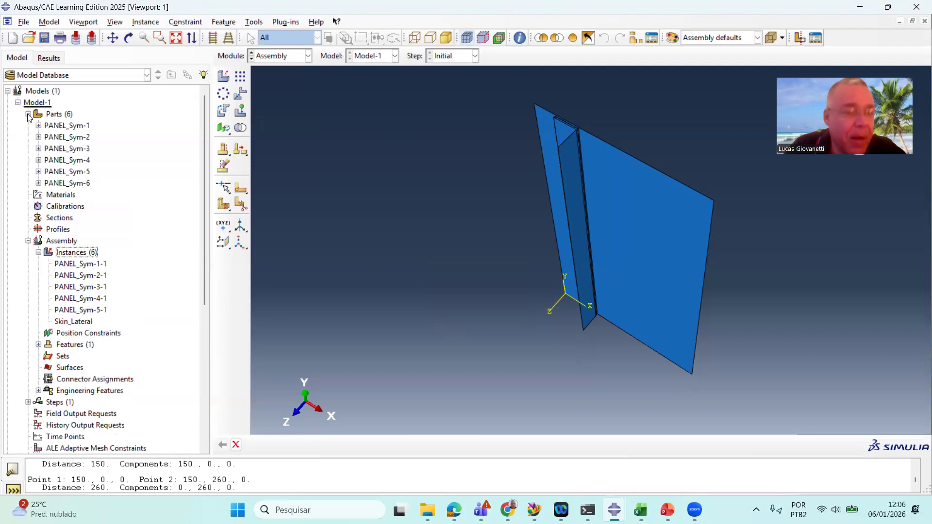
{"action": "left_click", "coordinate": [72, 188]}
{"action": "right_click", "coordinate": [72, 189]}
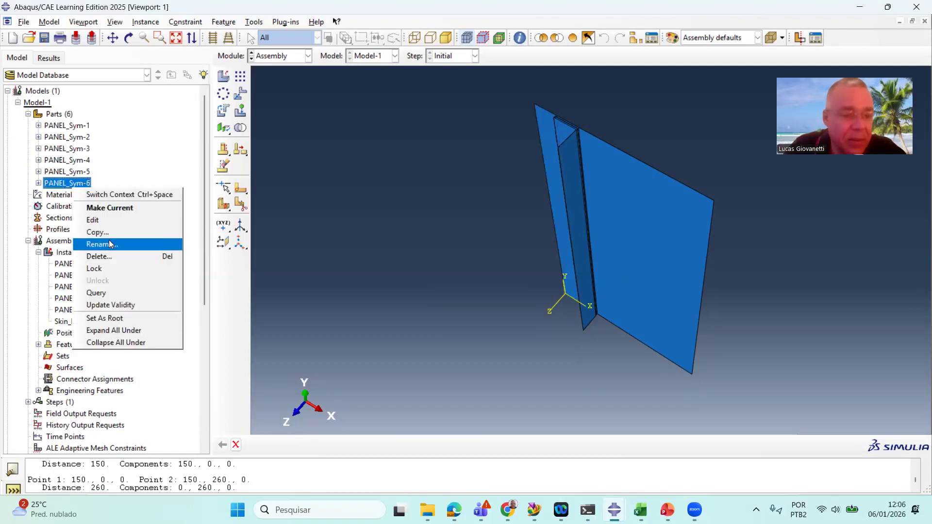
{"action": "left_click", "coordinate": [97, 219]}
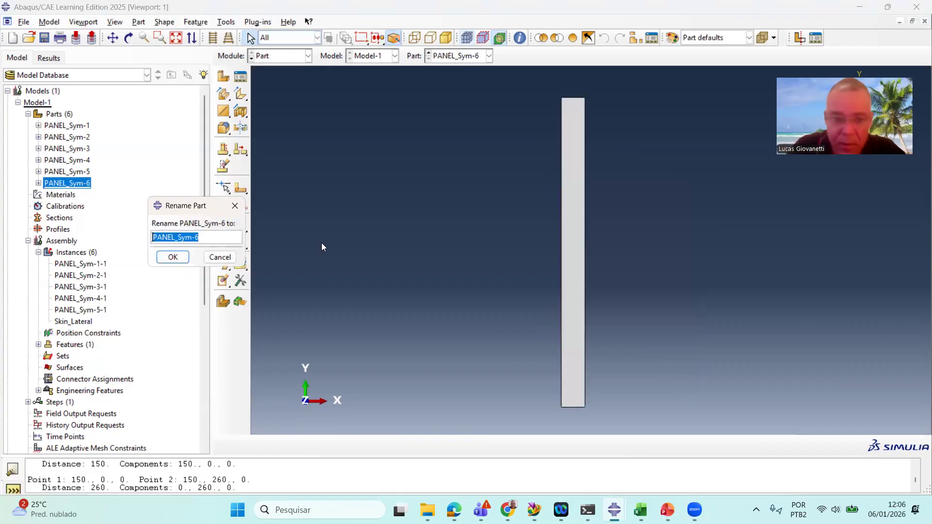
{"action": "type", "text": "Skin_Lateral"}
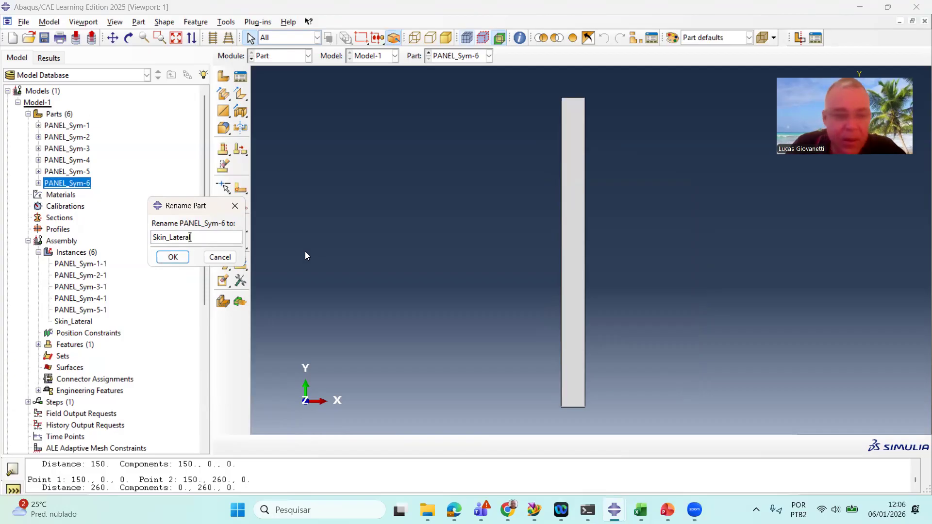
{"action": "left_click", "coordinate": [178, 260]}
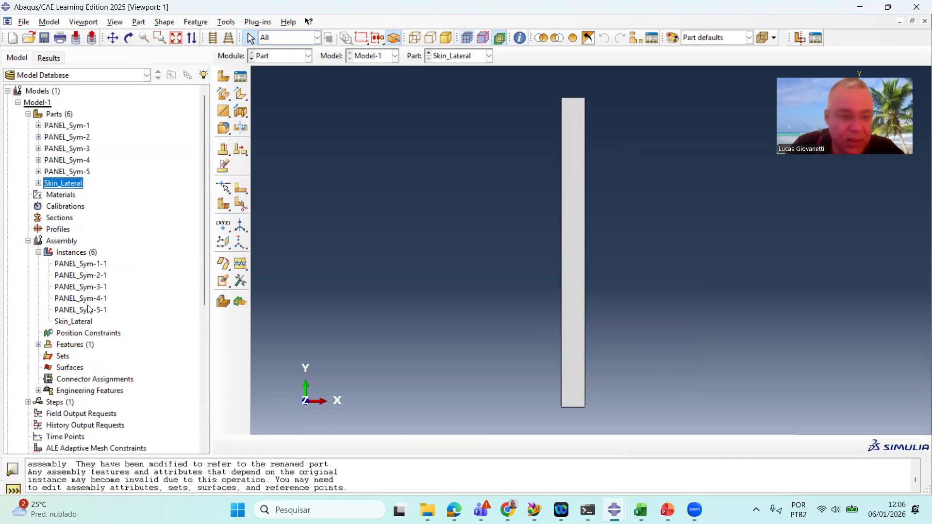
Rename the assembly instance PANEL_Sym-5-1 to Skin_Iterm
{"action": "left_click", "coordinate": [290, 56]}
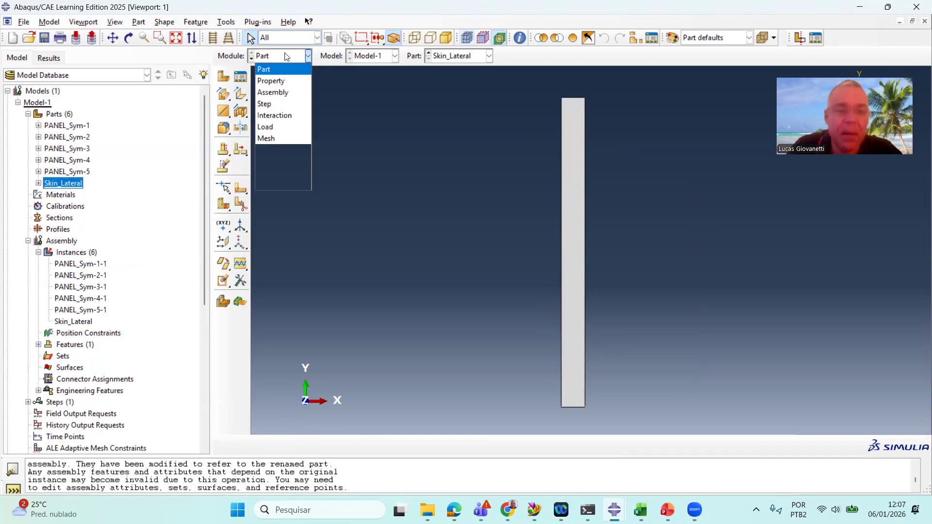
{"action": "left_click", "coordinate": [295, 92]}
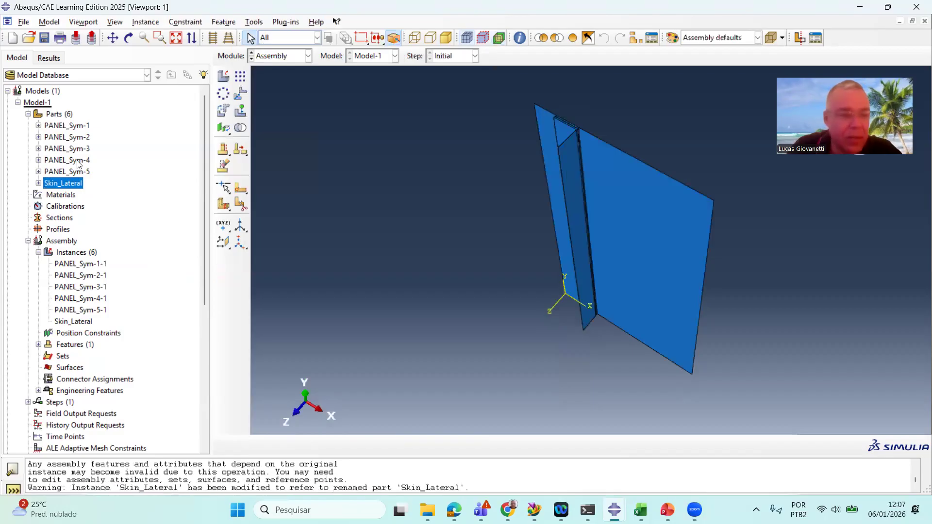
{"action": "left_click", "coordinate": [80, 309]}
{"action": "scroll", "coordinate": [527, 163], "scroll_direction": "up", "scroll_amount": 8}
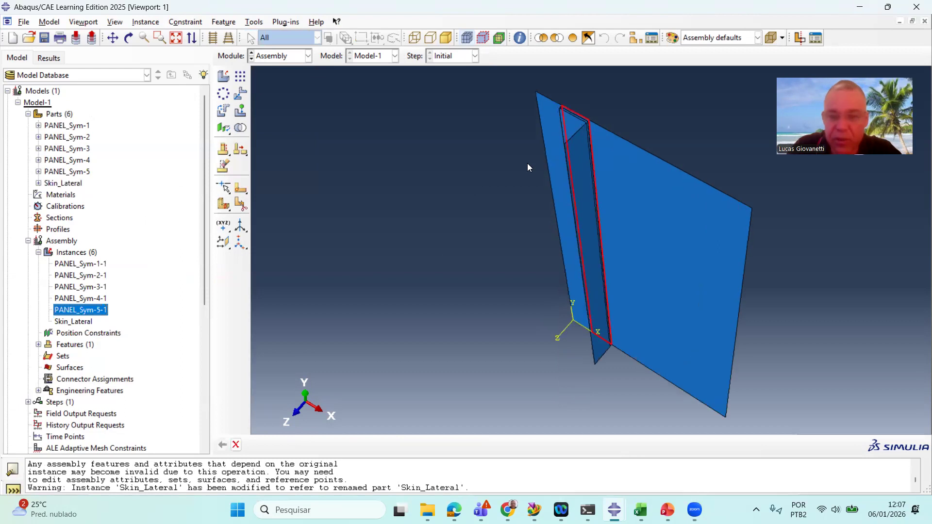
{"action": "scroll", "coordinate": [590, 112], "scroll_direction": "up", "scroll_amount": 6}
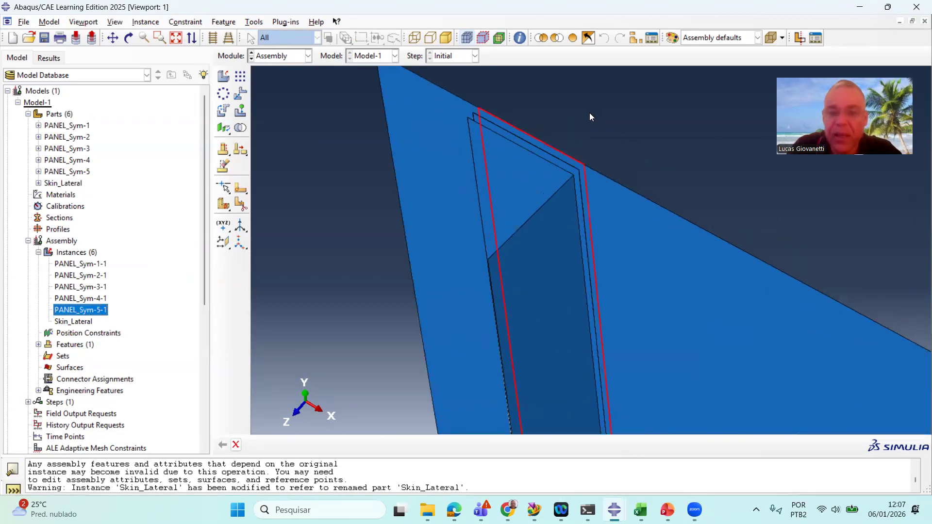
{"action": "right_click", "coordinate": [80, 312]}
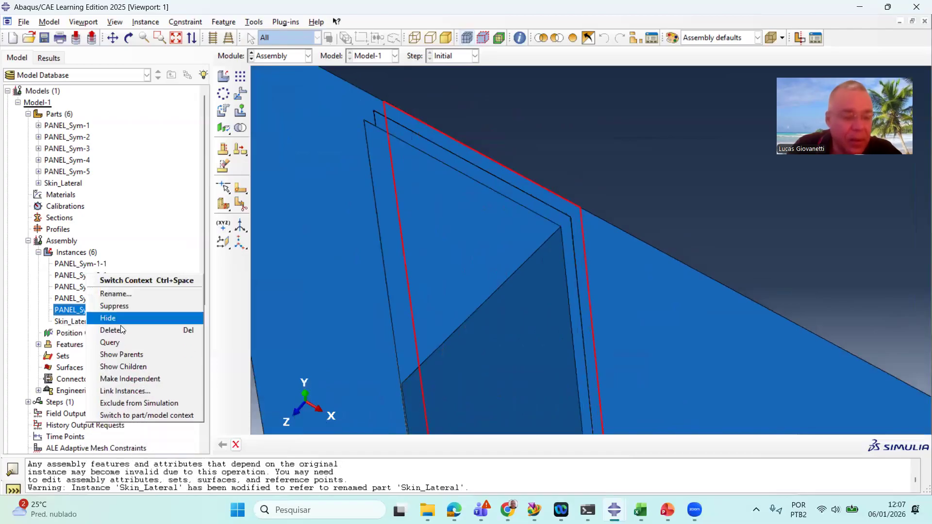
{"action": "left_click", "coordinate": [152, 295]}
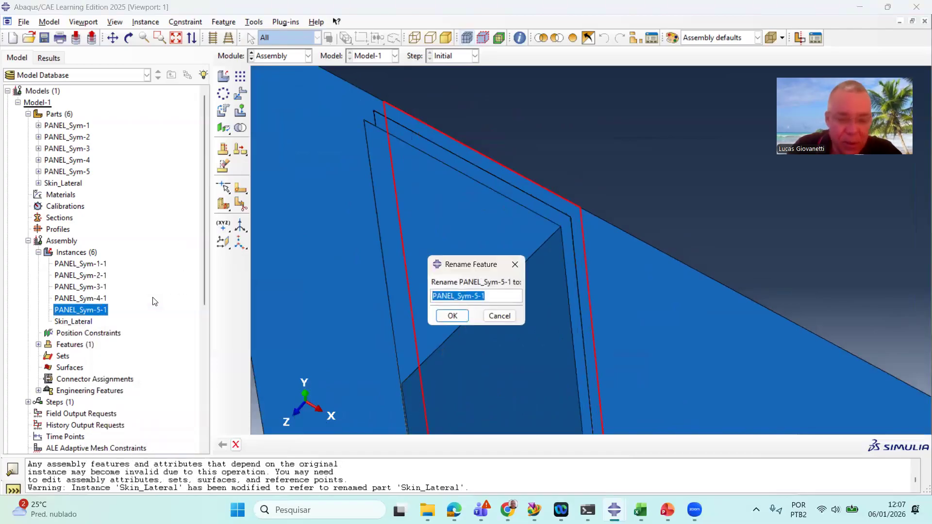
{"action": "type", "text": "Skin"}
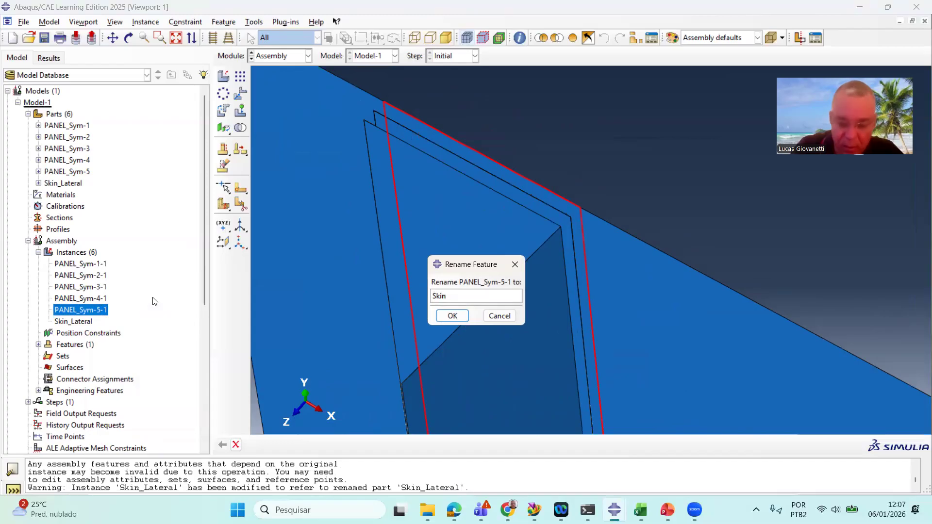
{"action": "type", "text": "_Iterm"}
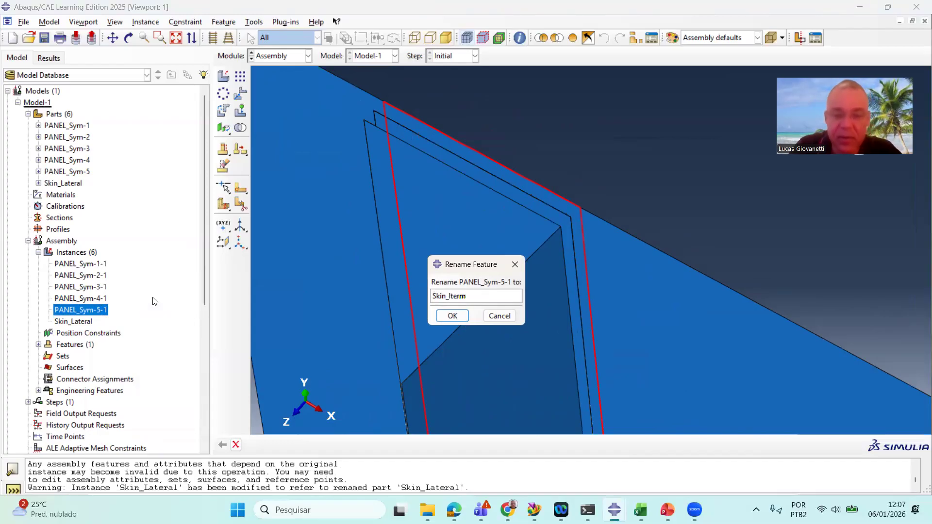
{"action": "left_click", "coordinate": [452, 316]}
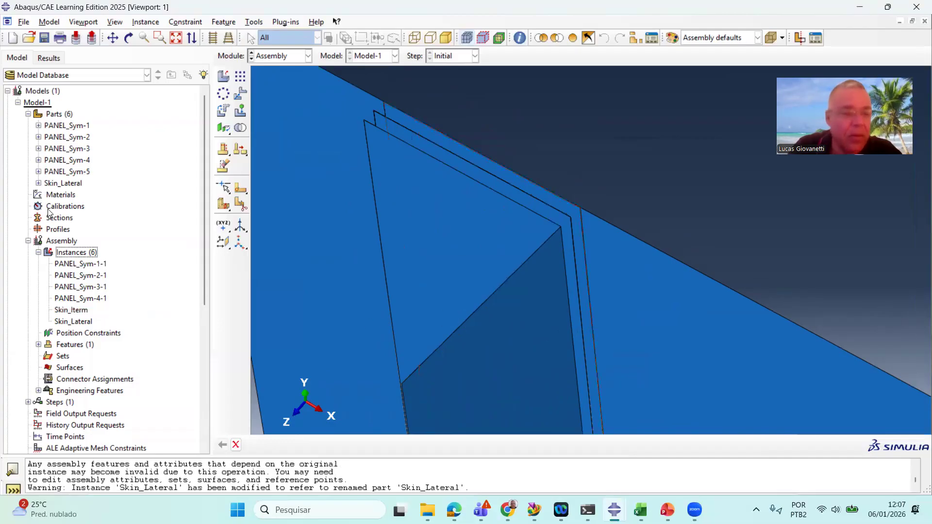
Rename the part PANEL_Sym-5 to Skin_Interm
{"action": "right_click", "coordinate": [78, 173]}
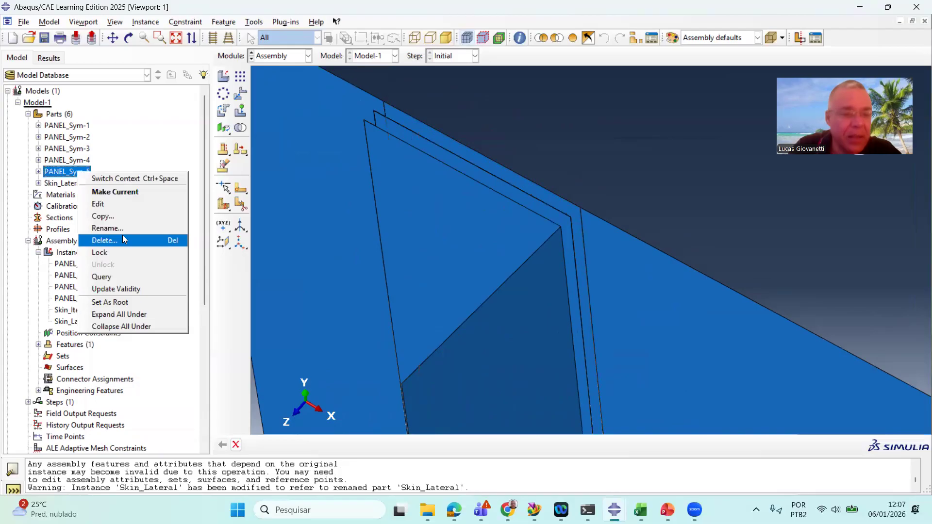
{"action": "left_click", "coordinate": [117, 228]}
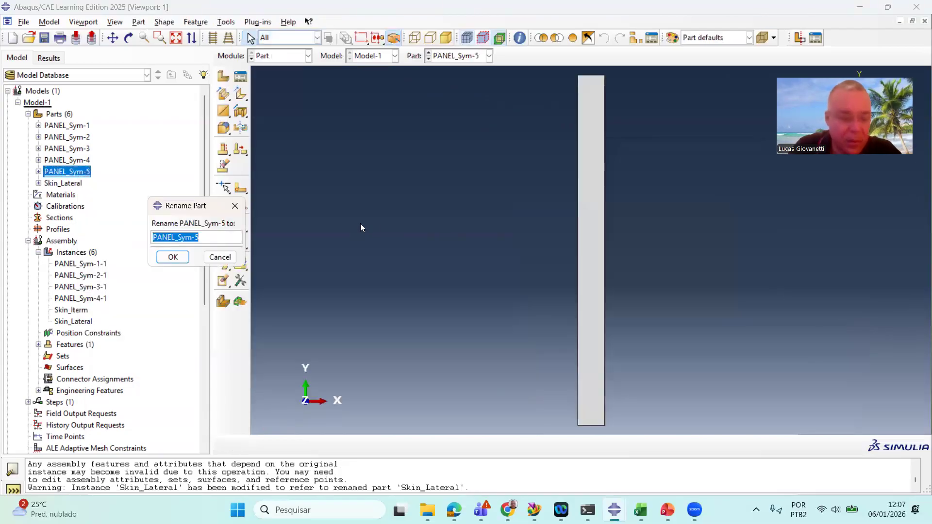
{"action": "key", "text": "BackSpace"}
{"action": "type", "text": "Skin_Interm"}
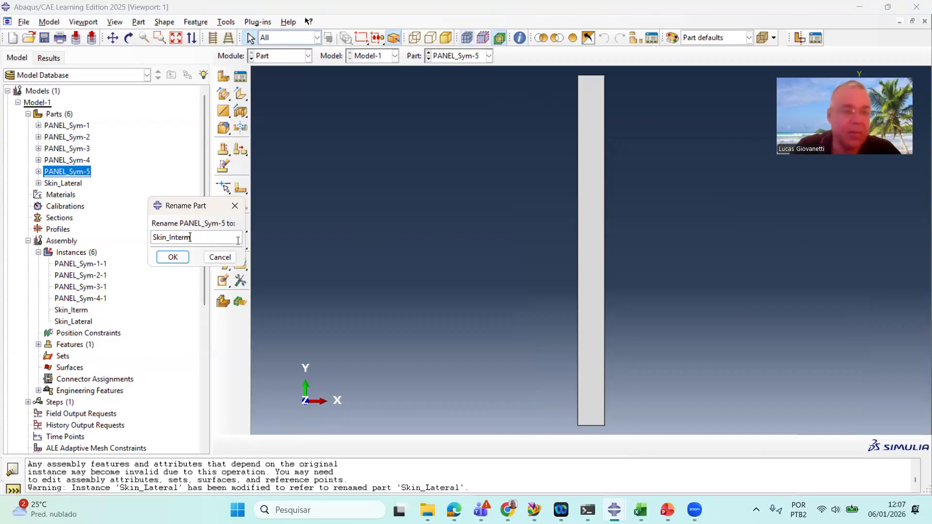
{"action": "left_click", "coordinate": [170, 259]}
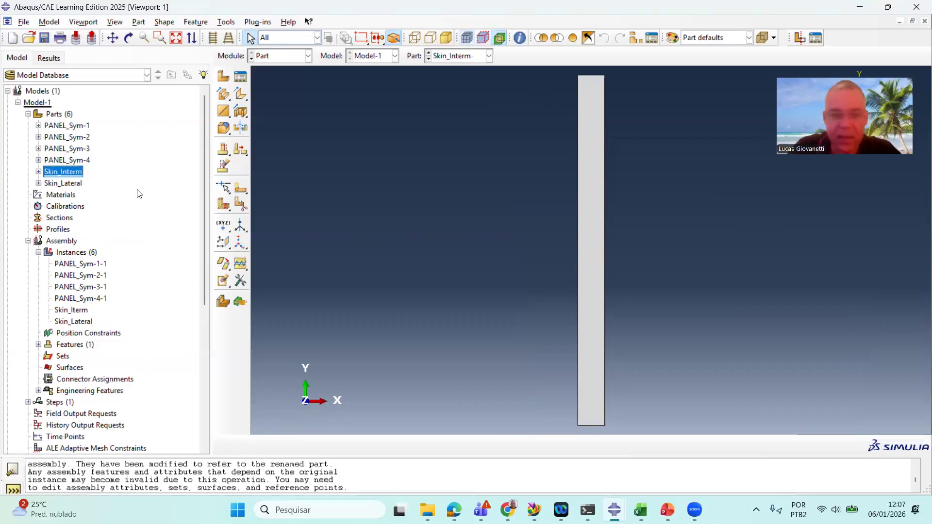
Rename the assembly instance PANEL_Sym-4-1 to Skin
{"action": "left_click", "coordinate": [302, 56]}
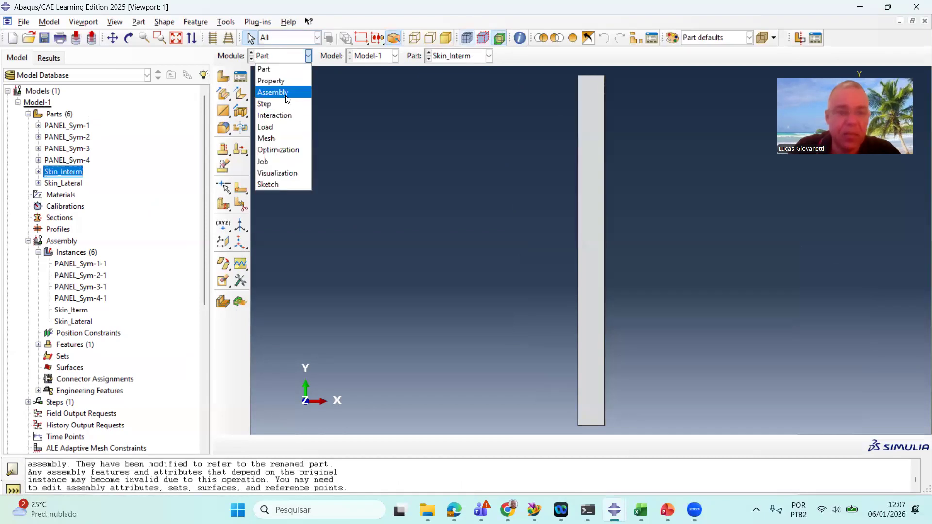
{"action": "left_click", "coordinate": [272, 92]}
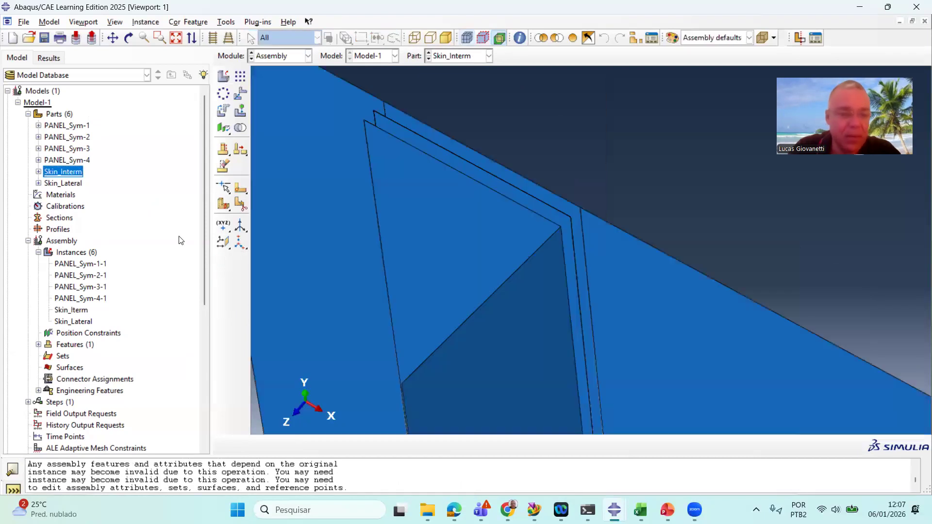
{"action": "left_click", "coordinate": [89, 298]}
{"action": "scroll", "coordinate": [316, 214], "scroll_direction": "down", "scroll_amount": 5}
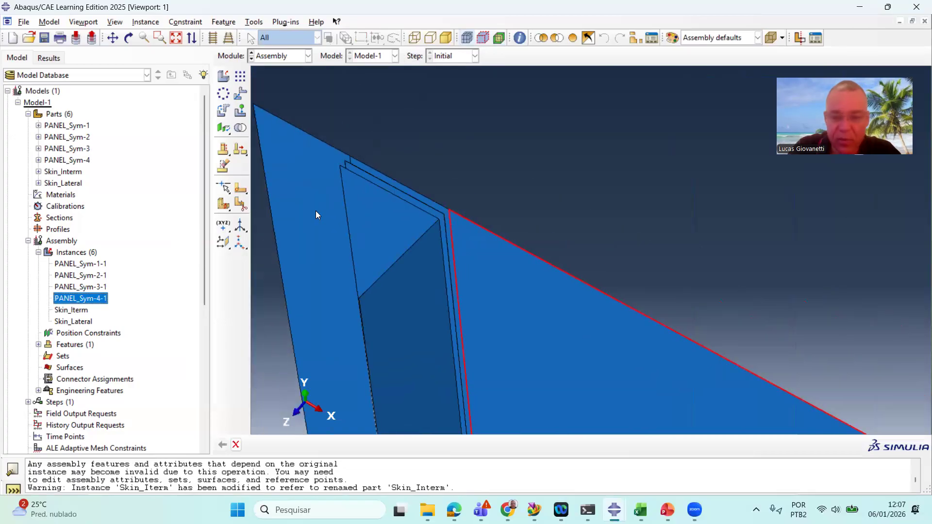
{"action": "scroll", "coordinate": [356, 332], "scroll_direction": "up", "scroll_amount": 4}
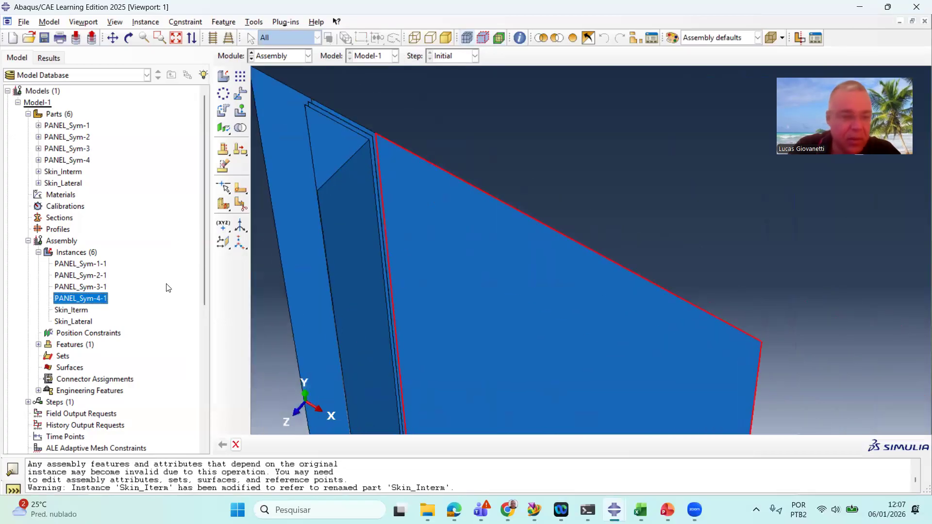
{"action": "right_click", "coordinate": [96, 299]}
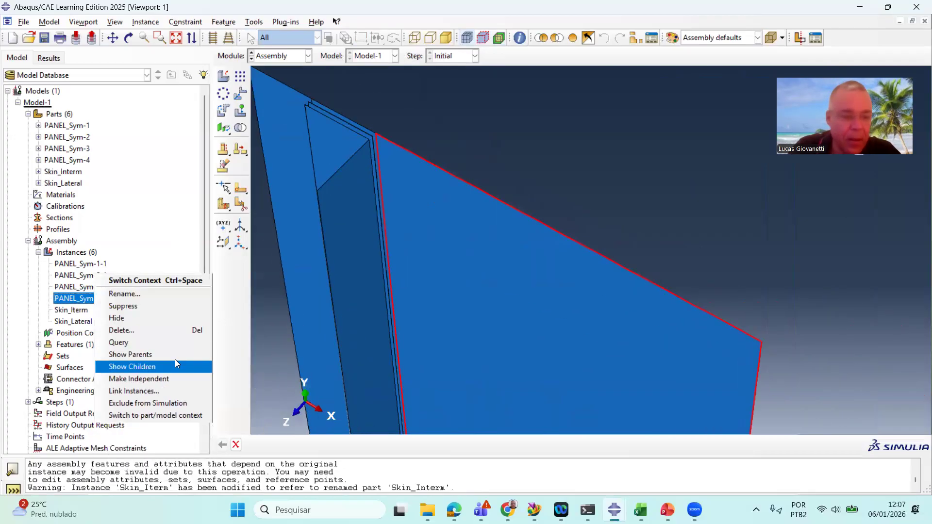
{"action": "left_click", "coordinate": [155, 294]}
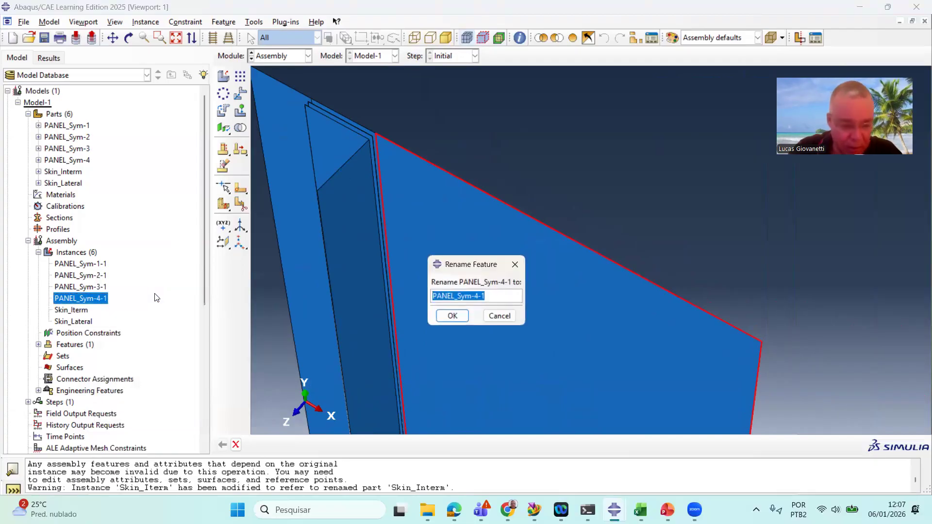
{"action": "type", "text": "Skin"}
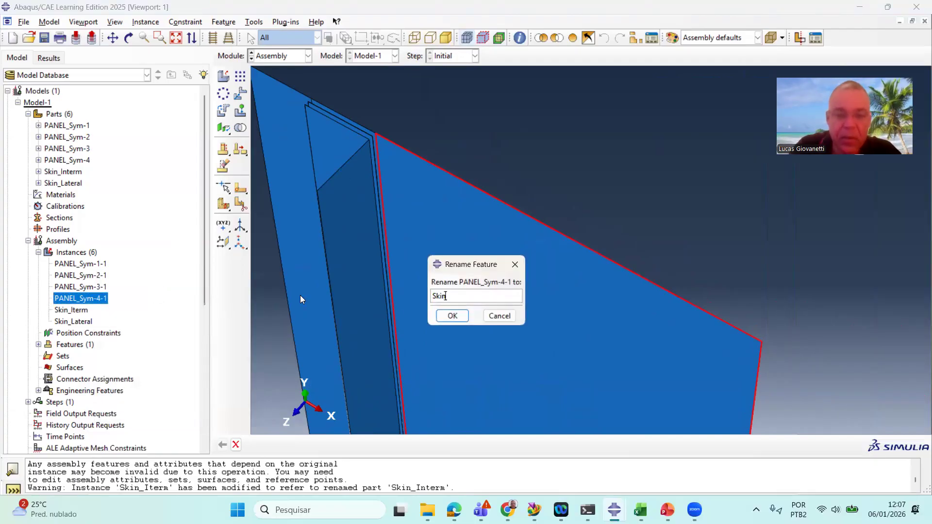
{"action": "left_click", "coordinate": [457, 316]}
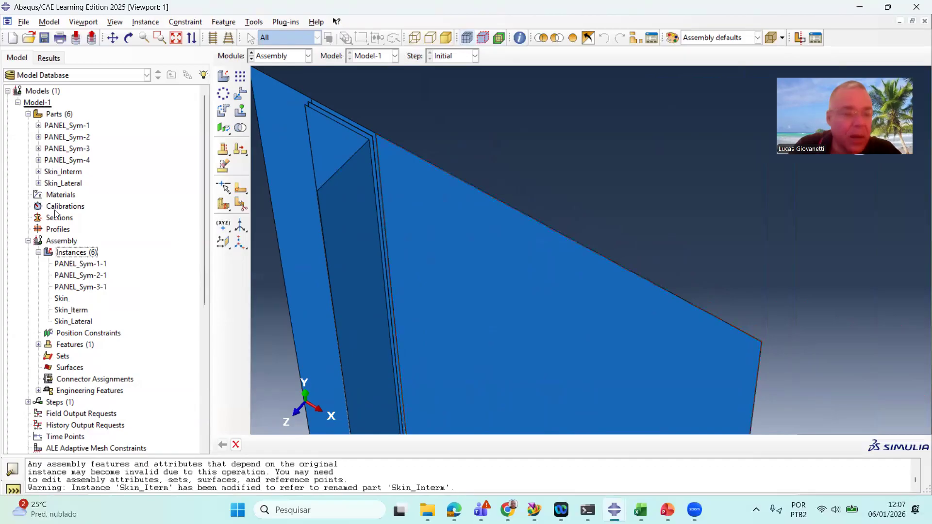
Rename the part PANEL_Sym-4 to Skin
{"action": "right_click", "coordinate": [59, 160]}
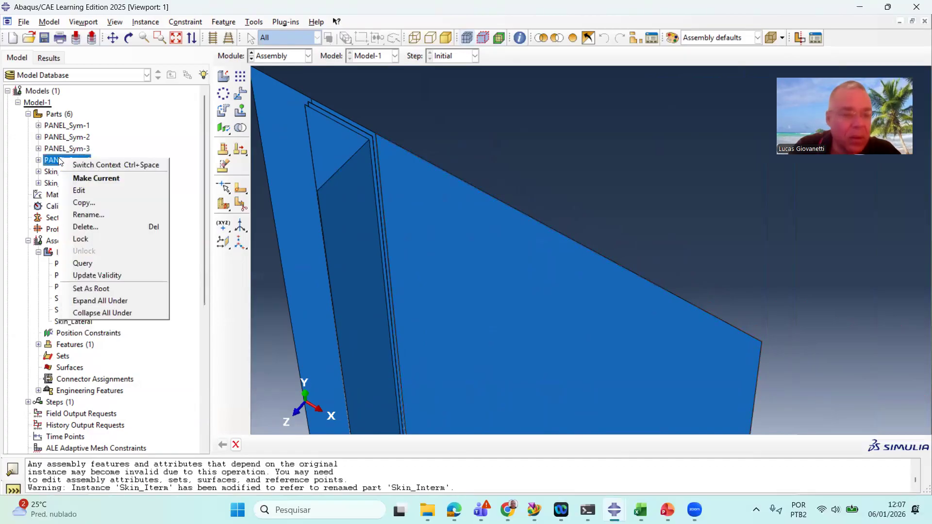
{"action": "left_click", "coordinate": [118, 217]}
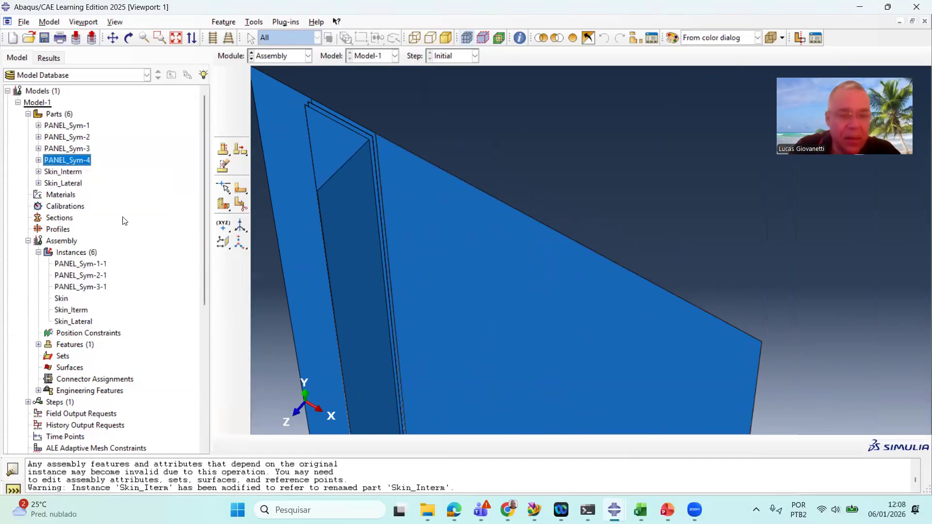
{"action": "type", "text": "Skin"}
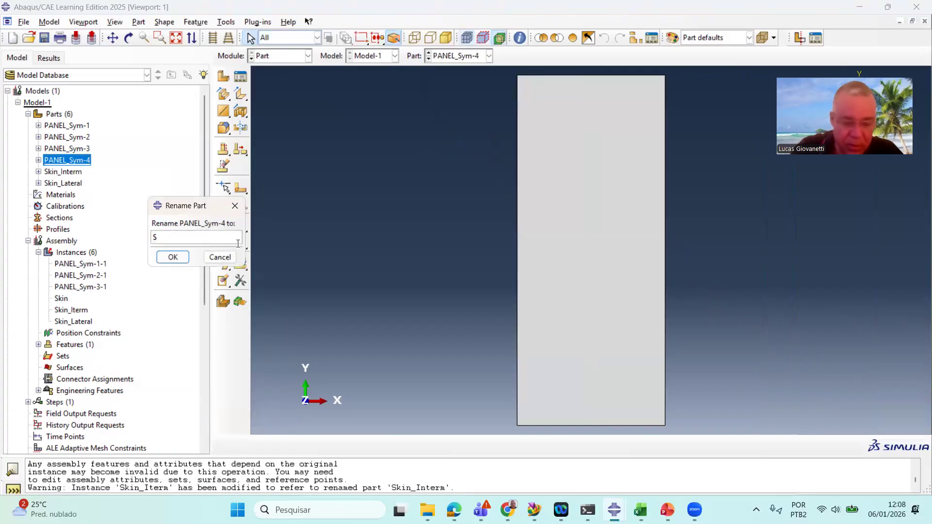
{"action": "left_click", "coordinate": [173, 256]}
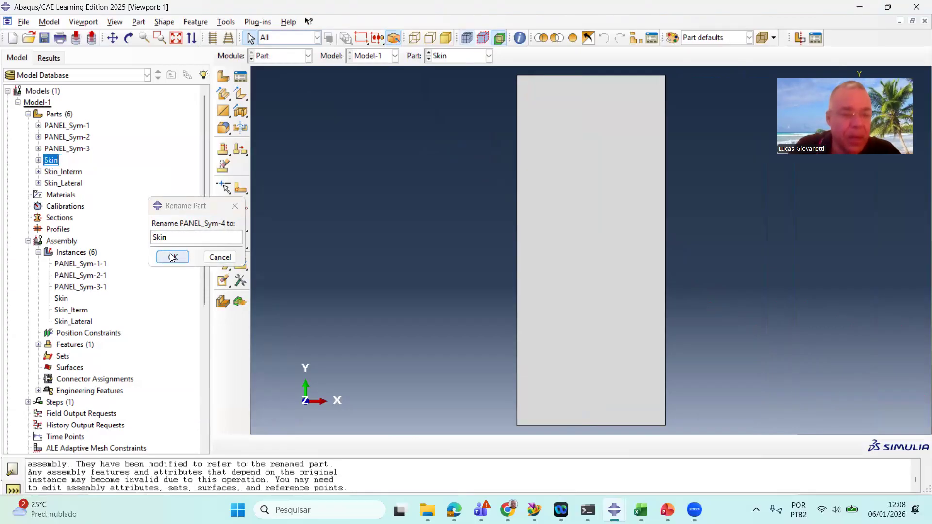
Rename the assembly instance PANEL_Sym-3-1 to Flange
{"action": "left_click", "coordinate": [304, 60]}
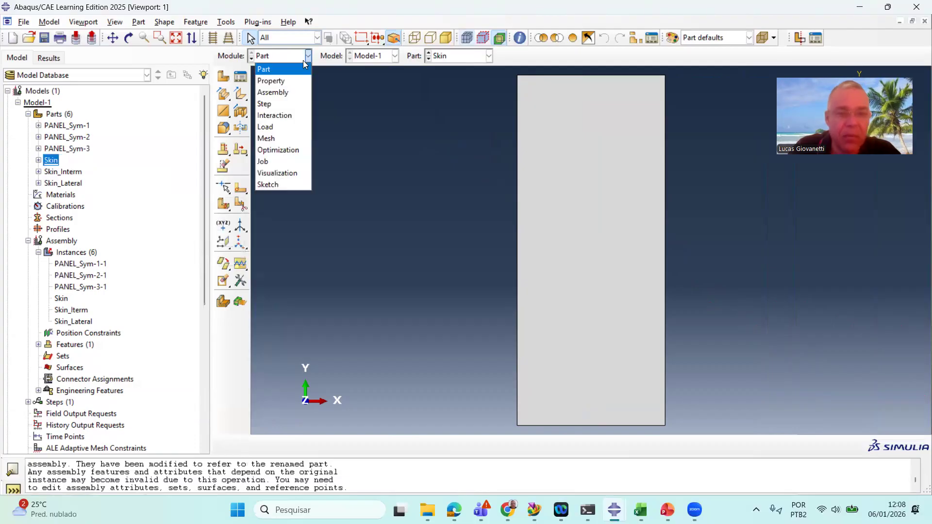
{"action": "left_click", "coordinate": [291, 92]}
{"action": "left_click", "coordinate": [80, 287]}
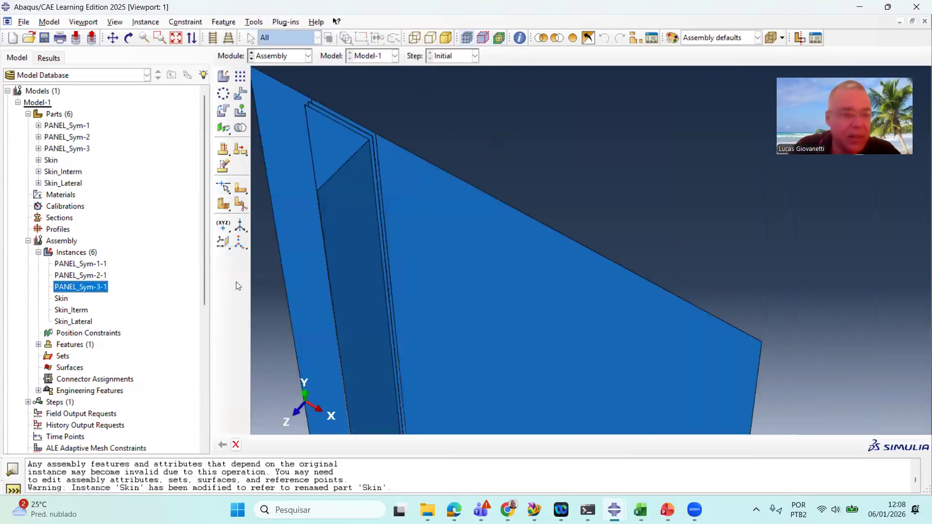
{"action": "scroll", "coordinate": [406, 195], "scroll_direction": "down", "scroll_amount": 2}
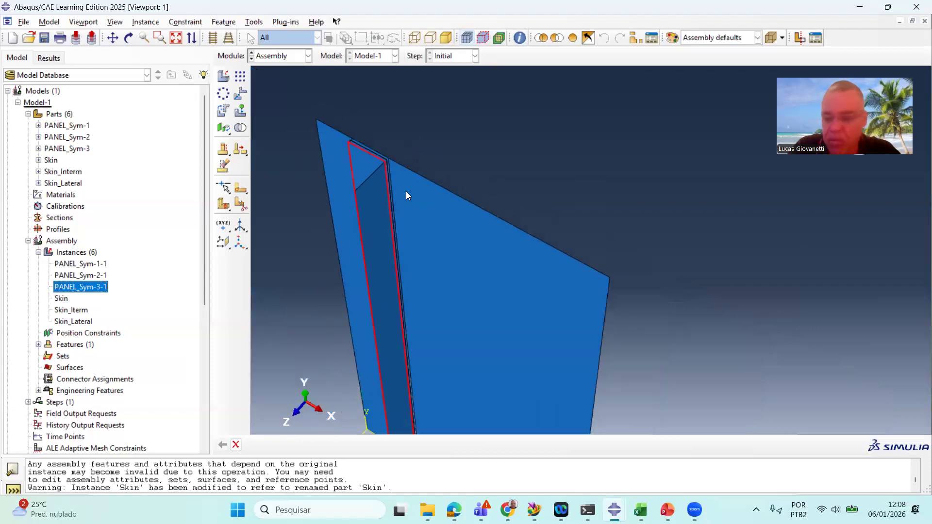
{"action": "scroll", "coordinate": [375, 164], "scroll_direction": "up", "scroll_amount": 3}
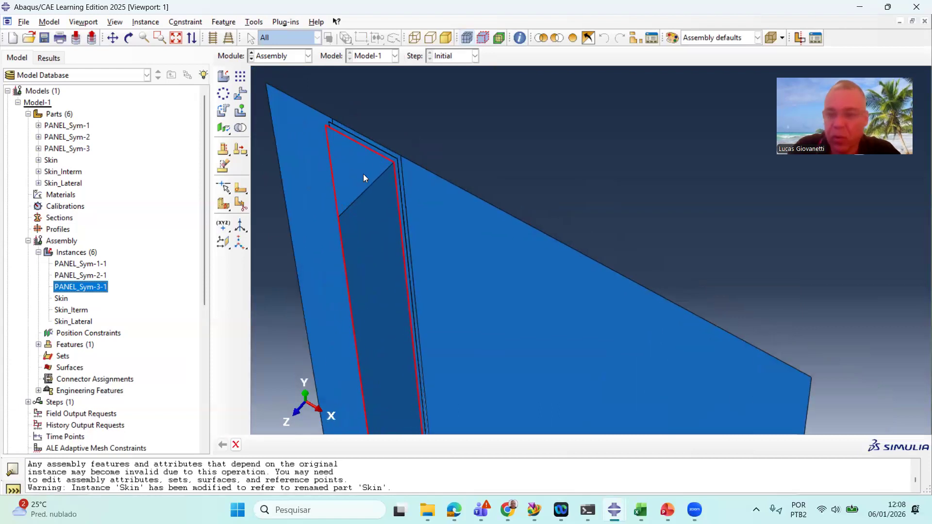
{"action": "right_click", "coordinate": [78, 286]}
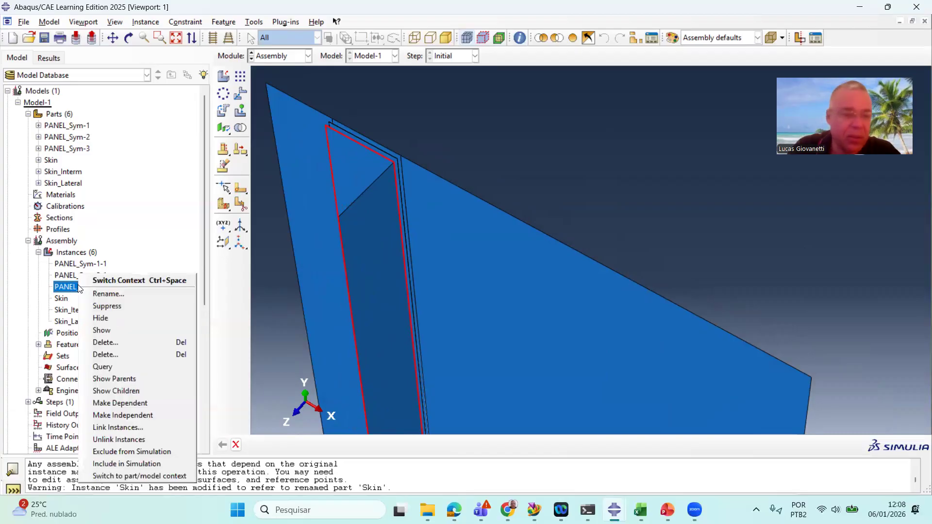
{"action": "left_click", "coordinate": [138, 294]}
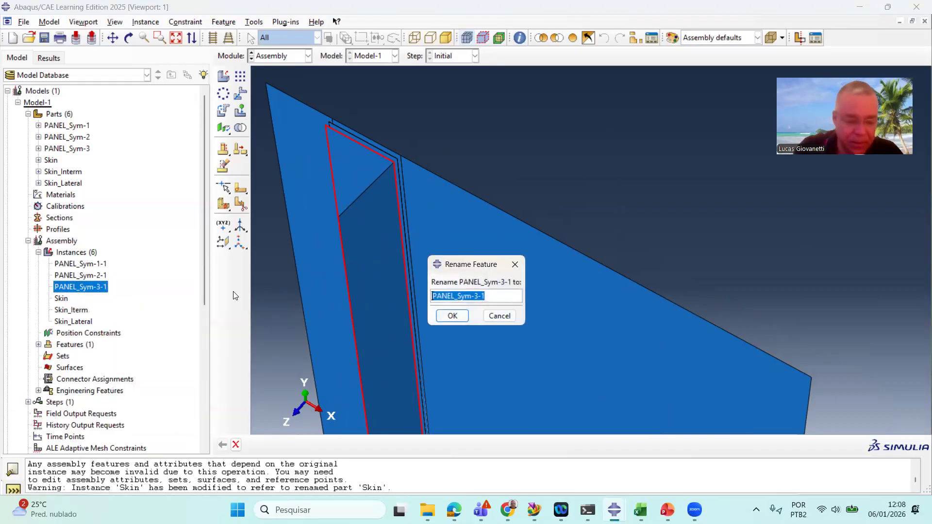
{"action": "type", "text": "Flange"}
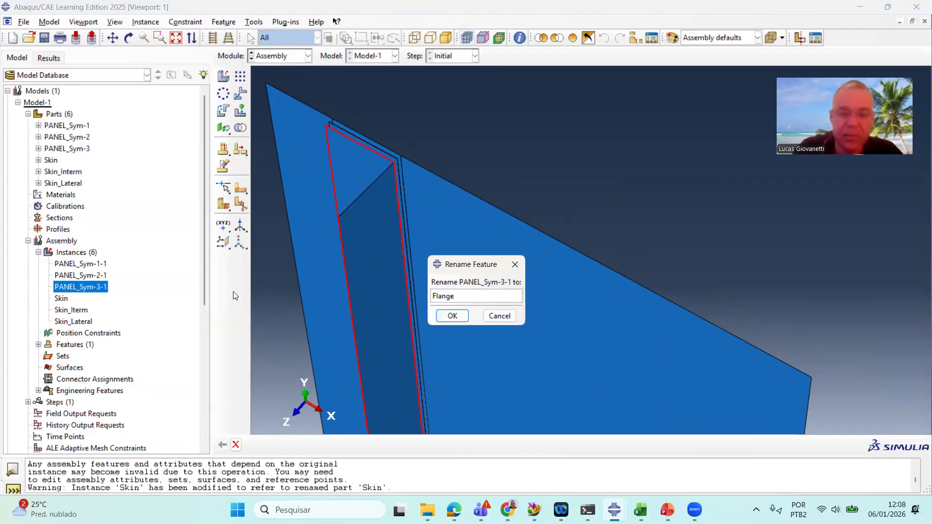
{"action": "left_click", "coordinate": [447, 318]}
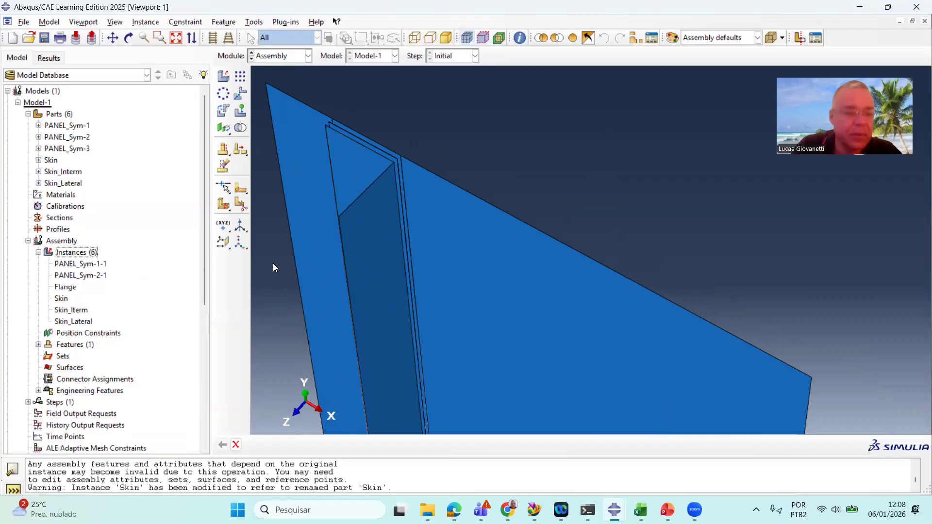
Rename the part PANEL_Sym-3 to Flange_Stiff
{"action": "right_click", "coordinate": [76, 151]}
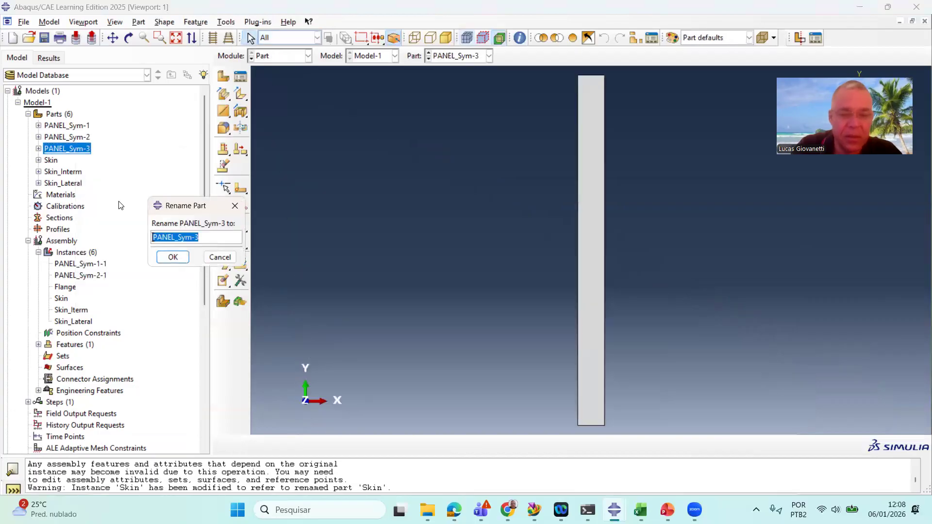
{"action": "type", "text": "Flan"}
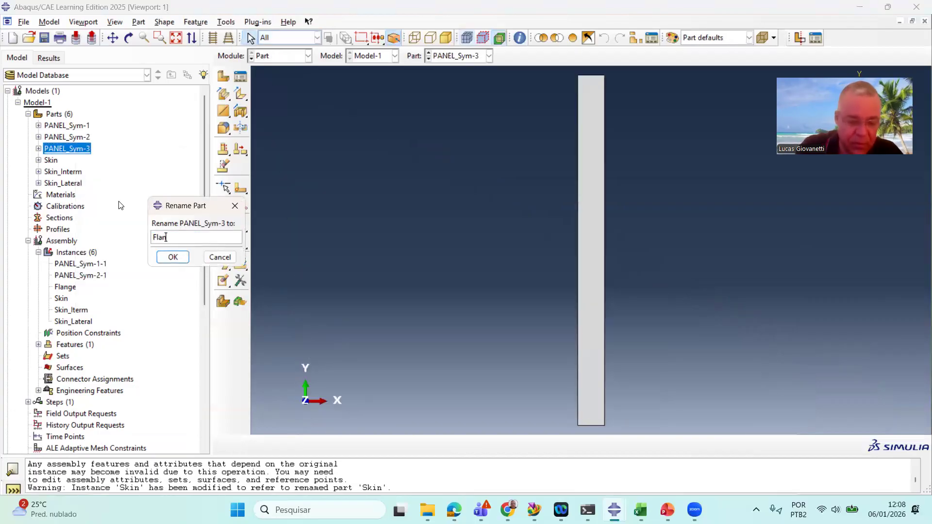
{"action": "type", "text": "ge_S"}
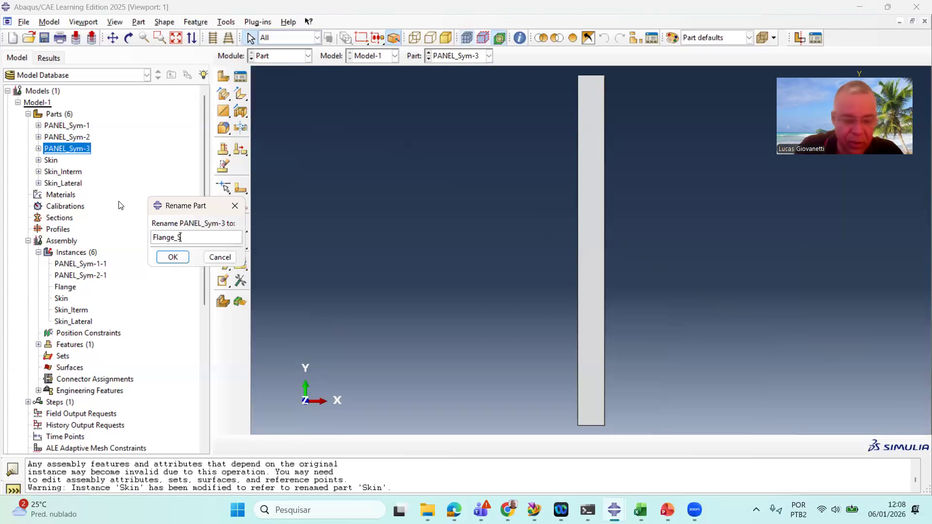
{"action": "type", "text": "tiiff"}
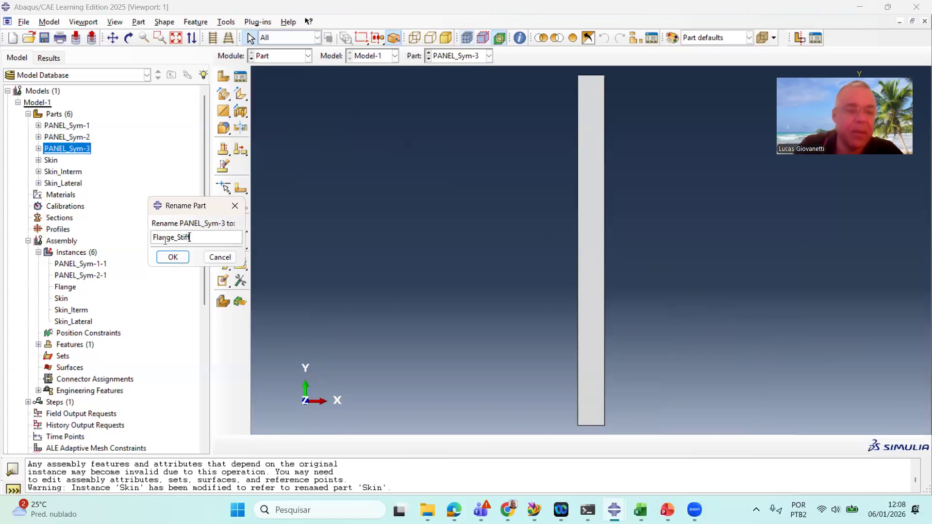
{"action": "left_click", "coordinate": [165, 256]}
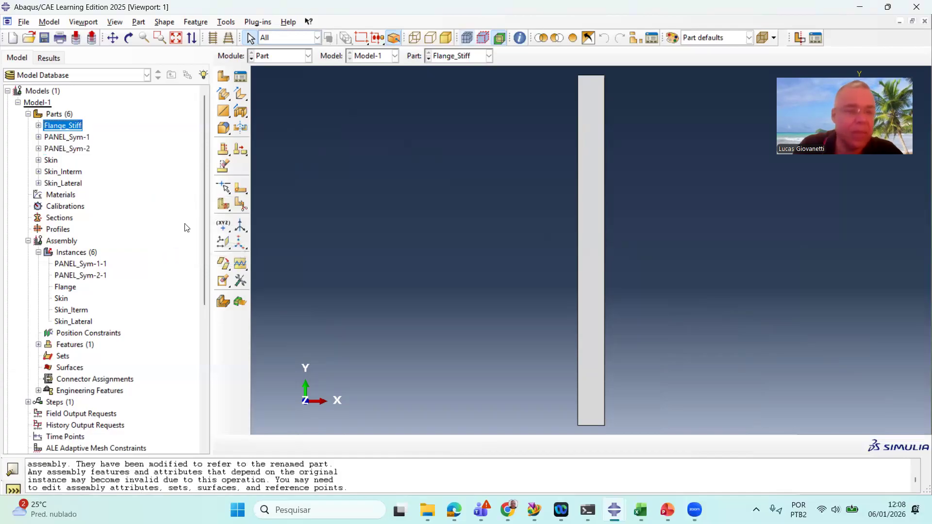
In the assembly, rename the instance PANEL_Sym-2-1 to Web_Stiff
{"action": "left_click", "coordinate": [294, 55]}
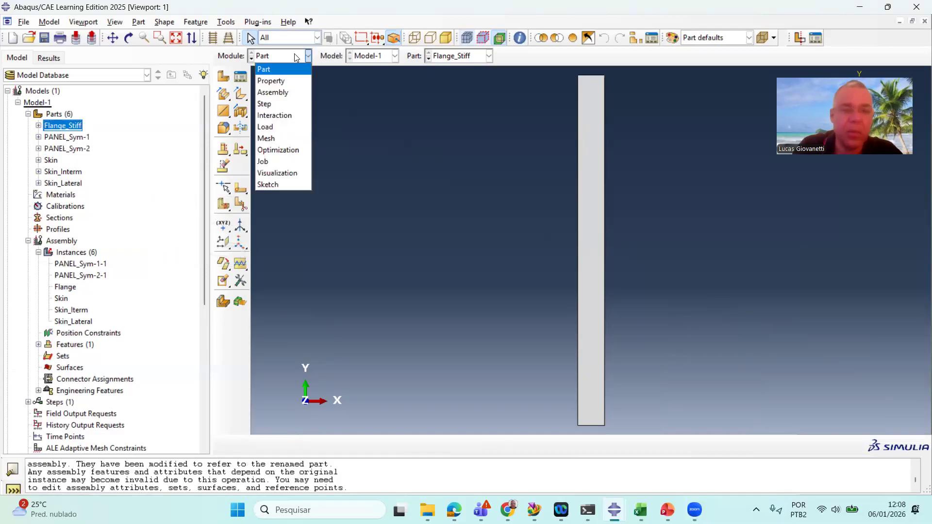
{"action": "left_click", "coordinate": [295, 90]}
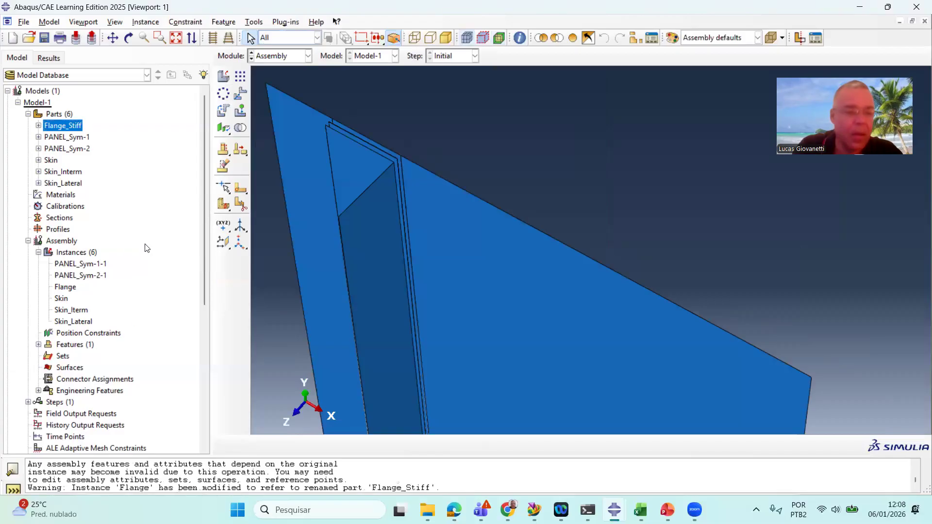
{"action": "left_click", "coordinate": [97, 275]}
{"action": "scroll", "coordinate": [394, 171], "scroll_direction": "down", "scroll_amount": 2}
{"action": "scroll", "coordinate": [394, 172], "scroll_direction": "up", "scroll_amount": 4}
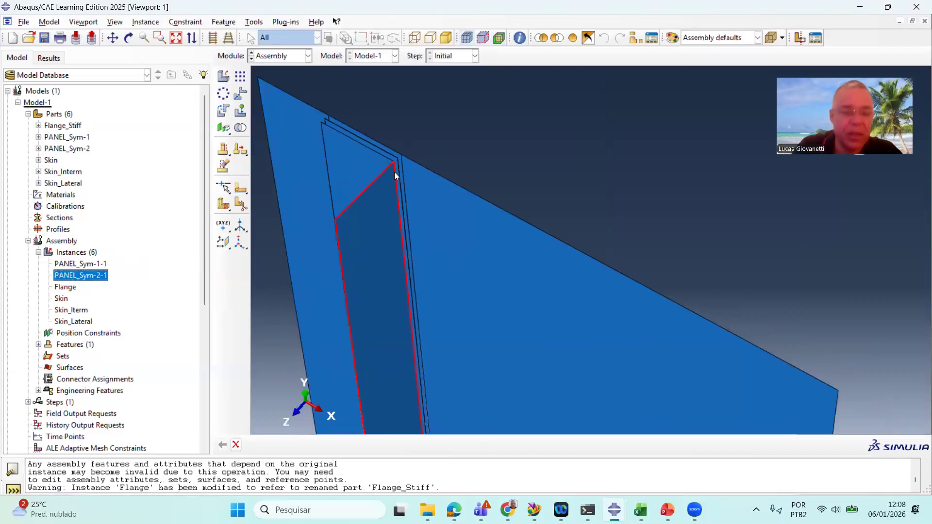
{"action": "right_click", "coordinate": [103, 277]}
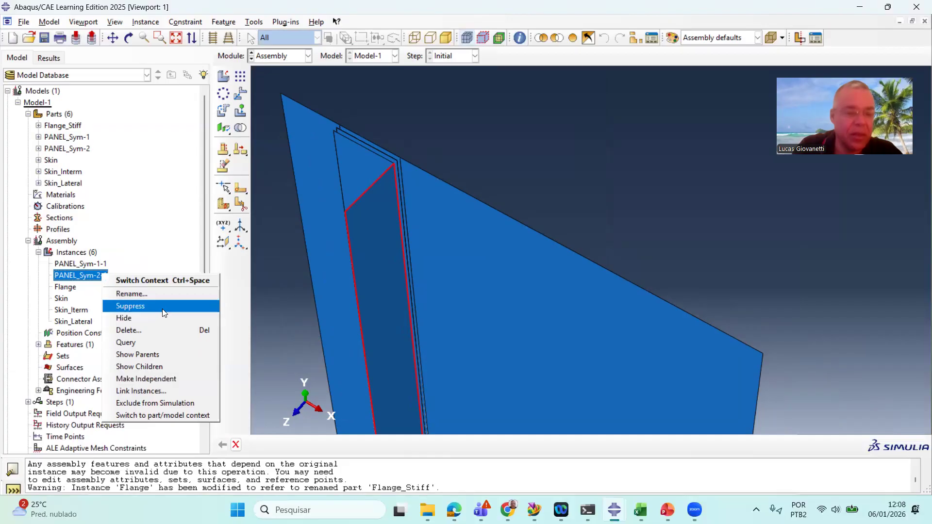
{"action": "left_click", "coordinate": [162, 295]}
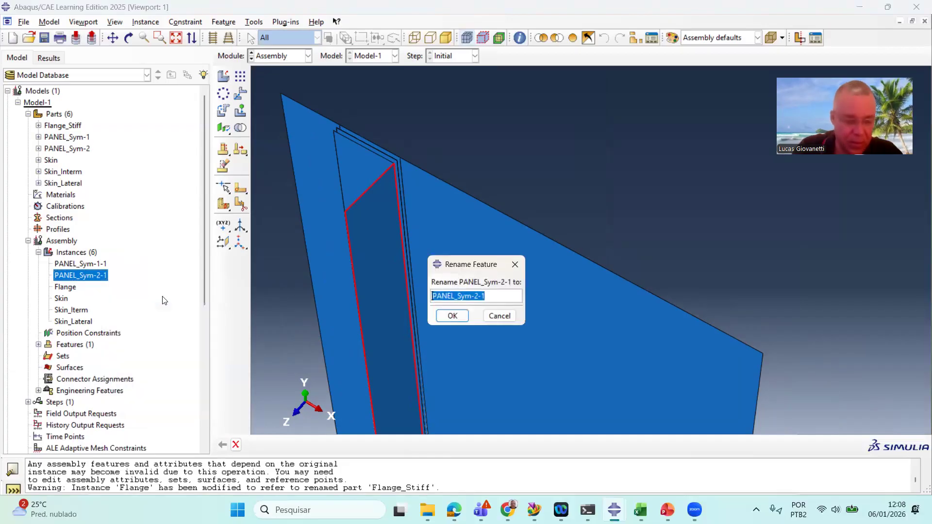
{"action": "type", "text": "Web_Stiff"}
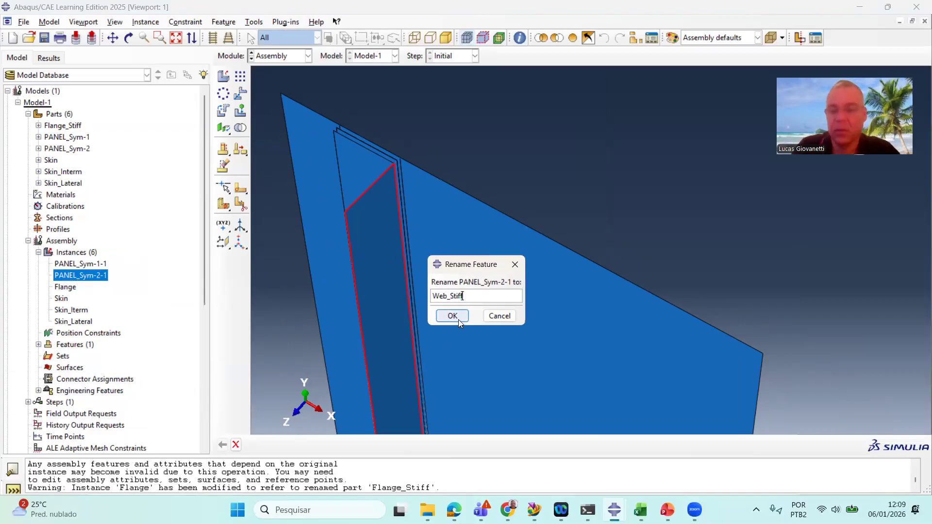
{"action": "left_click", "coordinate": [452, 316]}
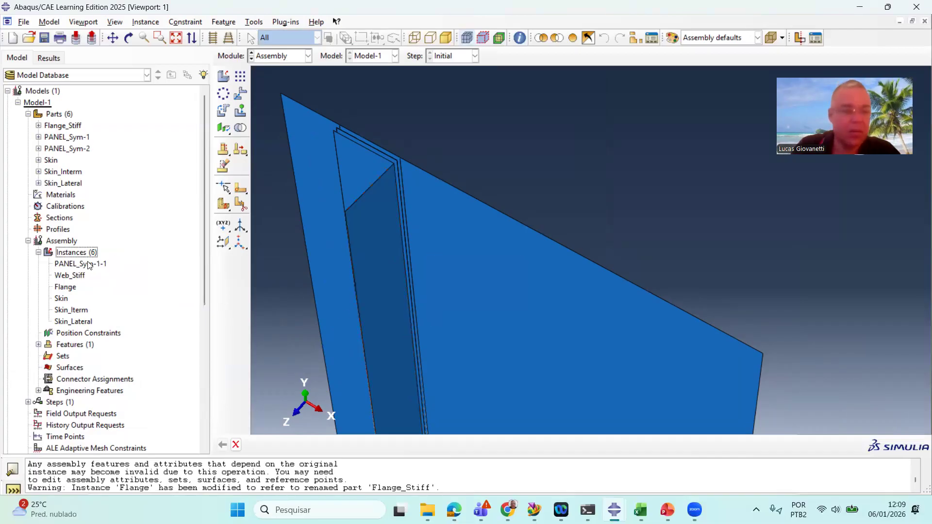
Rename the part PANEL_Sym-2 to Web_Stiff
{"action": "left_click", "coordinate": [81, 150]}
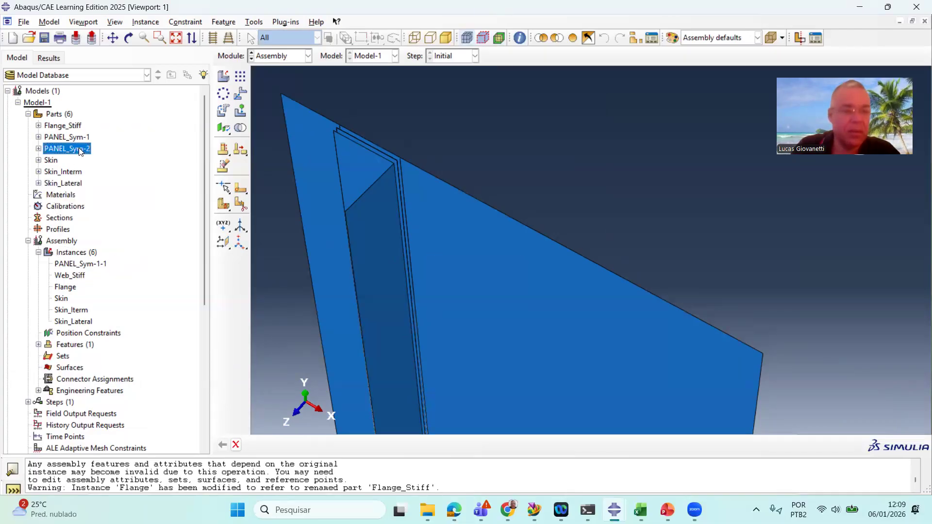
{"action": "right_click", "coordinate": [81, 151]}
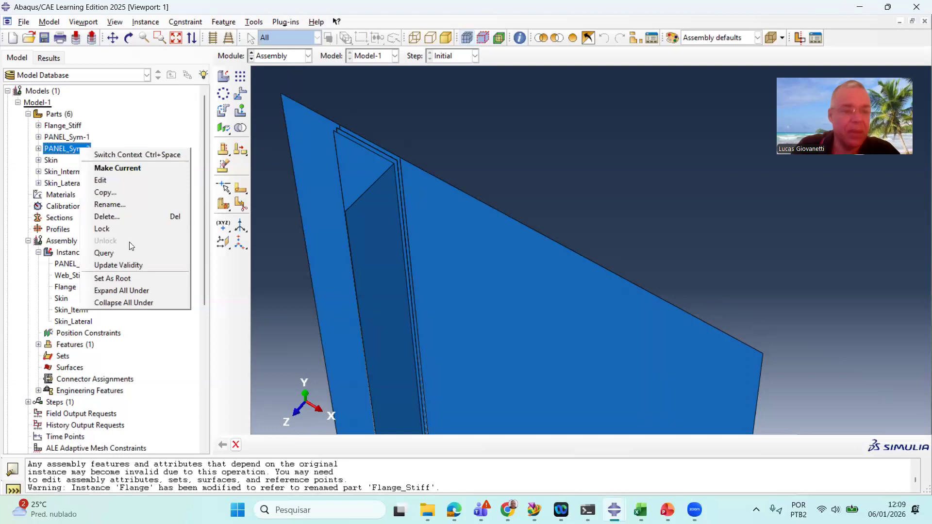
{"action": "left_click", "coordinate": [138, 204]}
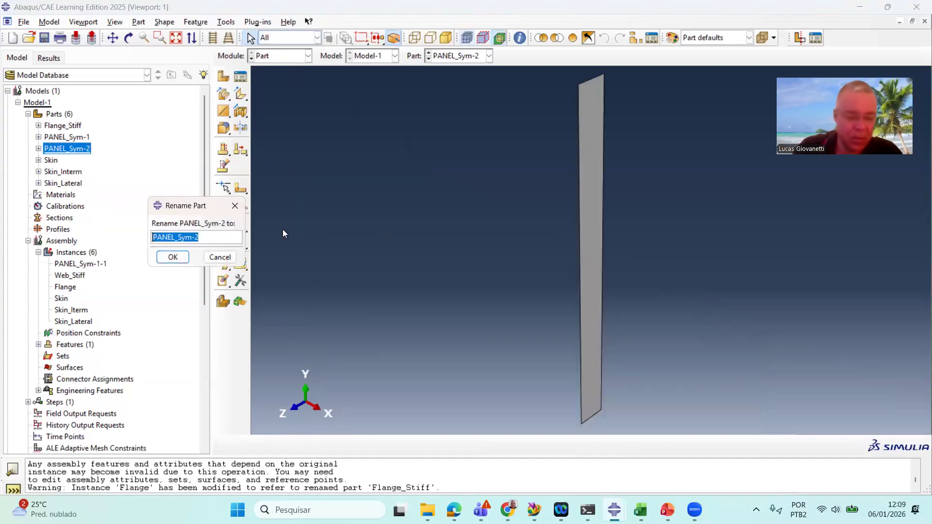
{"action": "type", "text": "Web_"}
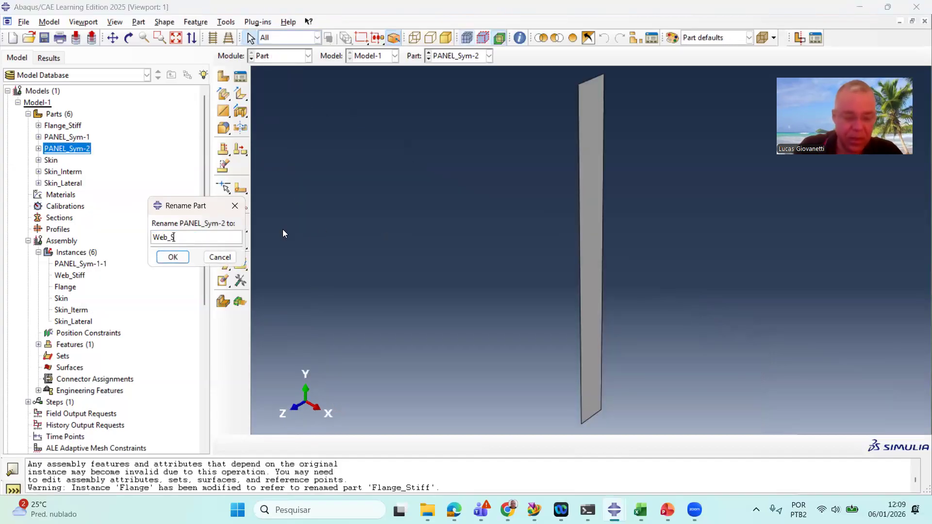
{"action": "type", "text": "Stii"}
{"action": "key", "text": "BackSpace"}
{"action": "key", "text": "BackSpace"}
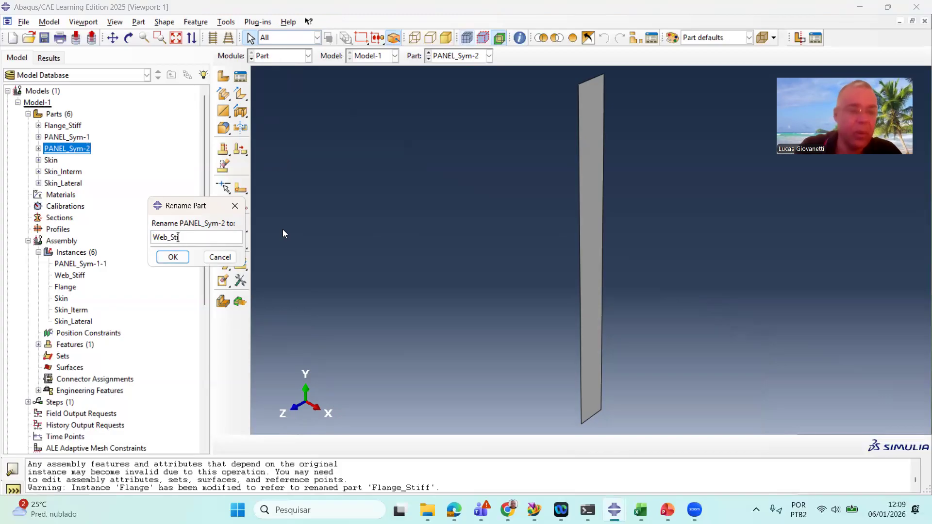
{"action": "type", "text": "iff"}
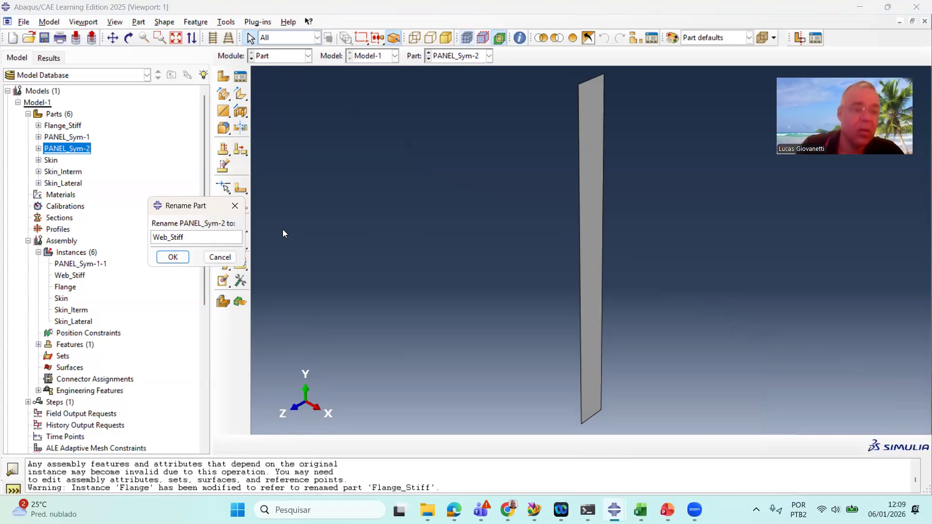
{"action": "left_click", "coordinate": [173, 257]}
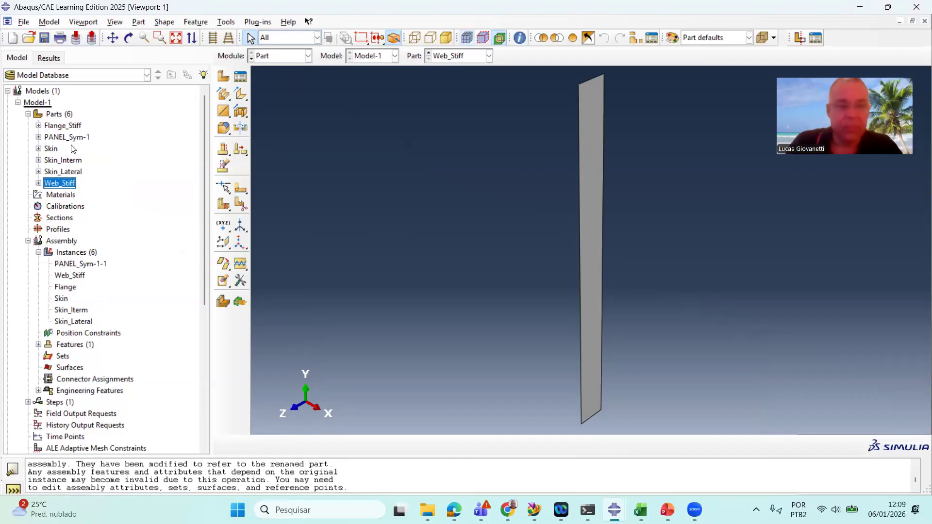
In the assembly, rename the instance PANEL_Sym-1-1 to Interface
{"action": "left_click", "coordinate": [298, 59]}
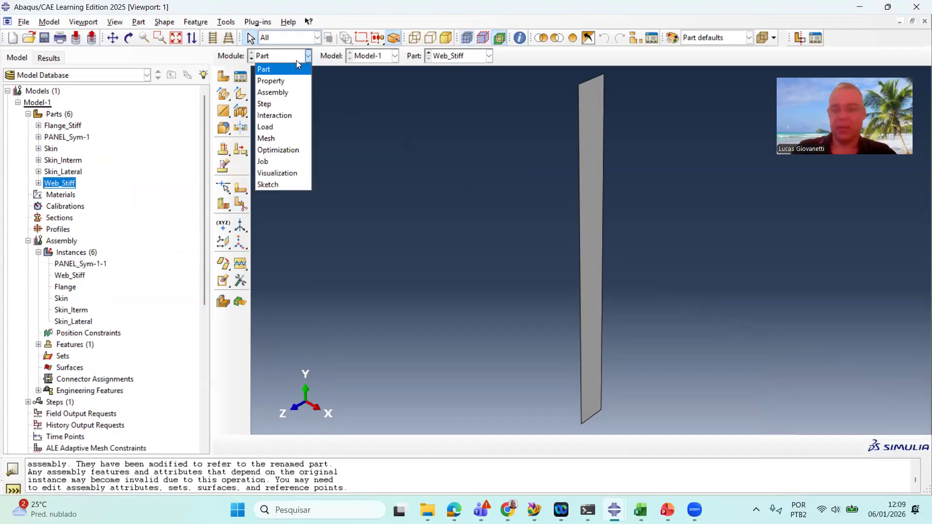
{"action": "left_click", "coordinate": [298, 95]}
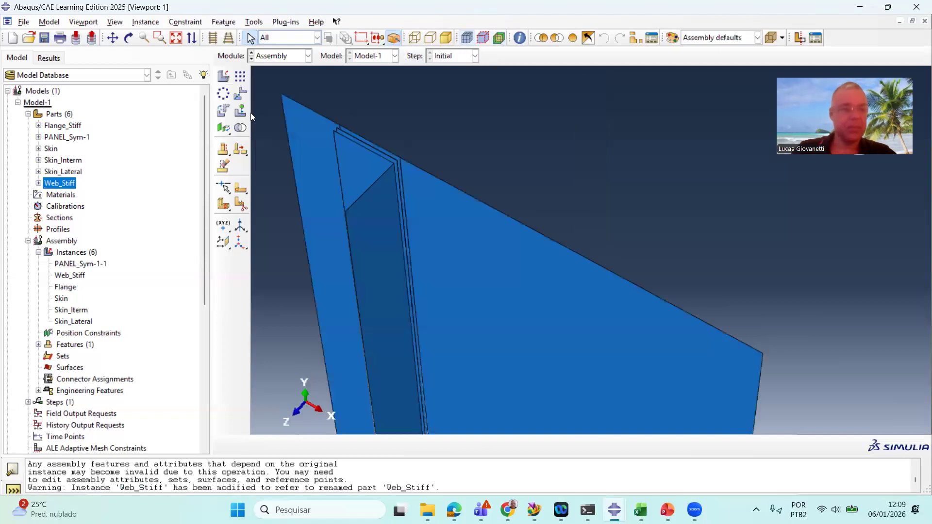
{"action": "left_click", "coordinate": [88, 263]}
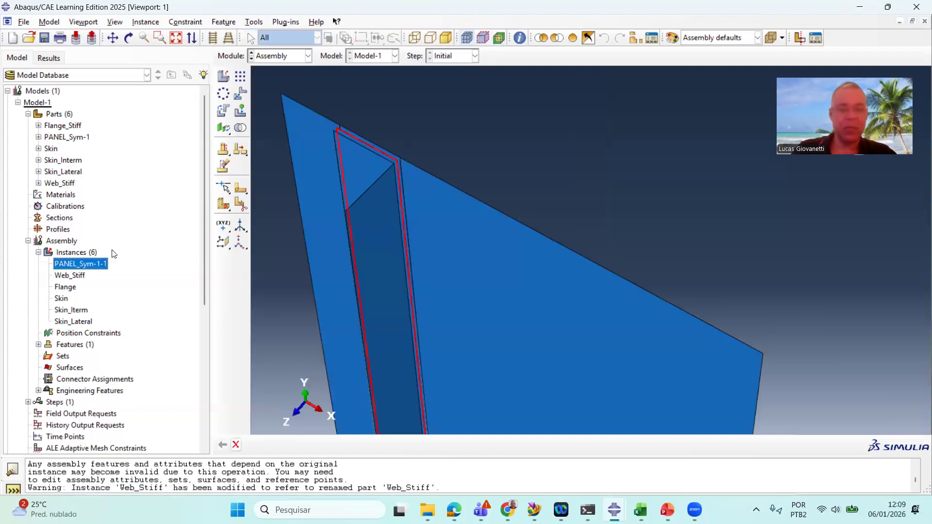
{"action": "scroll", "coordinate": [373, 149], "scroll_direction": "up", "scroll_amount": 5}
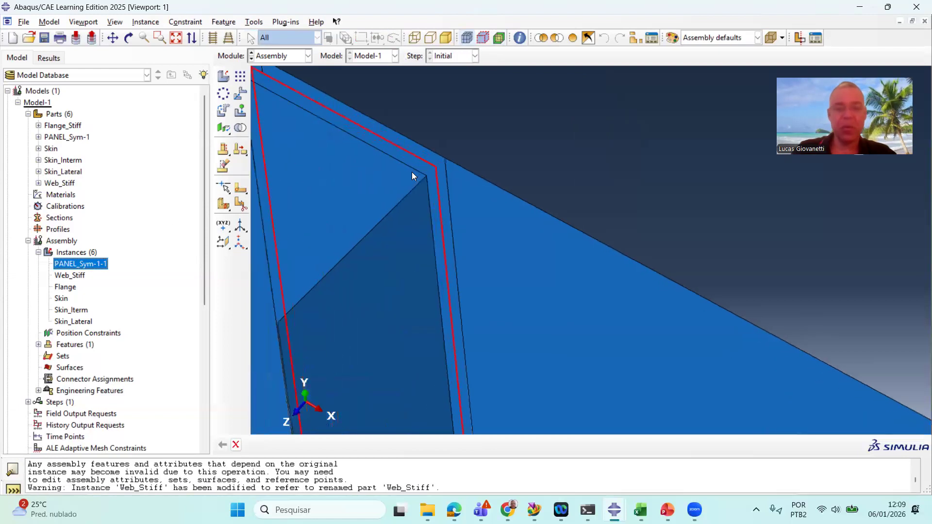
{"action": "right_click", "coordinate": [98, 267]}
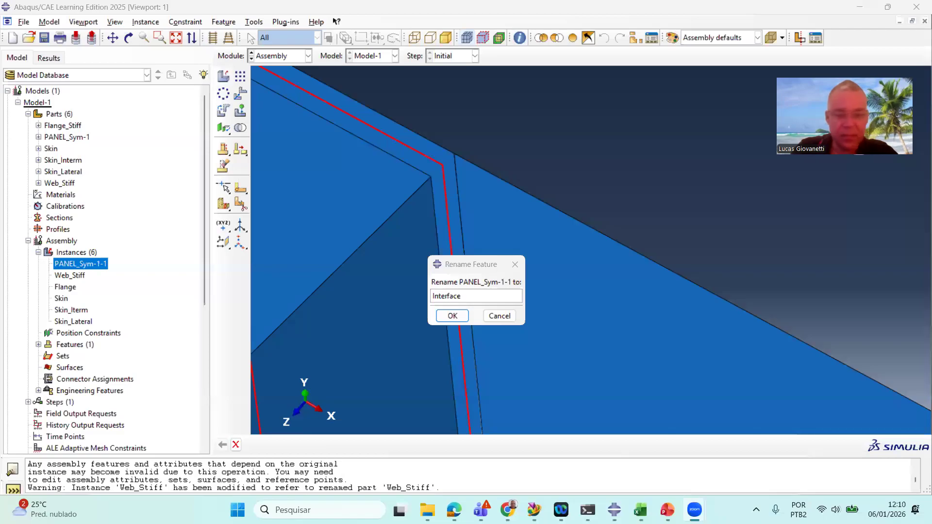
{"action": "left_click", "coordinate": [452, 316]}
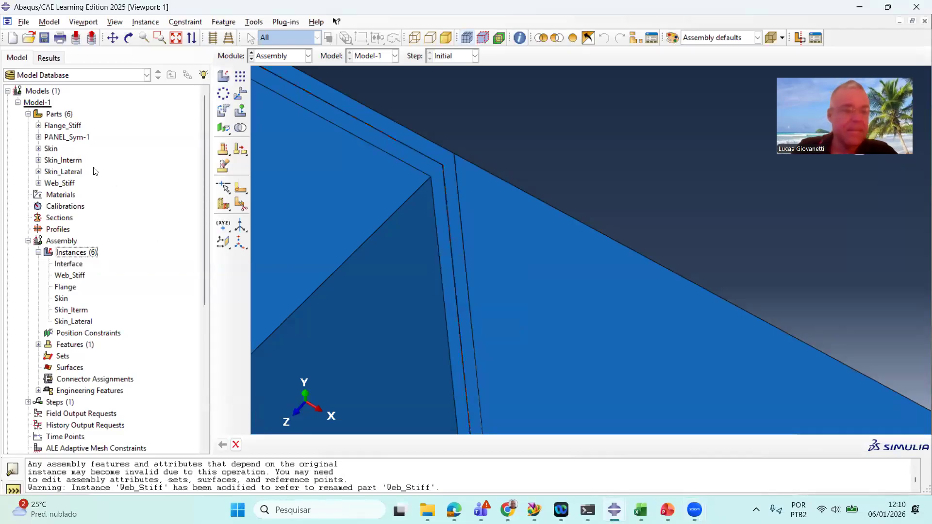
Rename the part PANEL_Sym-1 to Interface
{"action": "left_click", "coordinate": [83, 140]}
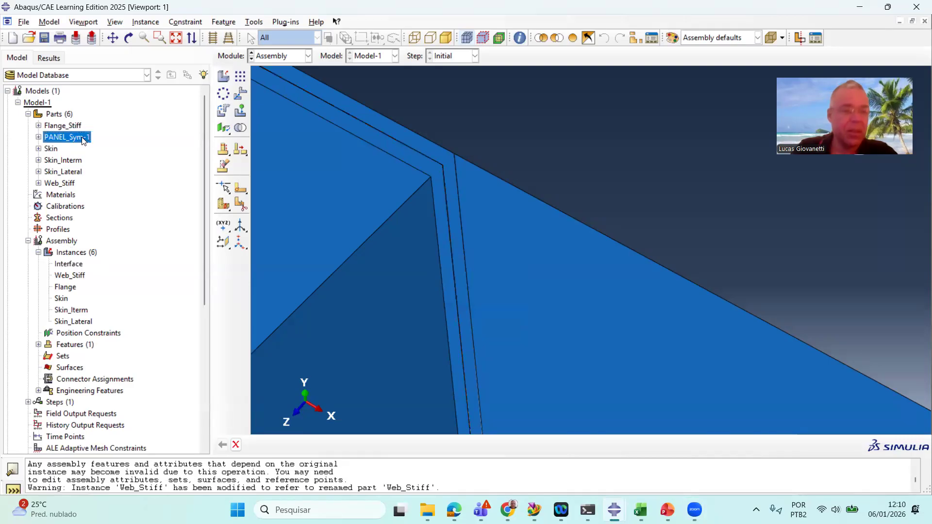
{"action": "right_click", "coordinate": [83, 138]}
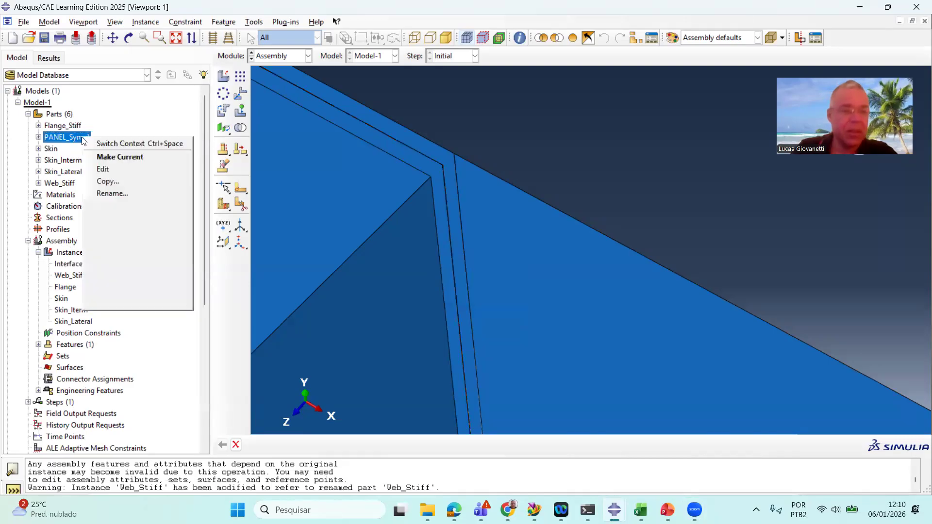
{"action": "left_click", "coordinate": [129, 194]}
{"action": "type", "text": "Interface"}
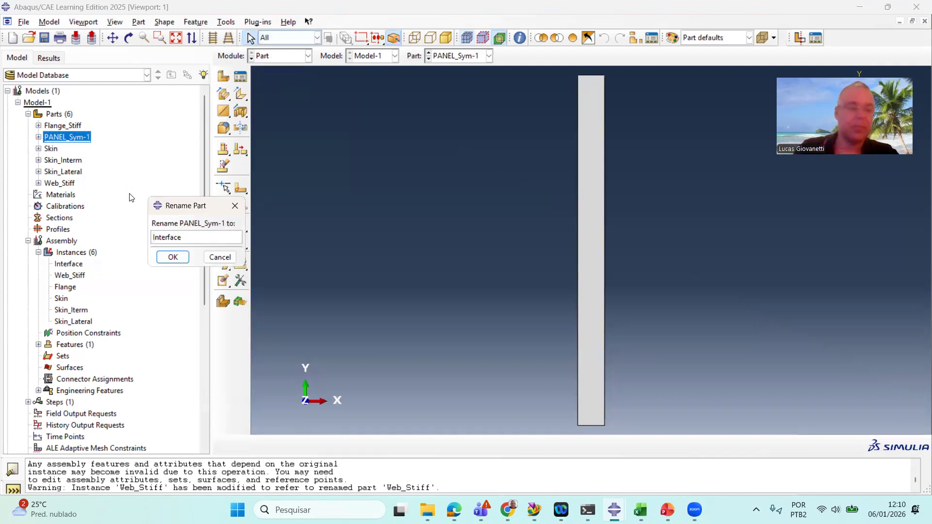
{"action": "left_click", "coordinate": [173, 258]}
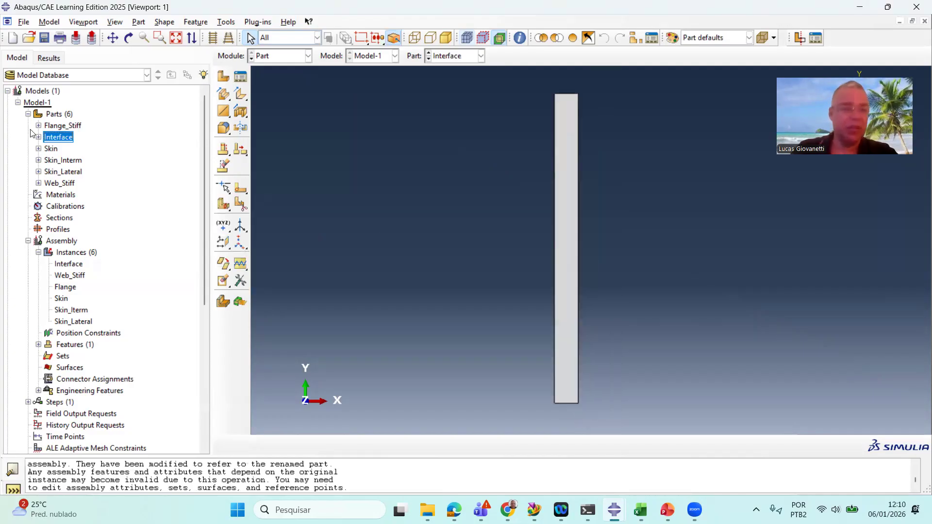
Browse the renamed parts in the model tree
{"action": "double_click", "coordinate": [74, 127]}
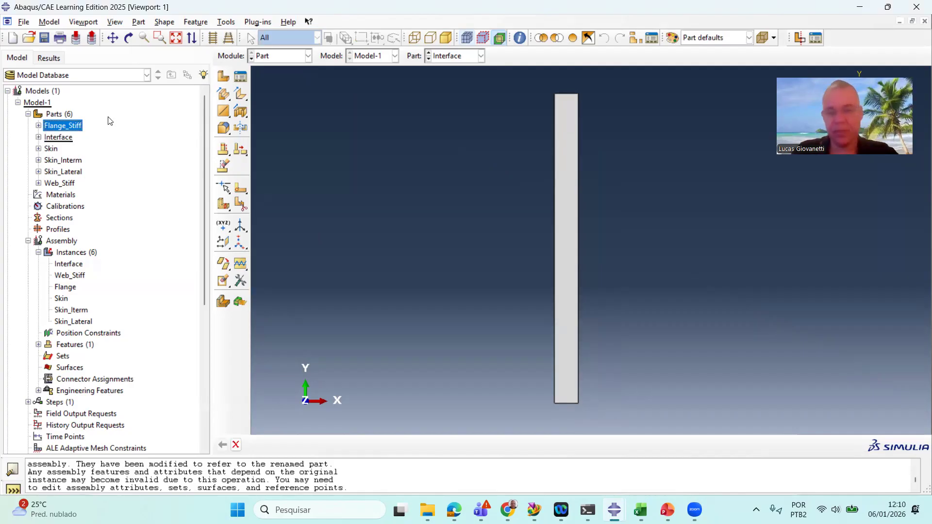
{"action": "left_click", "coordinate": [58, 138]}
{"action": "left_click", "coordinate": [57, 149]}
{"action": "left_click", "coordinate": [58, 161]}
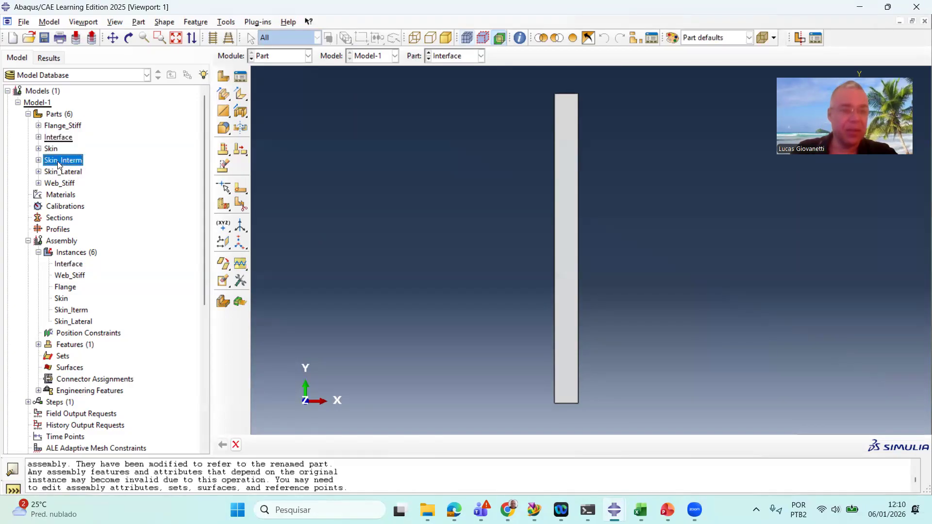
{"action": "left_click", "coordinate": [59, 183]}
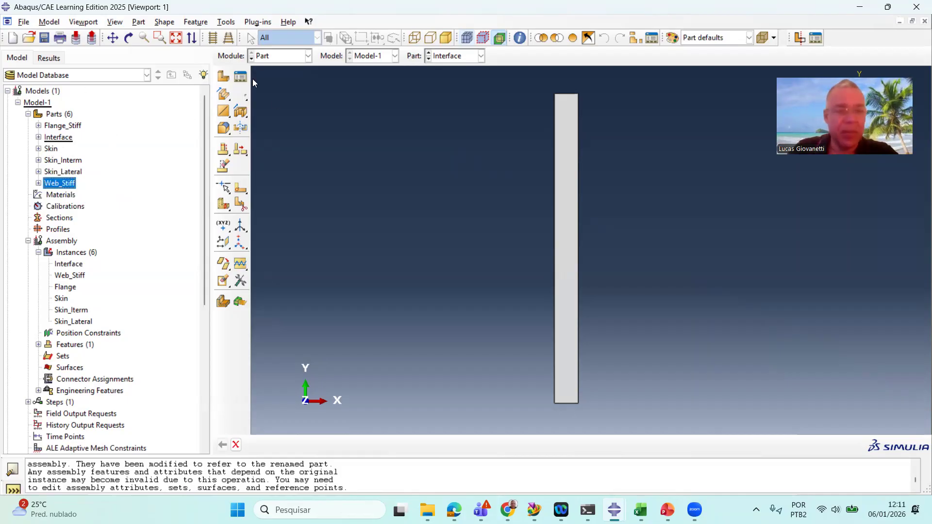
Switch to the Property module and create a new material named Composite
{"action": "left_click", "coordinate": [298, 59]}
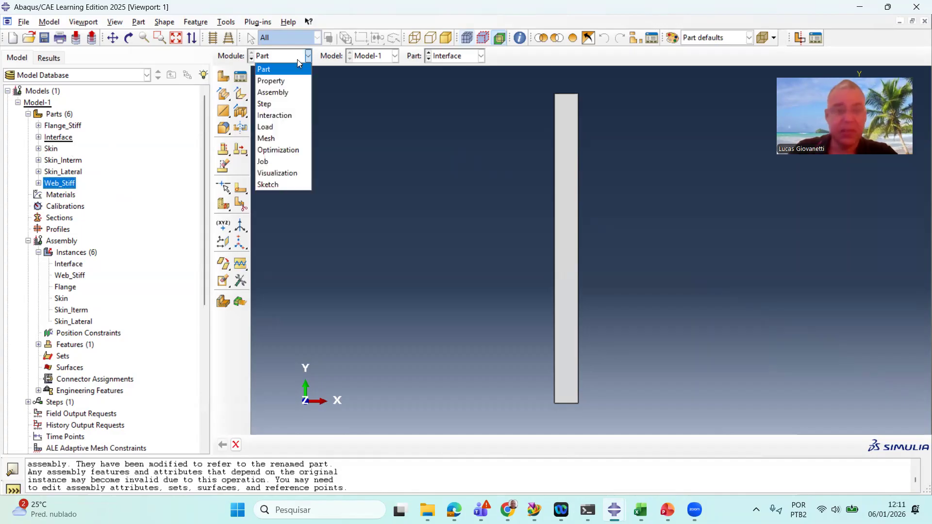
{"action": "left_click", "coordinate": [280, 81]}
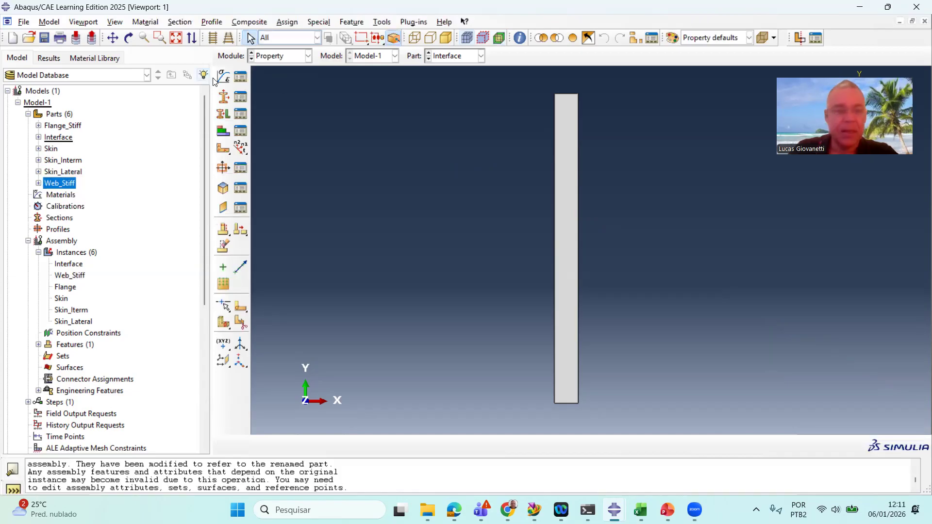
{"action": "left_click", "coordinate": [221, 77]}
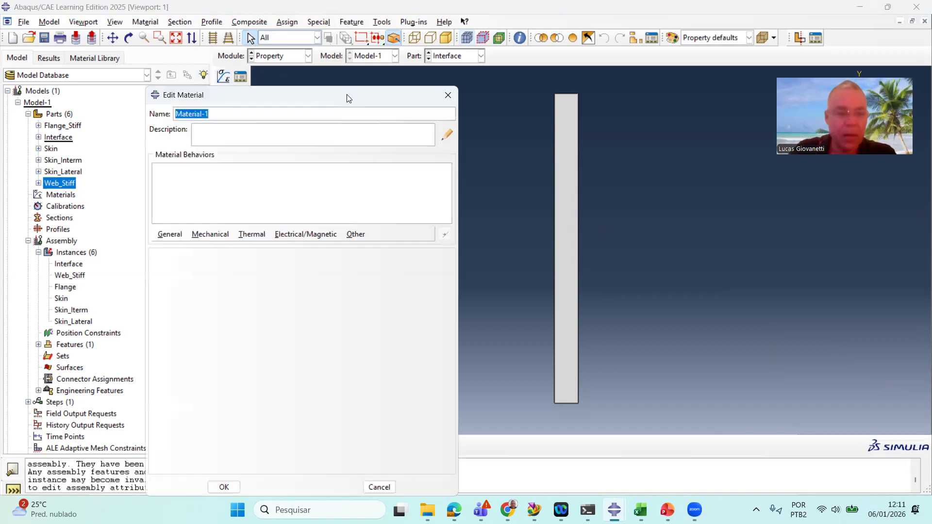
{"action": "type", "text": "Compoi"}
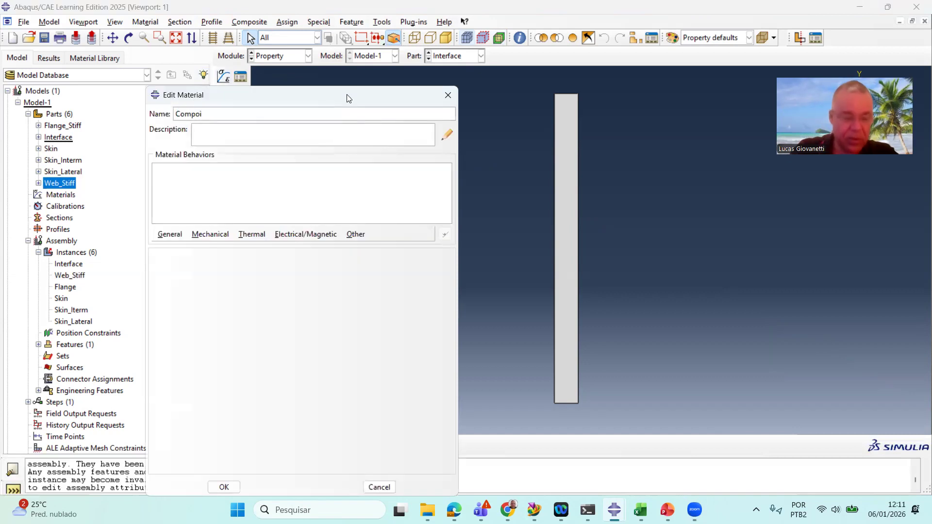
{"action": "key", "text": "BackSpace"}
{"action": "type", "text": "site"}
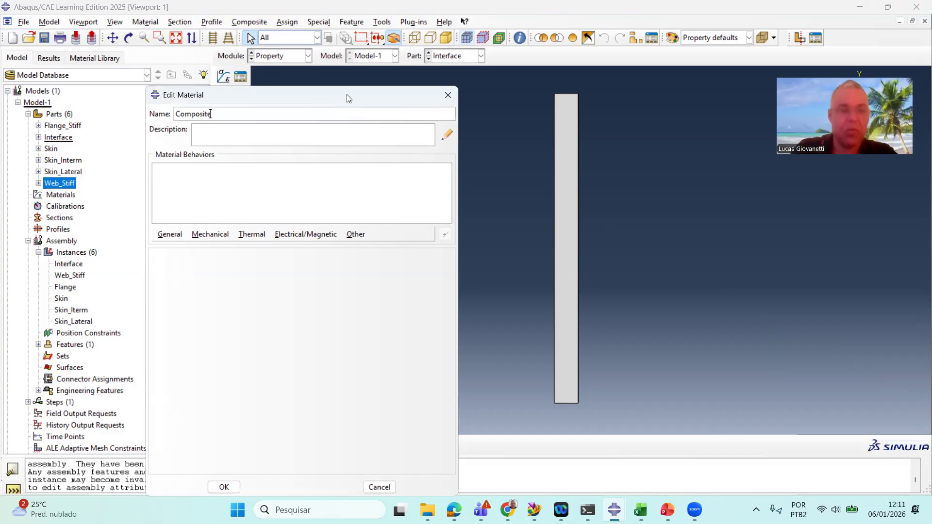
Add a Density behaviour to the Composite material with mass density 1.45e-9
{"action": "left_click", "coordinate": [170, 234]}
{"action": "key", "text": "Escape"}
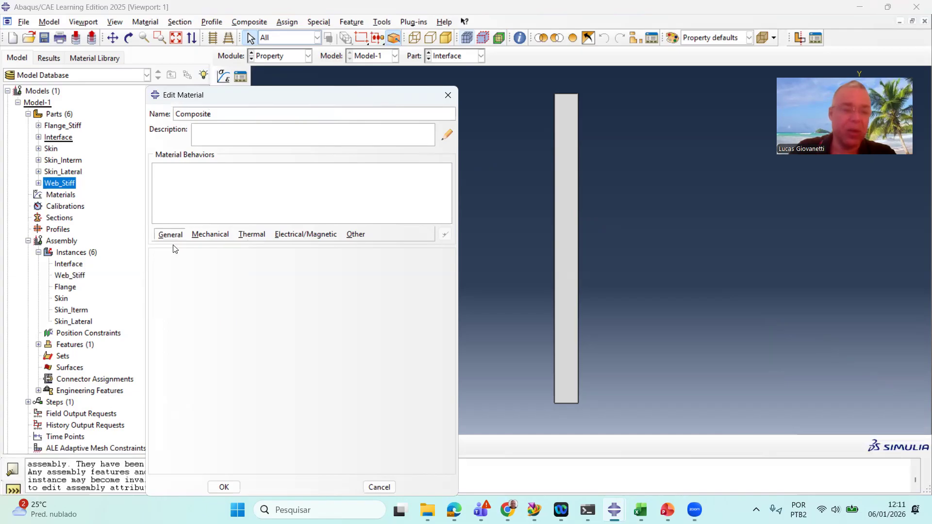
{"action": "left_click", "coordinate": [174, 249]}
{"action": "left_click", "coordinate": [194, 354]}
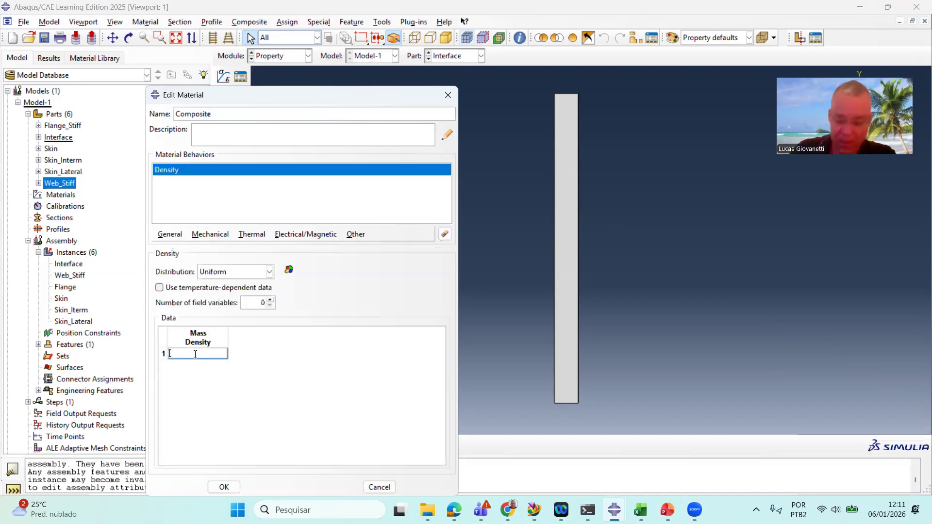
{"action": "type", "text": "1"}
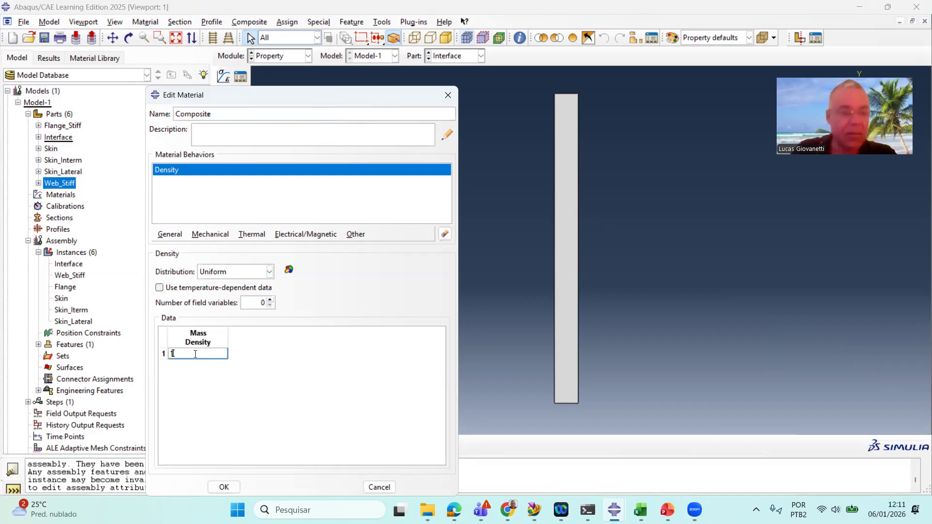
{"action": "type", "text": ".45e-9"}
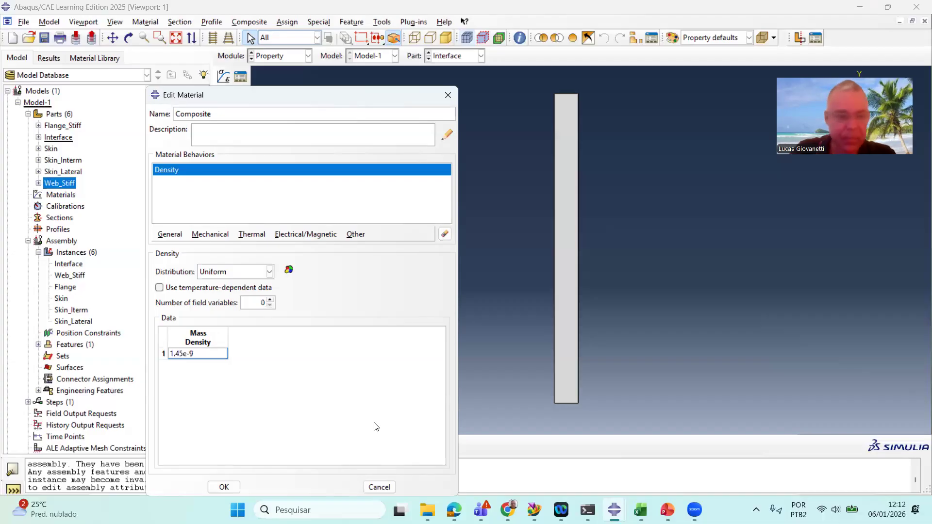
{"action": "key", "text": "Return"}
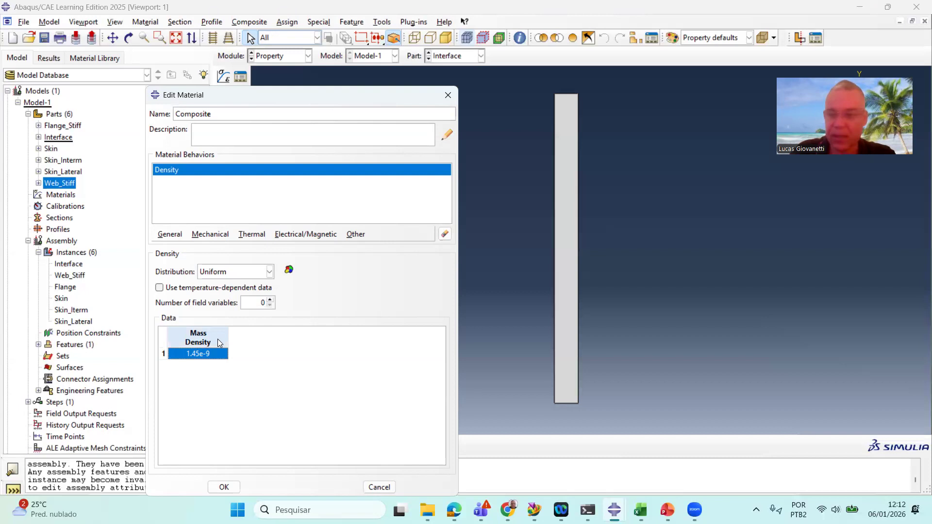
Add an Elastic behaviour and set its type to Lamina
{"action": "left_click", "coordinate": [173, 235]}
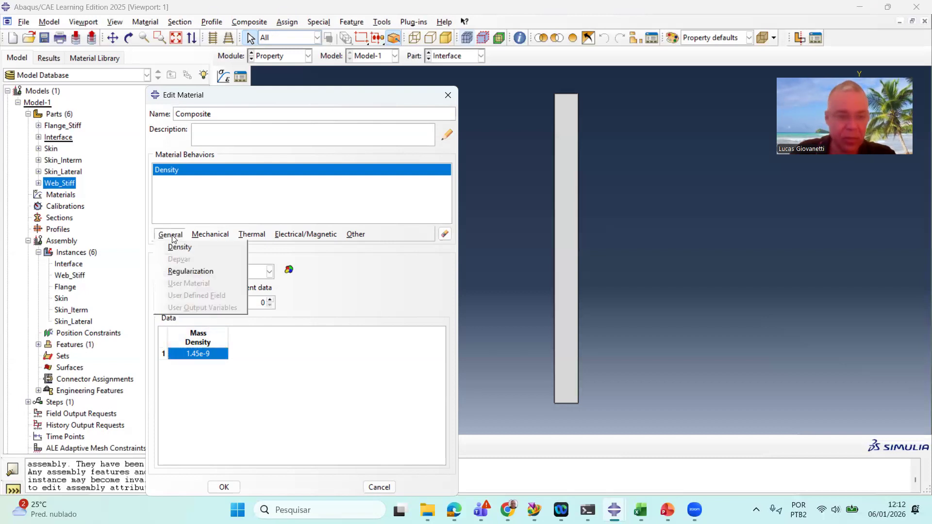
{"action": "mouse_move", "coordinate": [210, 235]}
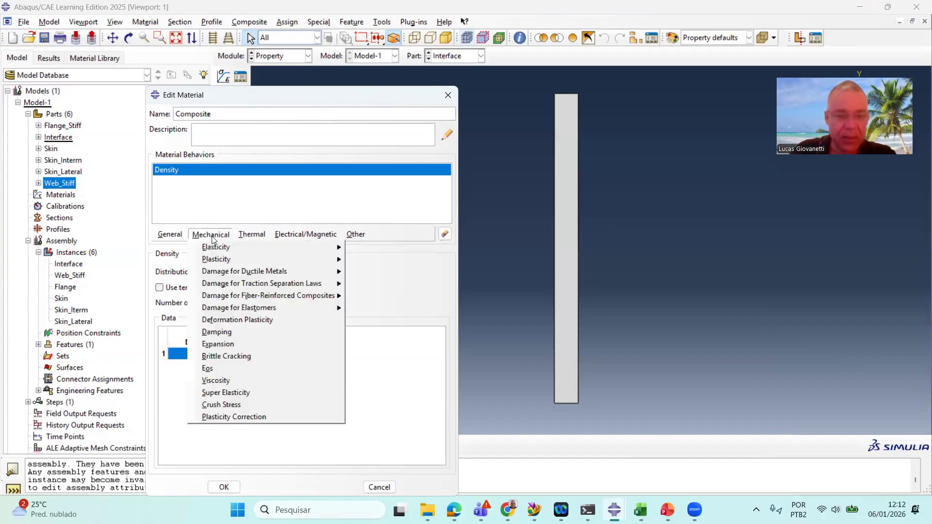
{"action": "mouse_move", "coordinate": [288, 247]}
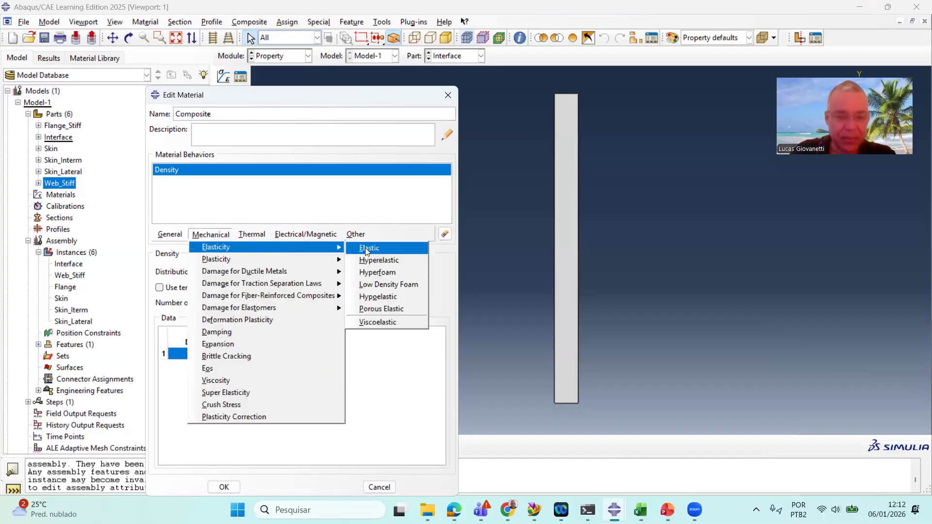
{"action": "left_click", "coordinate": [367, 249]}
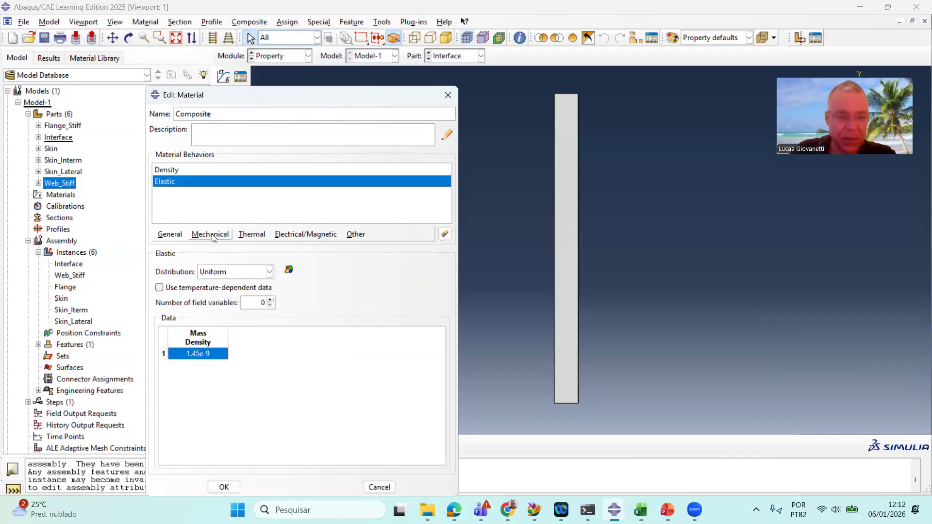
{"action": "left_click", "coordinate": [230, 272]}
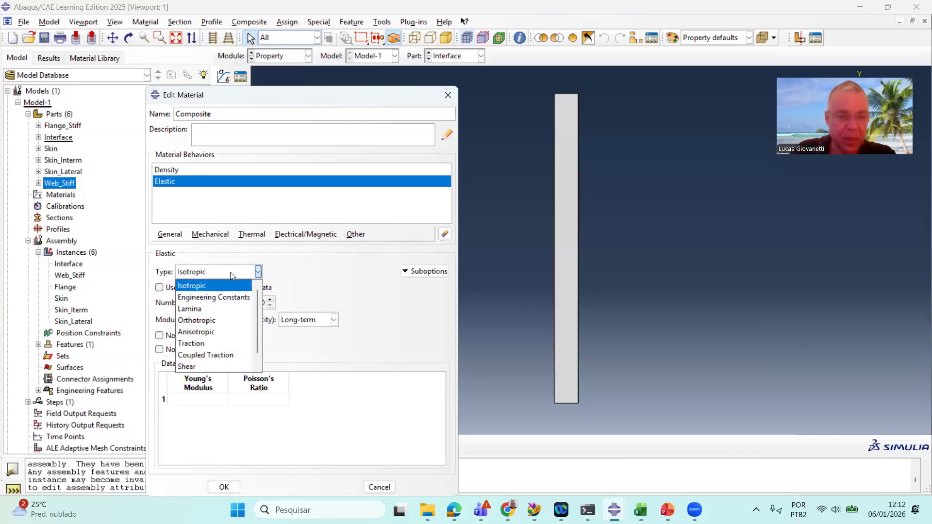
{"action": "left_click", "coordinate": [213, 307]}
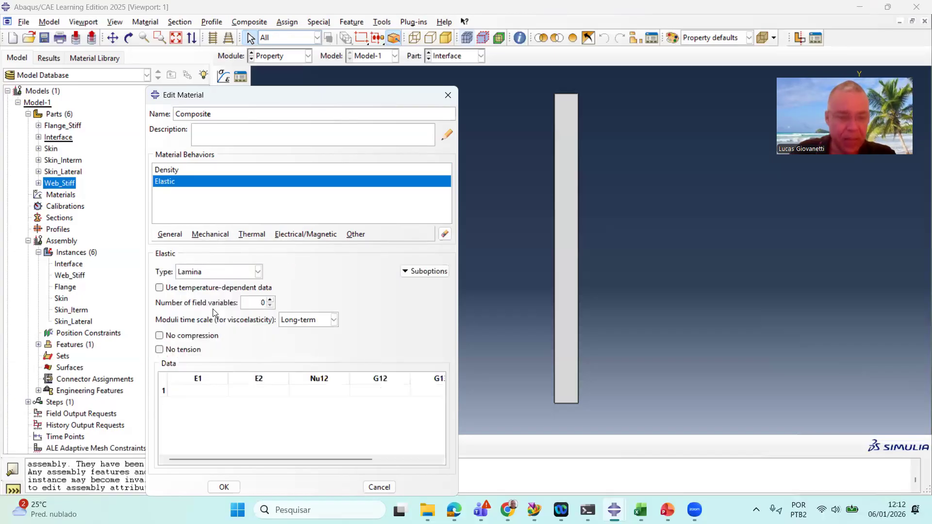
Enter lamina elastic constants E1 55000, E2 55000, Nu12 0.05 and G12 3772
{"action": "left_click", "coordinate": [192, 390]}
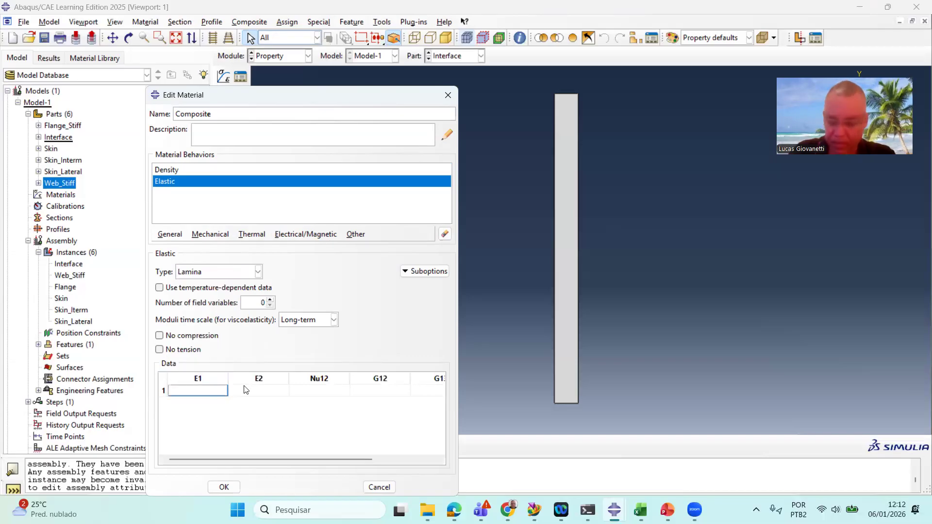
{"action": "type", "text": "550"}
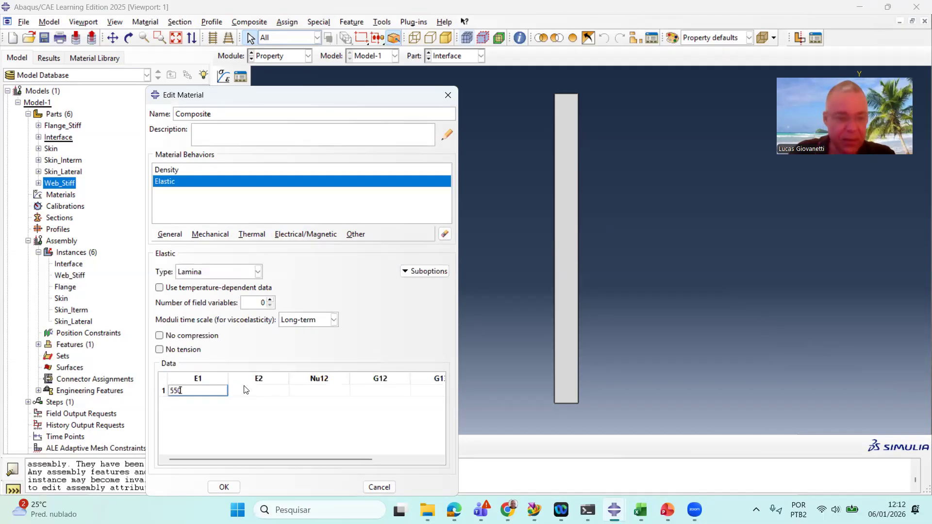
{"action": "type", "text": "00"}
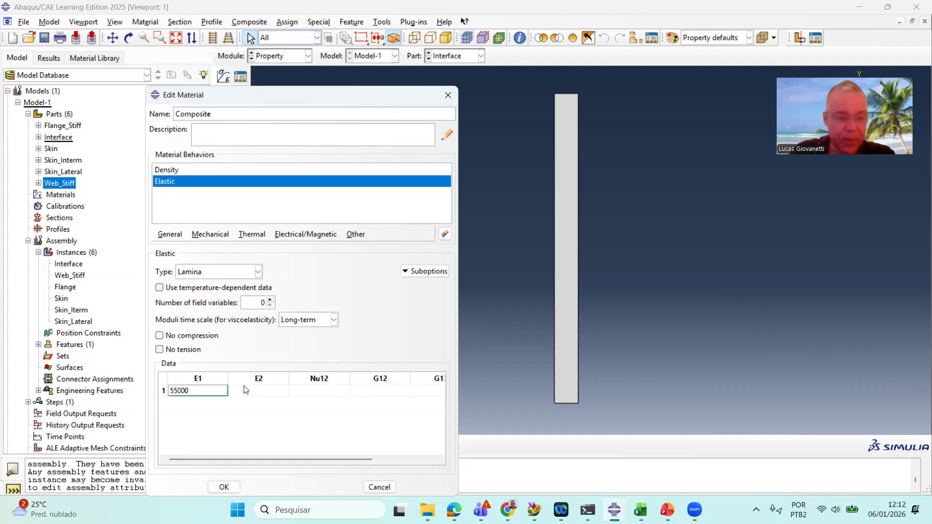
{"action": "left_click", "coordinate": [244, 386]}
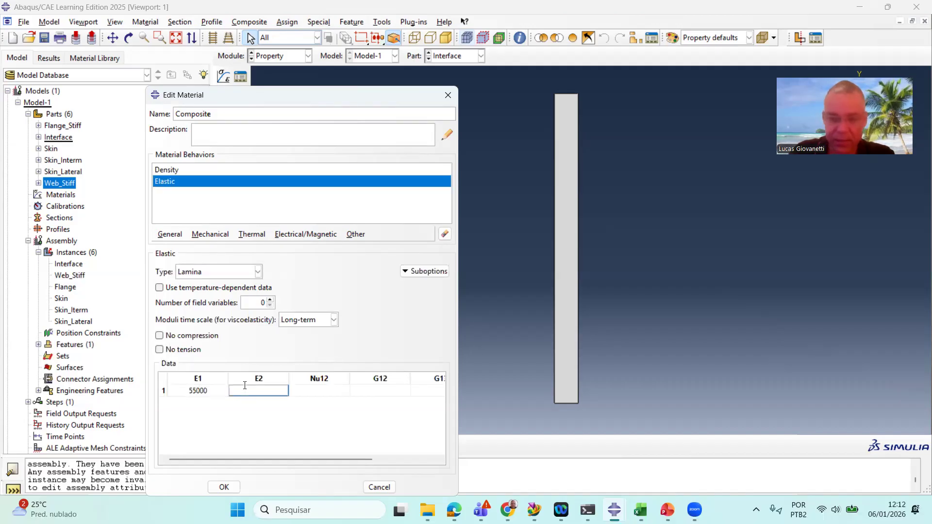
{"action": "type", "text": "5500"}
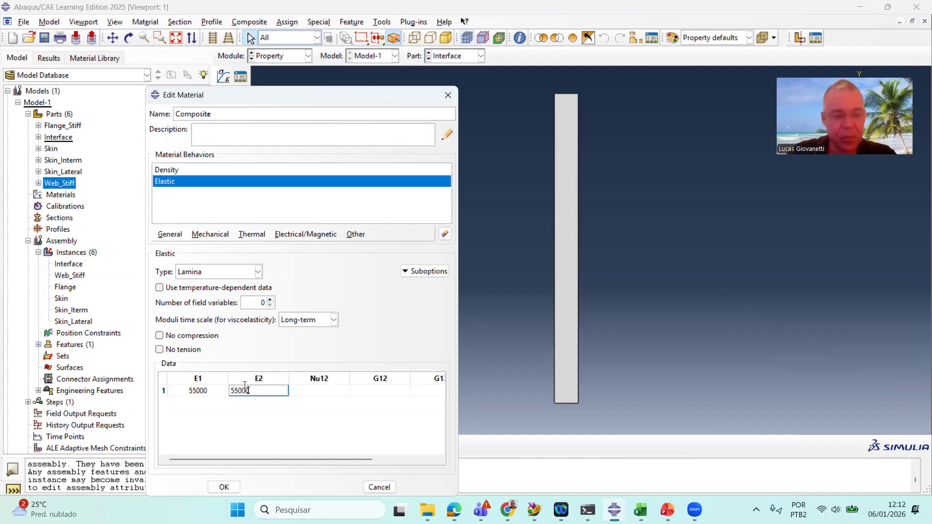
{"action": "type", "text": "0"}
{"action": "key", "text": "Tab"}
{"action": "type", "text": "0.05"}
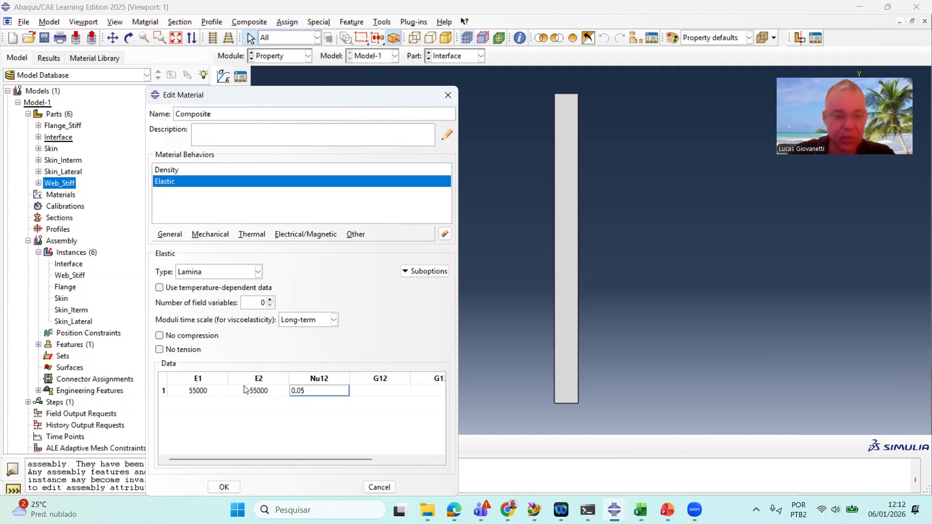
{"action": "key", "text": "Tab"}
{"action": "type", "text": "3772"}
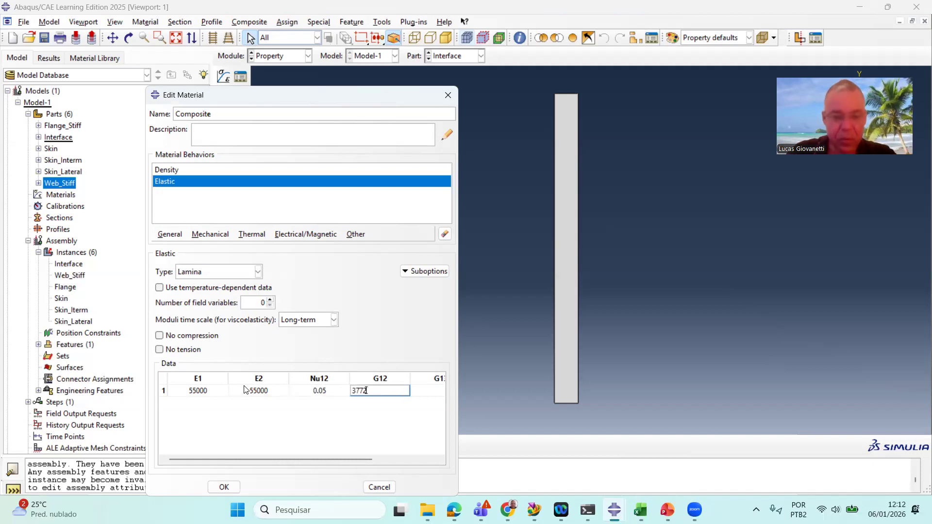
Set G13 and G23 to 3772 and confirm the Composite material
{"action": "key", "text": "Tab"}
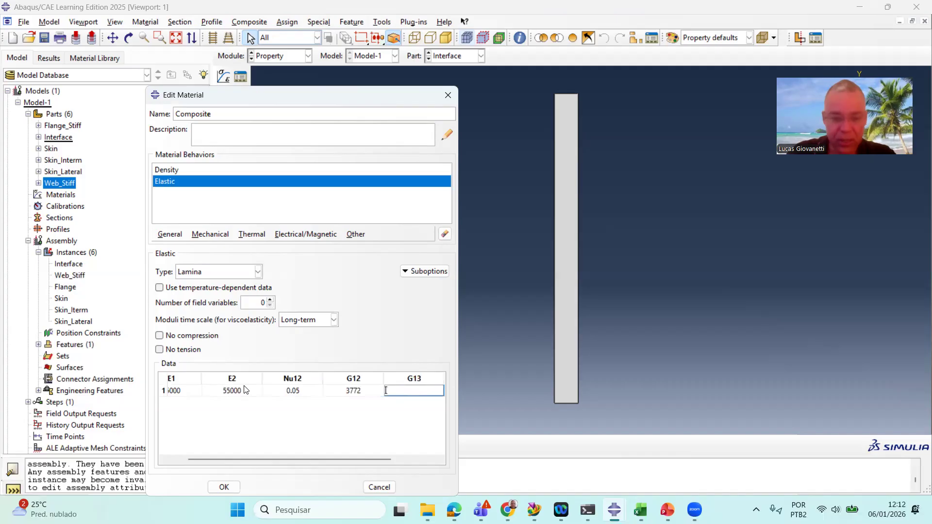
{"action": "type", "text": "377"}
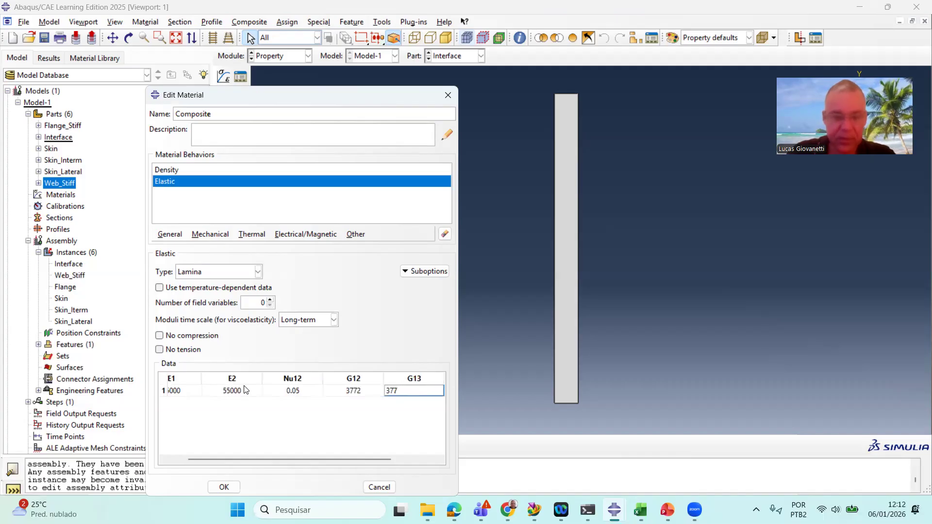
{"action": "type", "text": "2"}
{"action": "key", "text": "Tab"}
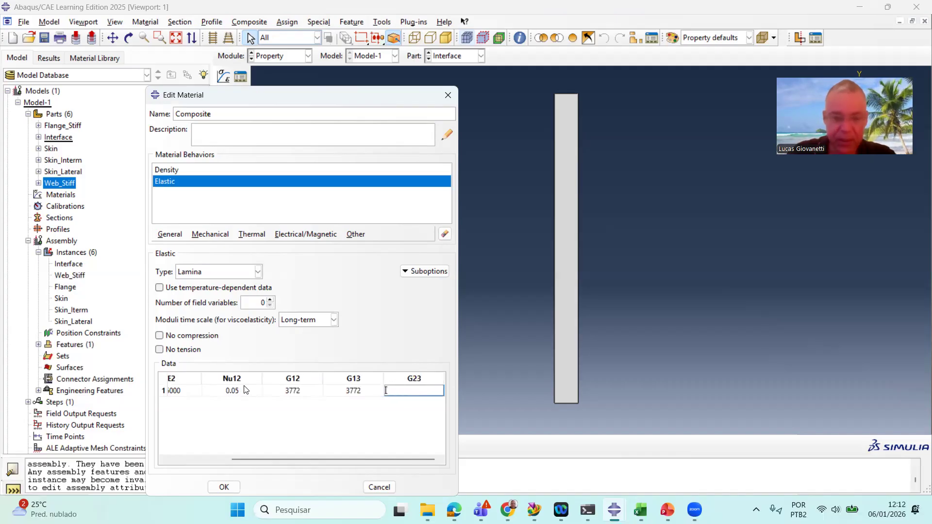
{"action": "type", "text": "3772"}
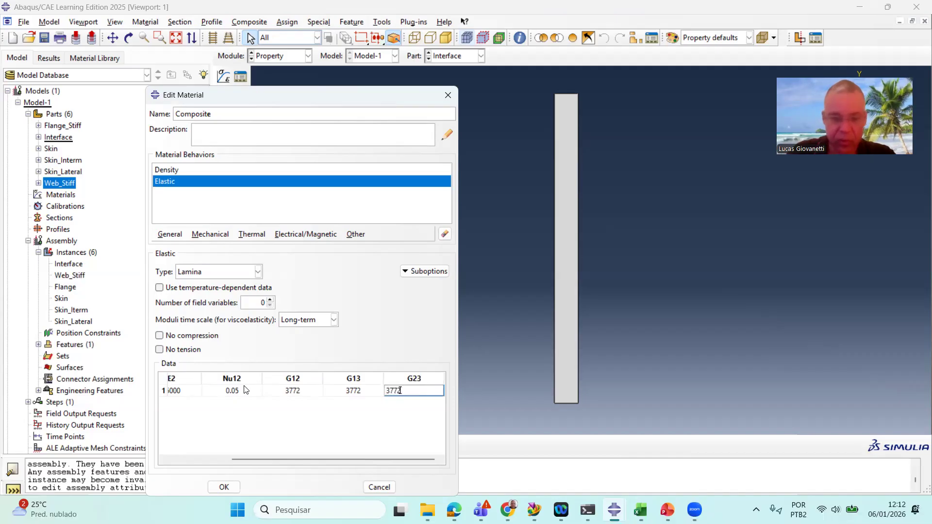
{"action": "key", "text": "Return"}
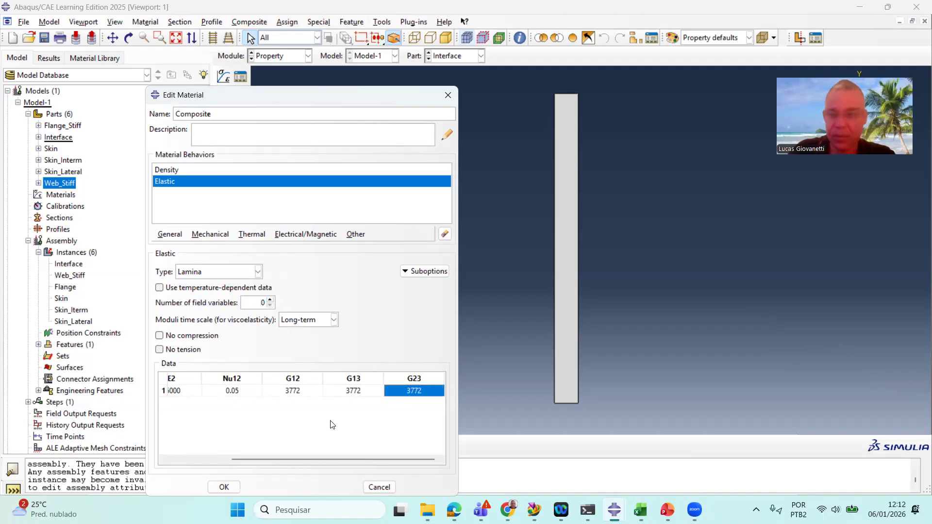
{"action": "left_click", "coordinate": [224, 487]}
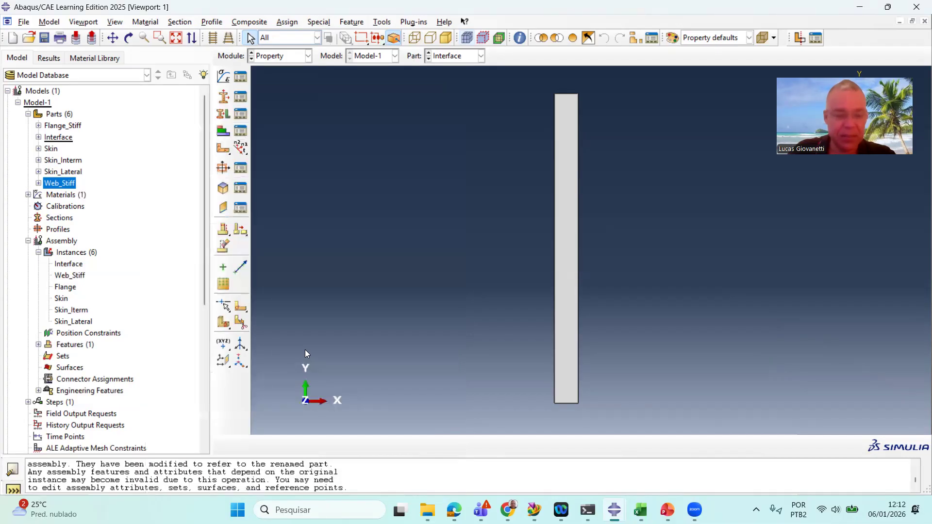
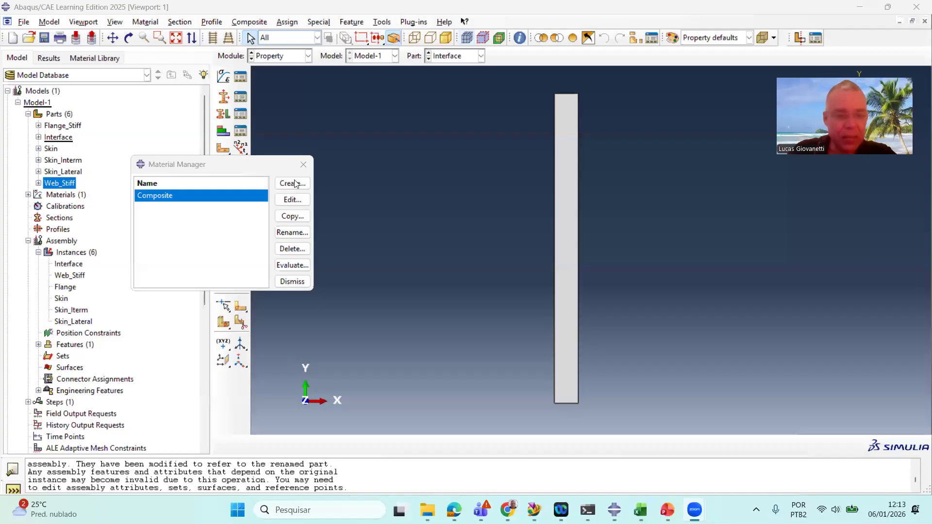
Create a new material named Interface and add a Density behaviour to it
{"action": "left_click", "coordinate": [296, 183]}
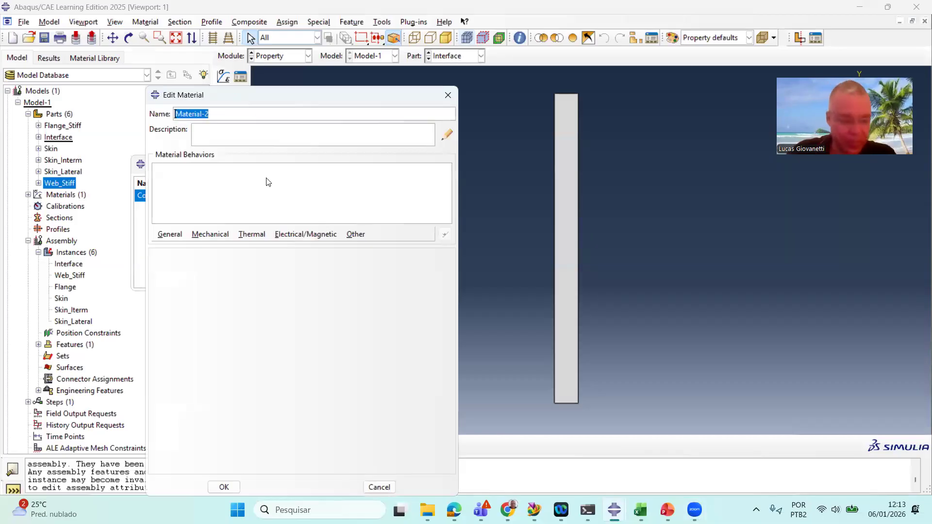
{"action": "type", "text": "In"}
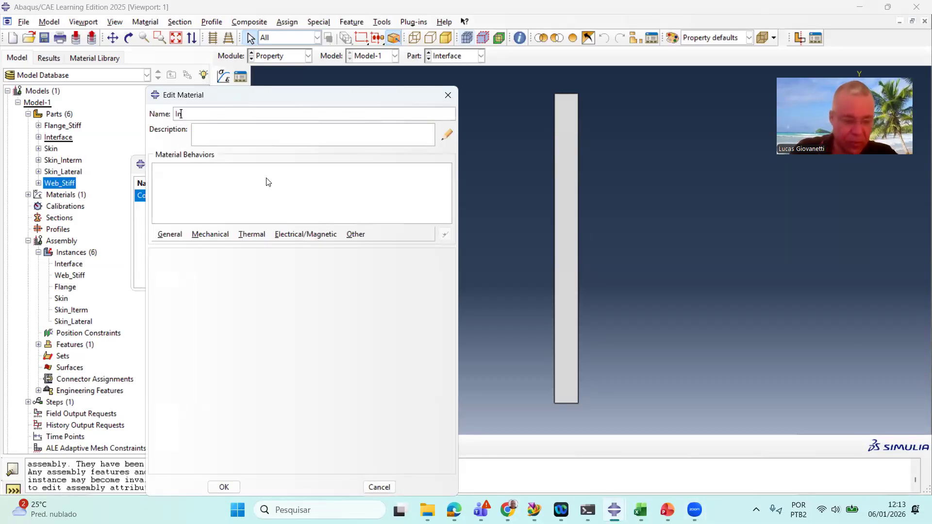
{"action": "type", "text": "terface"}
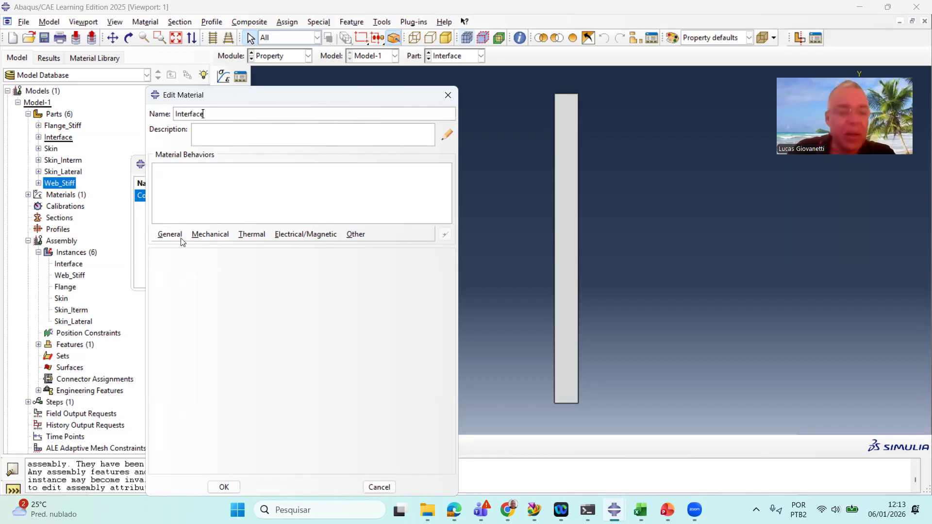
{"action": "left_click", "coordinate": [162, 236]}
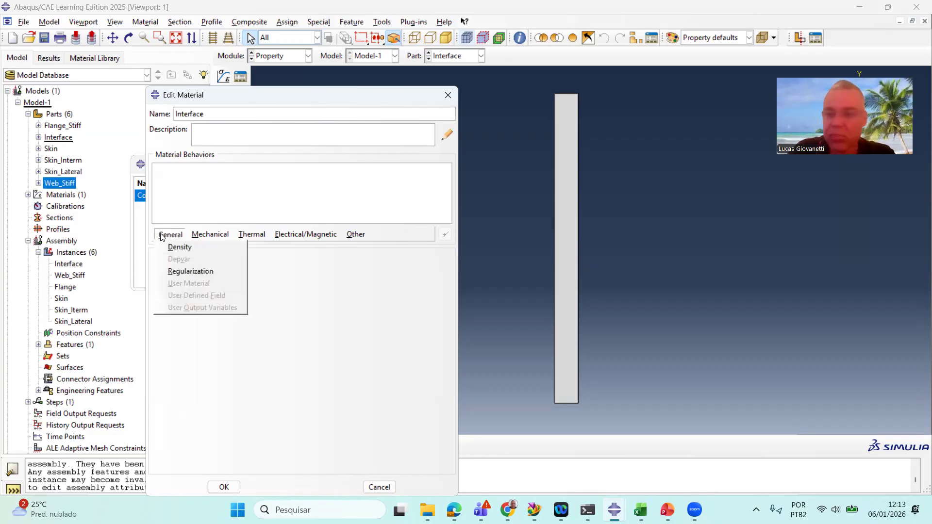
{"action": "left_click", "coordinate": [209, 249]}
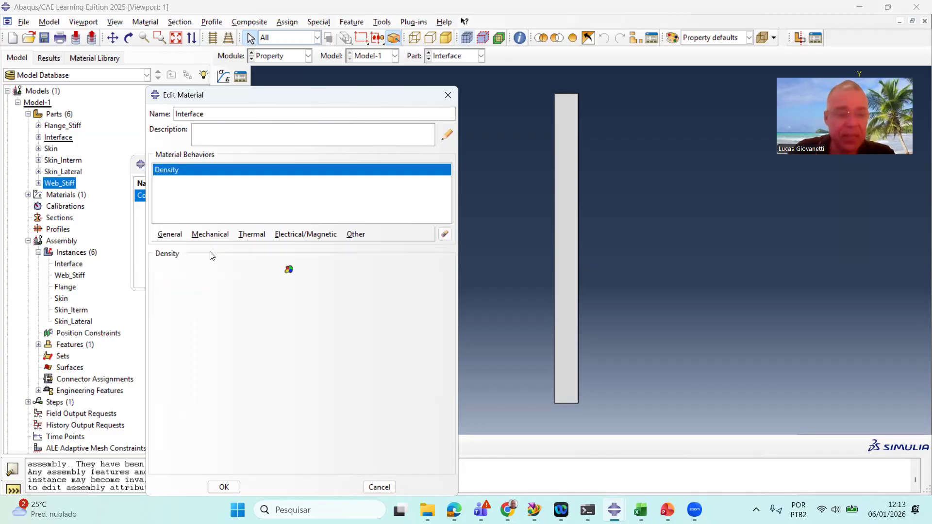
Set the Interface material's mass density to 1.2e-9
{"action": "left_click", "coordinate": [199, 354]}
{"action": "type", "text": "1,2"}
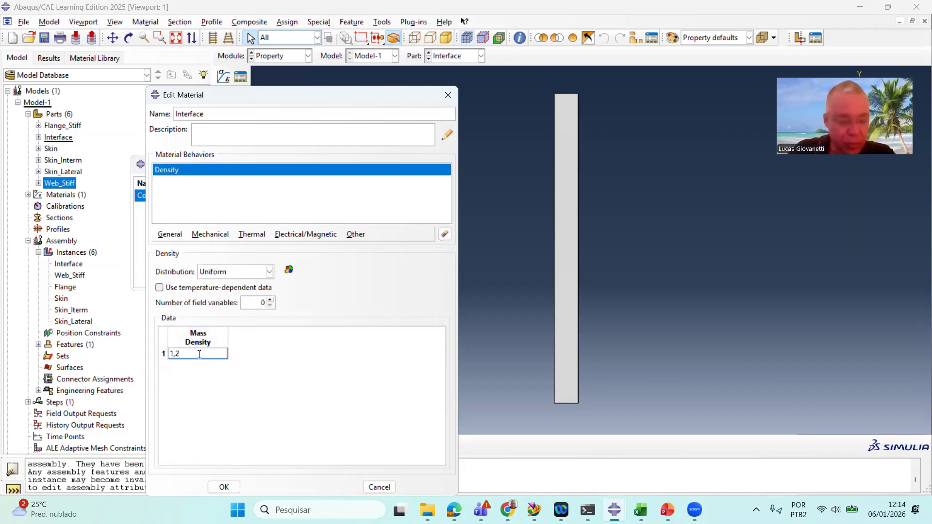
{"action": "type", "text": "e-"}
{"action": "key", "text": "BackSpace"}
{"action": "key", "text": "BackSpace"}
{"action": "key", "text": "BackSpace"}
{"action": "type", "text": ",2"}
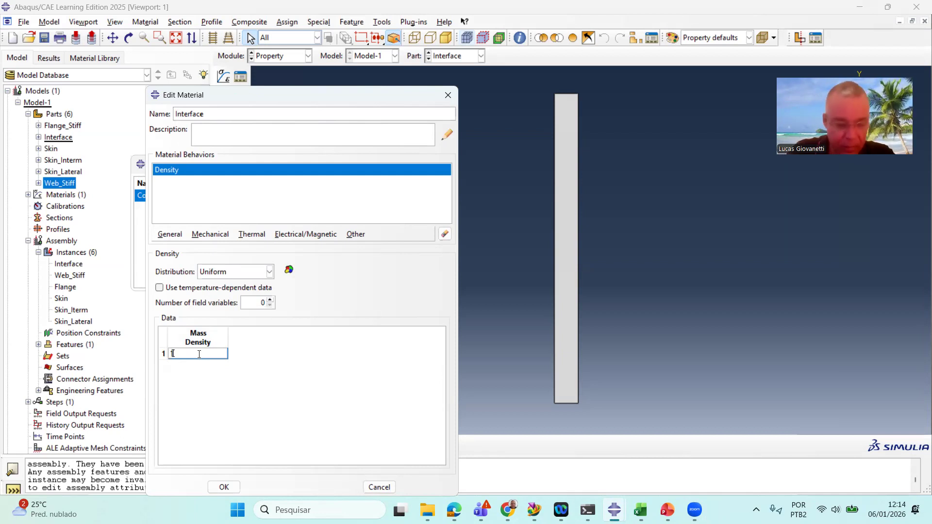
{"action": "type", "text": "e-9"}
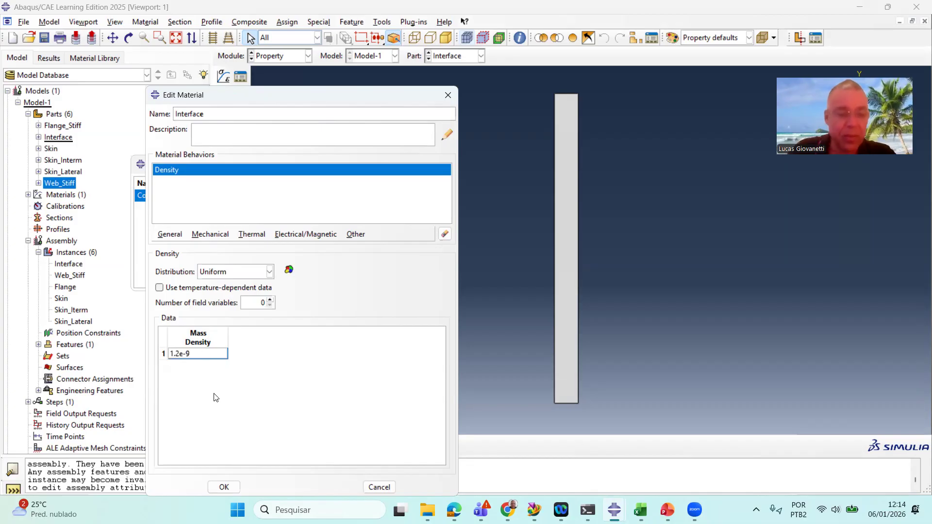
{"action": "key", "text": "Return"}
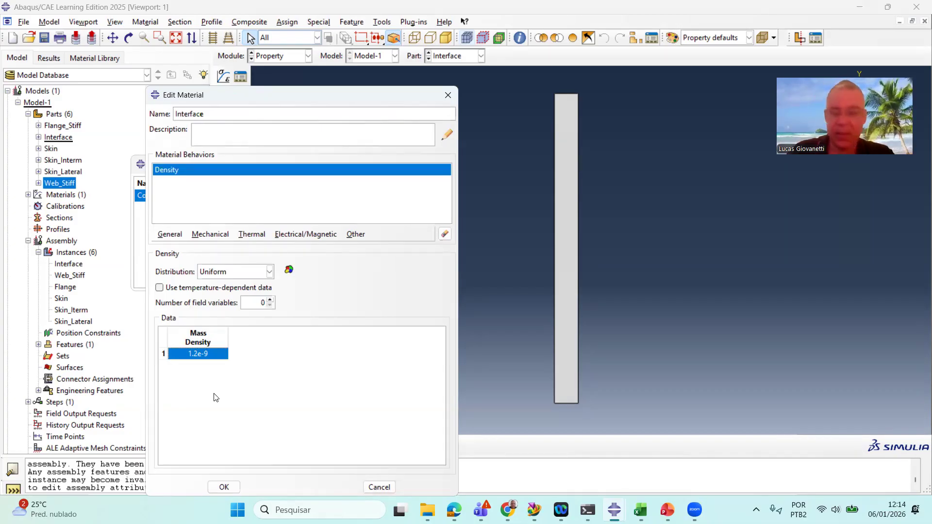
Add an isotropic Elastic behaviour with Young's modulus 2010 and Poisson's ratio 0.3, then confirm the material and close the manager
{"action": "left_click", "coordinate": [217, 236]}
{"action": "mouse_move", "coordinate": [224, 248]}
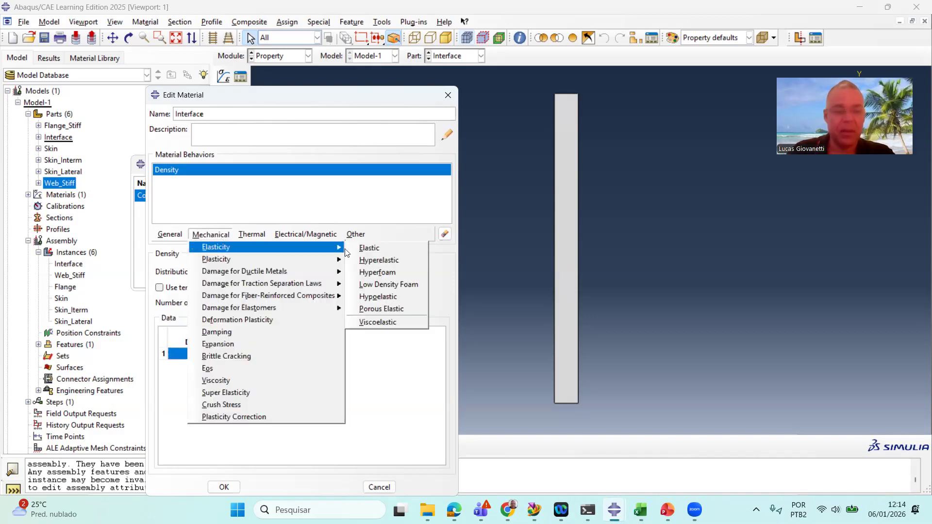
{"action": "left_click", "coordinate": [365, 249]}
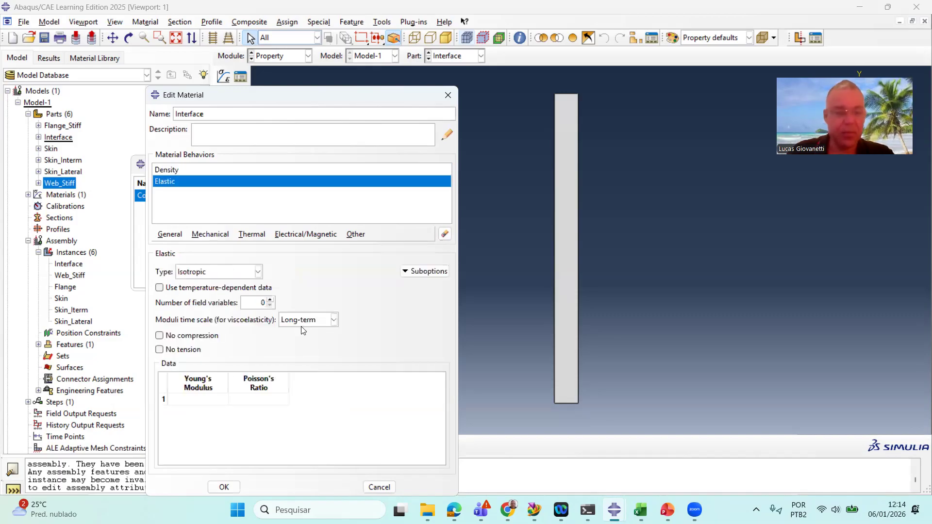
{"action": "left_click", "coordinate": [201, 398]}
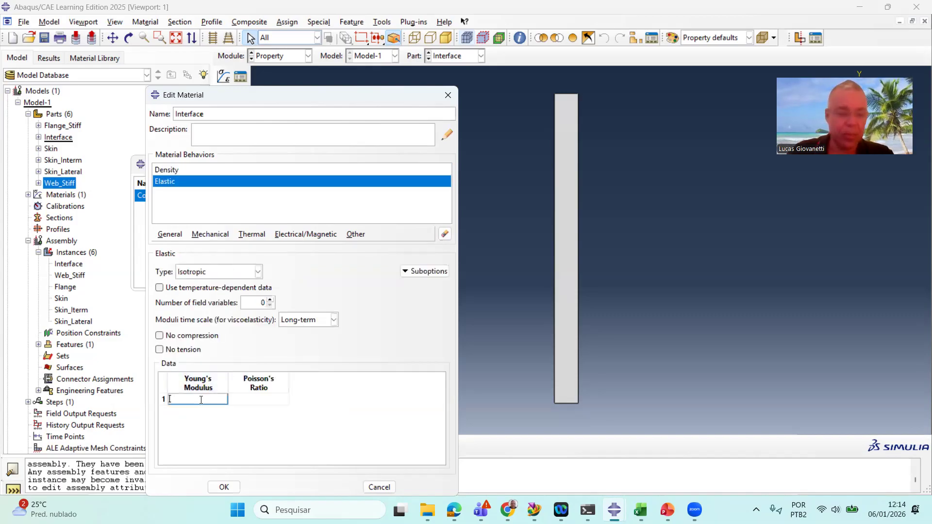
{"action": "type", "text": "2010"}
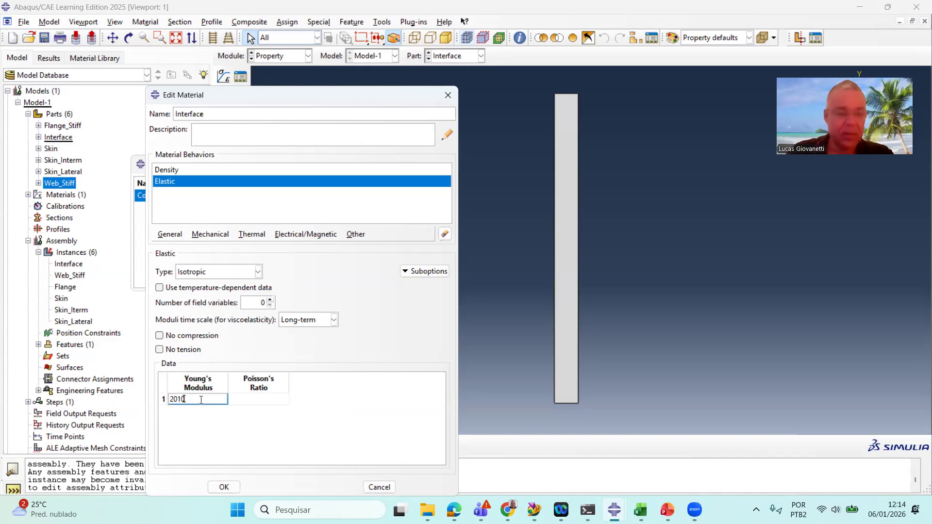
{"action": "key", "text": "Tab"}
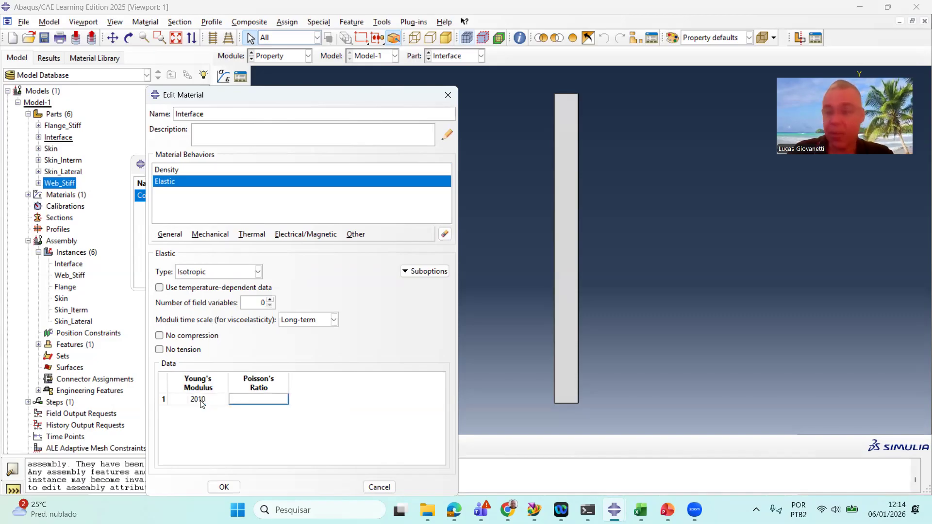
{"action": "type", "text": "0"}
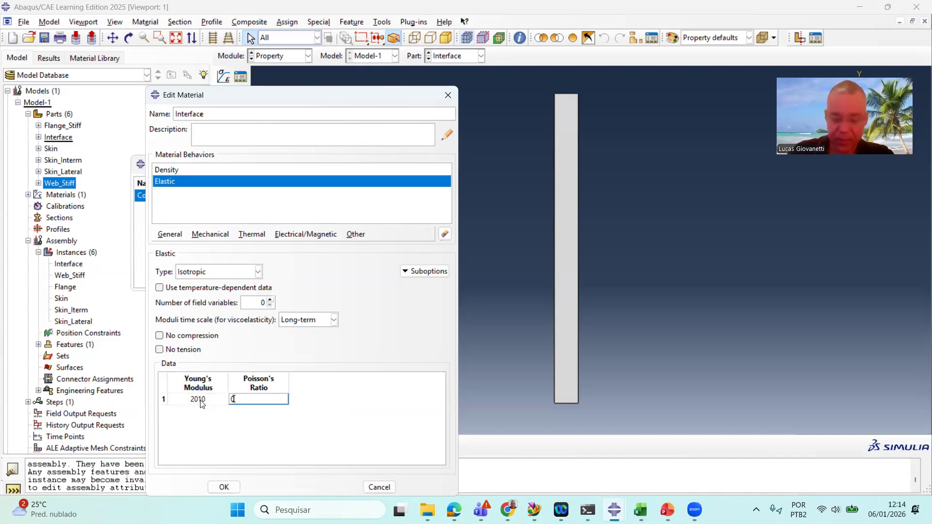
{"action": "type", "text": ".3"}
{"action": "key", "text": "Return"}
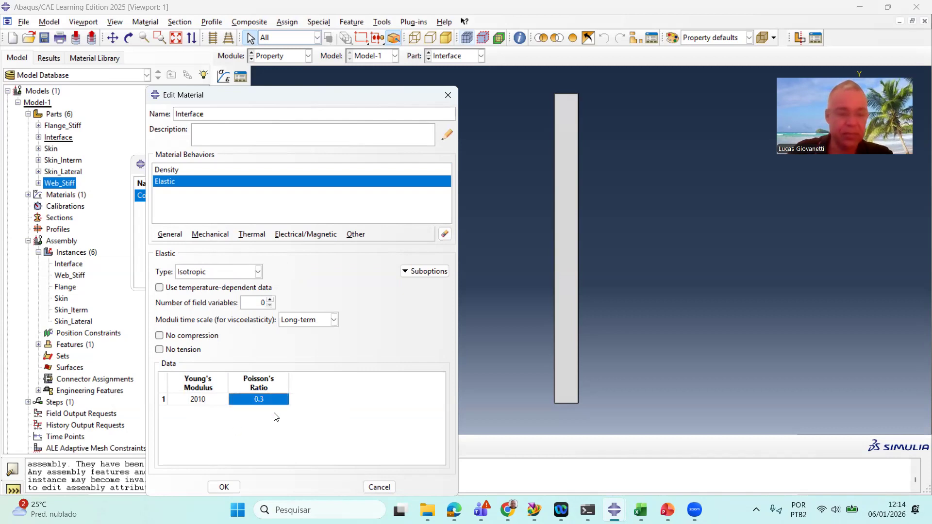
{"action": "left_click", "coordinate": [224, 486]}
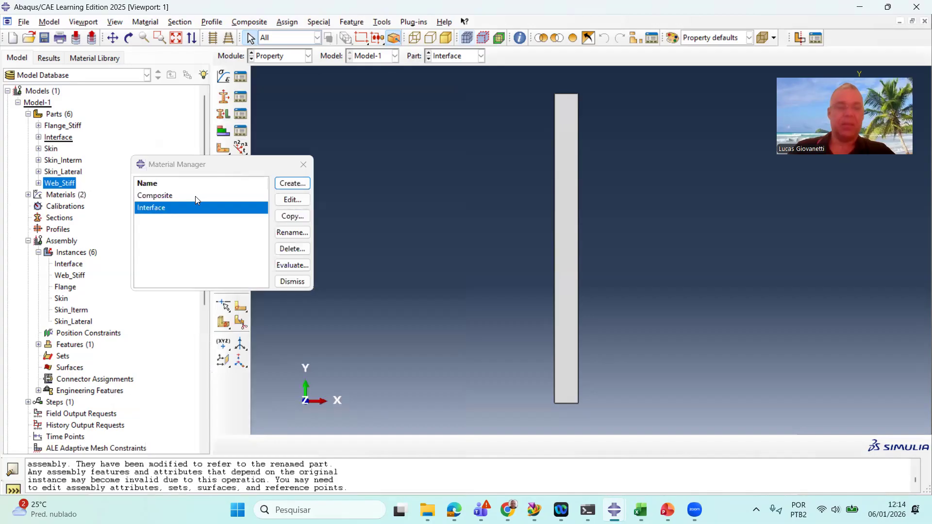
{"action": "left_click", "coordinate": [307, 164]}
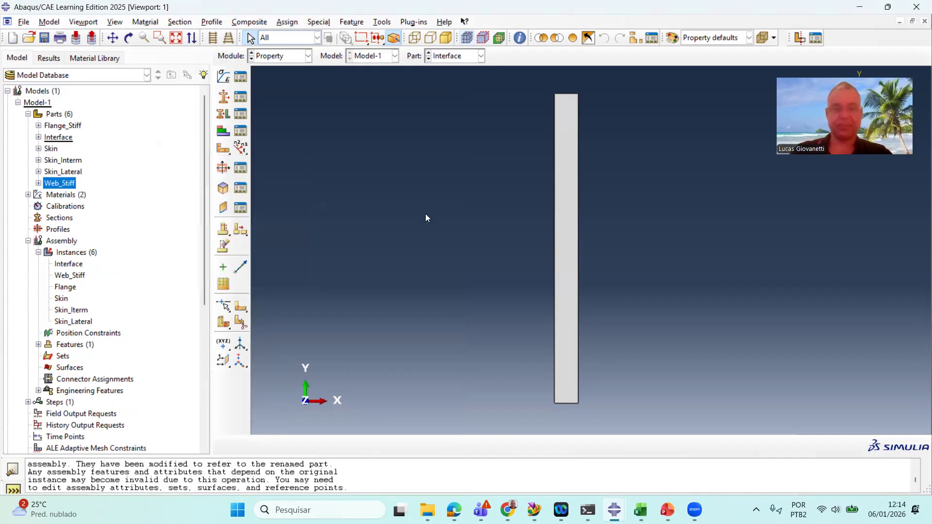
{"action": "left_click_drag", "start_coordinate": [445, 181], "coordinate": [532, 184], "text": "ctrl+alt"}
{"action": "left_click_drag", "start_coordinate": [537, 150], "coordinate": [549, 241], "text": "ctrl+alt"}
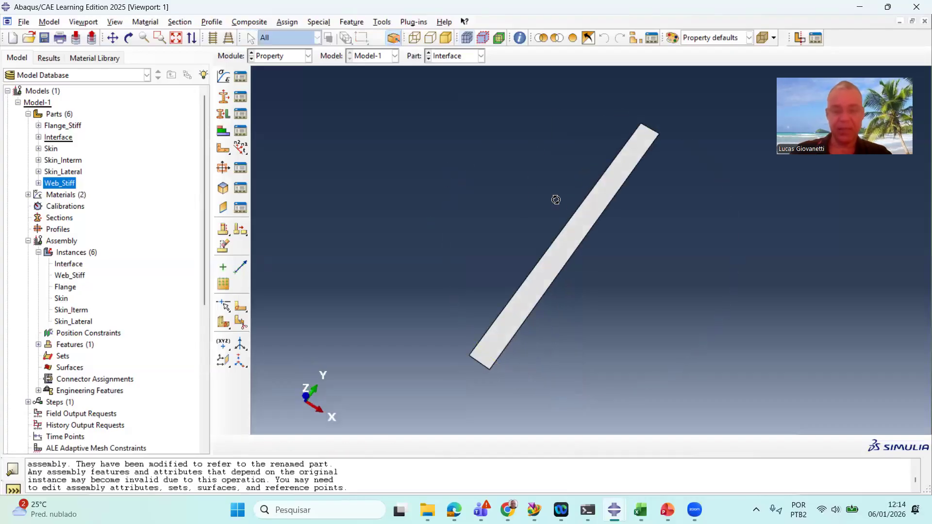
{"action": "left_click_drag", "start_coordinate": [555, 200], "coordinate": [556, 203], "text": "ctrl+alt"}
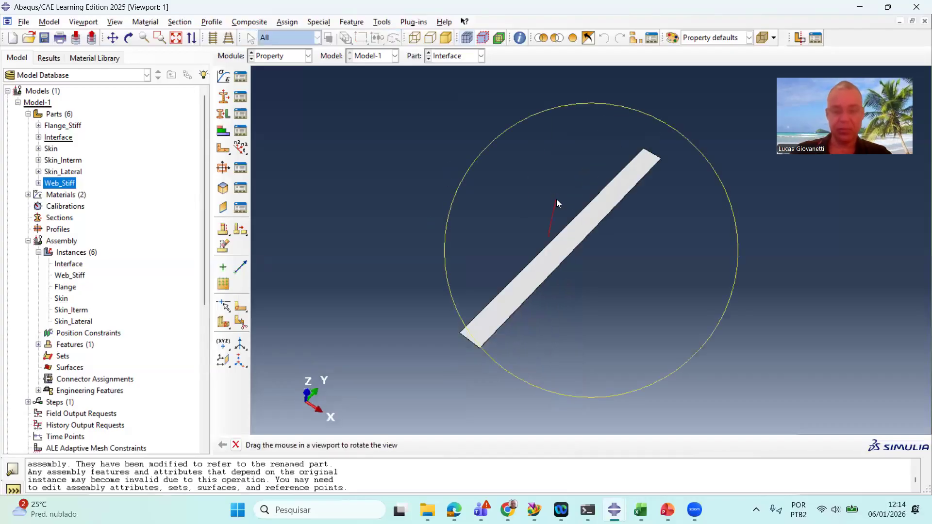
{"action": "left_click", "coordinate": [472, 60]}
{"action": "left_click", "coordinate": [462, 79]}
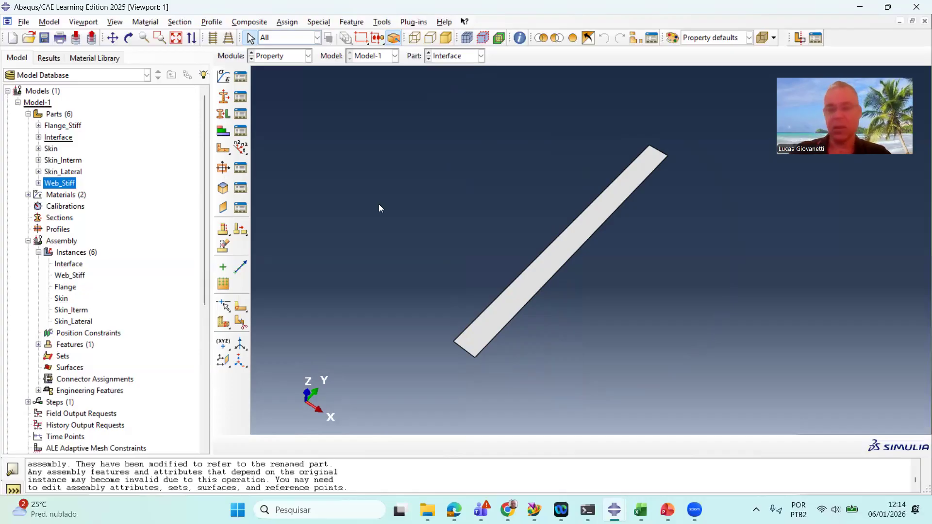
{"action": "left_click", "coordinate": [470, 56]}
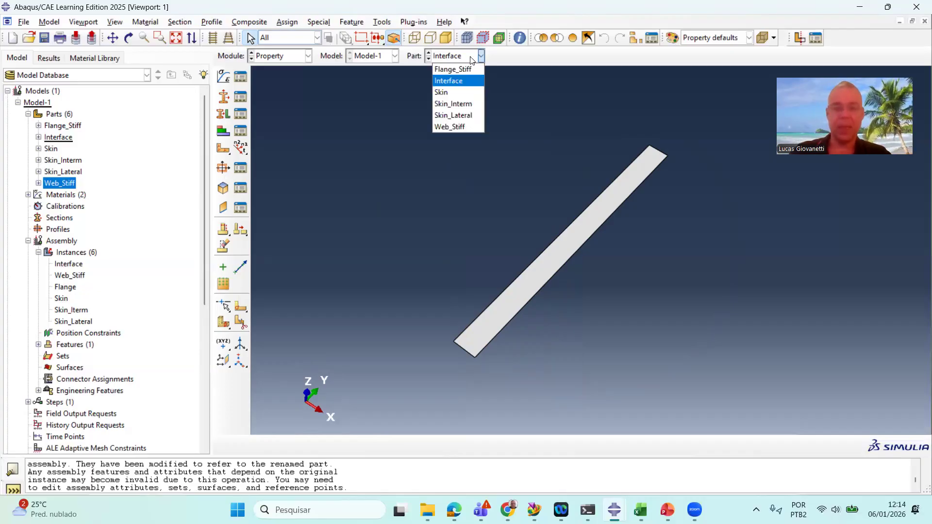
{"action": "left_click", "coordinate": [340, 87]}
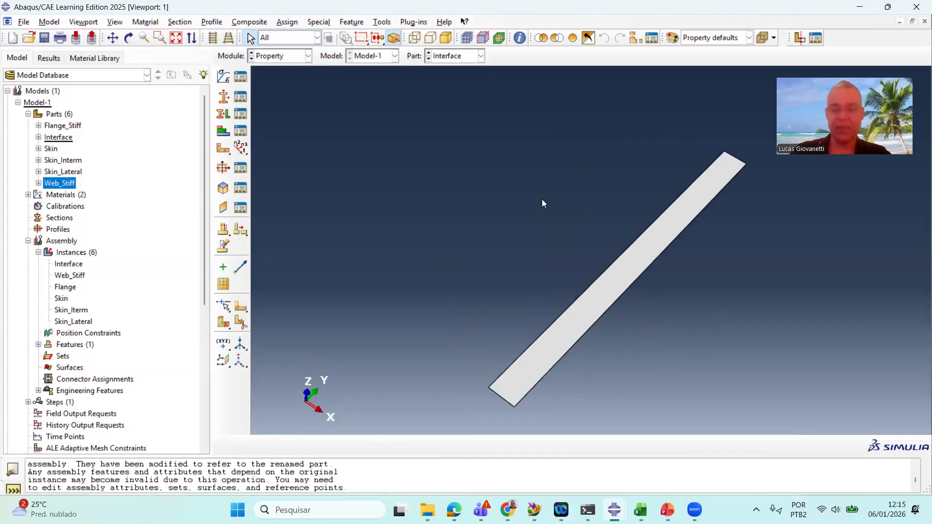
{"action": "scroll", "coordinate": [652, 308], "scroll_direction": "up", "scroll_amount": 1}
{"action": "scroll", "coordinate": [667, 308], "scroll_direction": "down", "scroll_amount": 1}
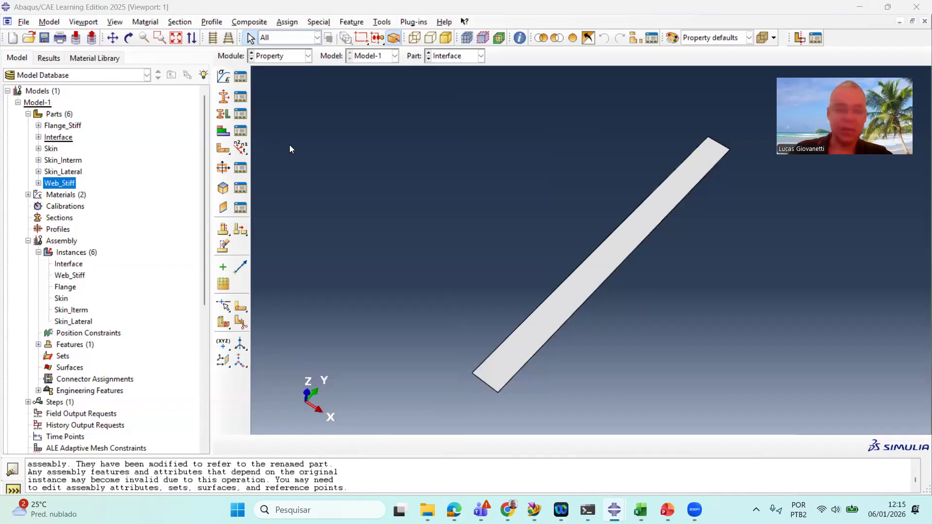
Create a solid homogeneous section named Interface that uses the Interface material
{"action": "type", "text": "Intef"}
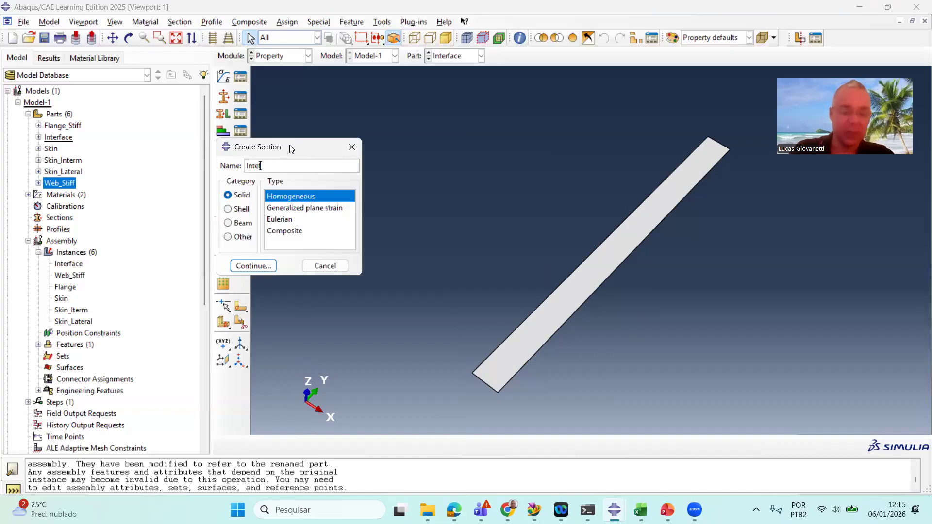
{"action": "key", "text": "BackSpace"}
{"action": "type", "text": "rfa"}
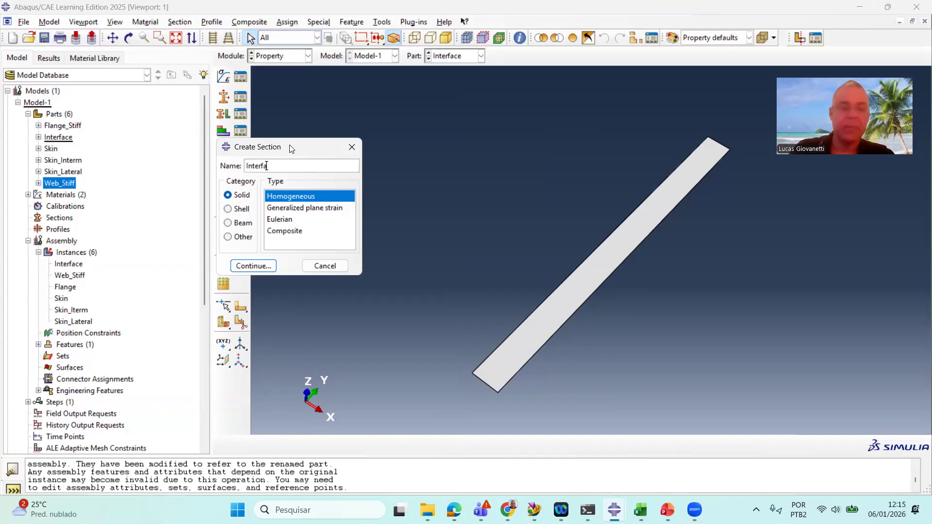
{"action": "type", "text": "ce"}
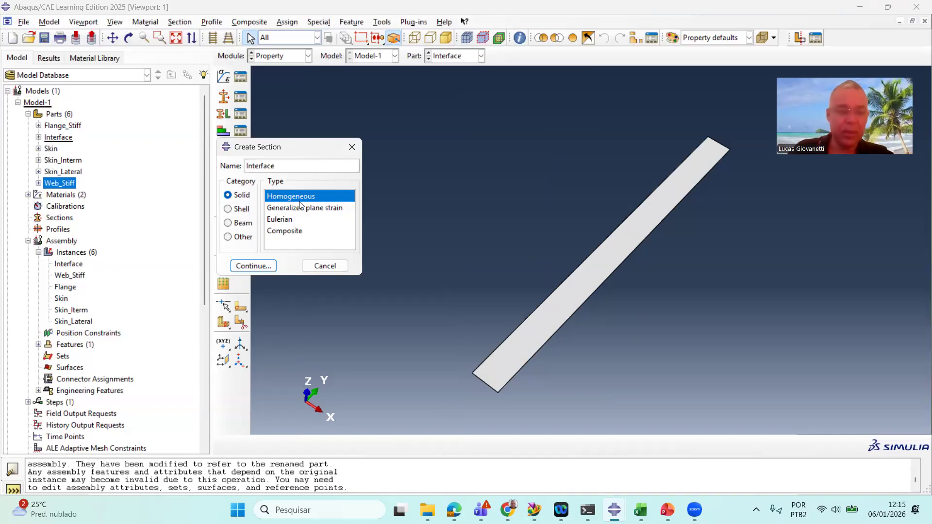
{"action": "left_click", "coordinate": [253, 266]}
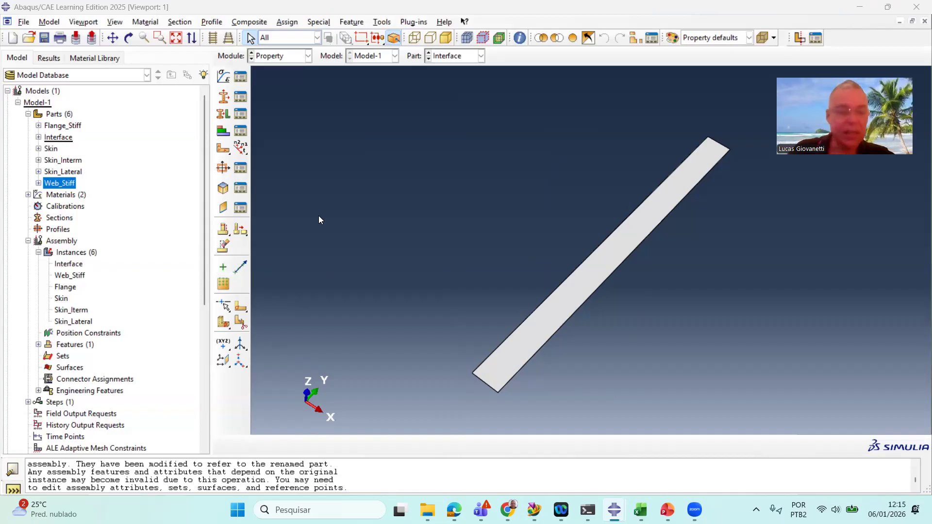
{"action": "left_click", "coordinate": [313, 264]}
{"action": "left_click", "coordinate": [262, 290]}
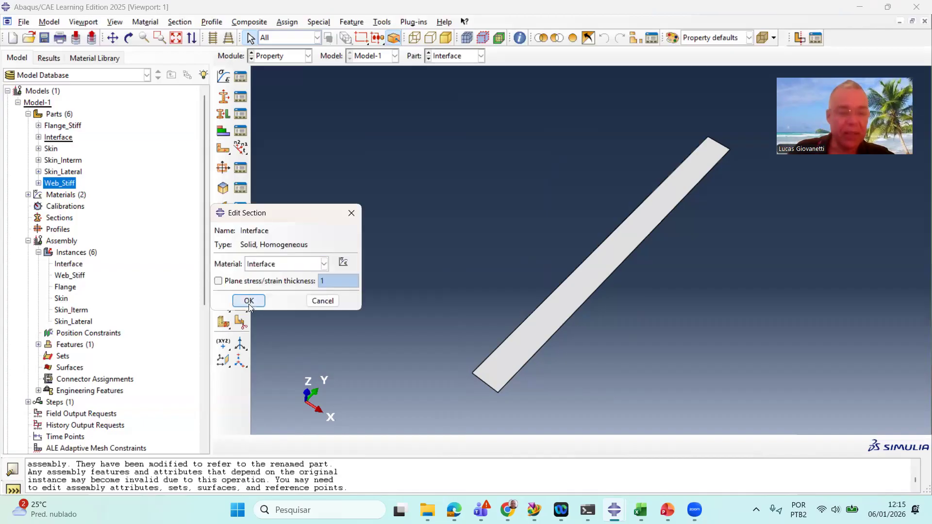
{"action": "key", "text": "Return"}
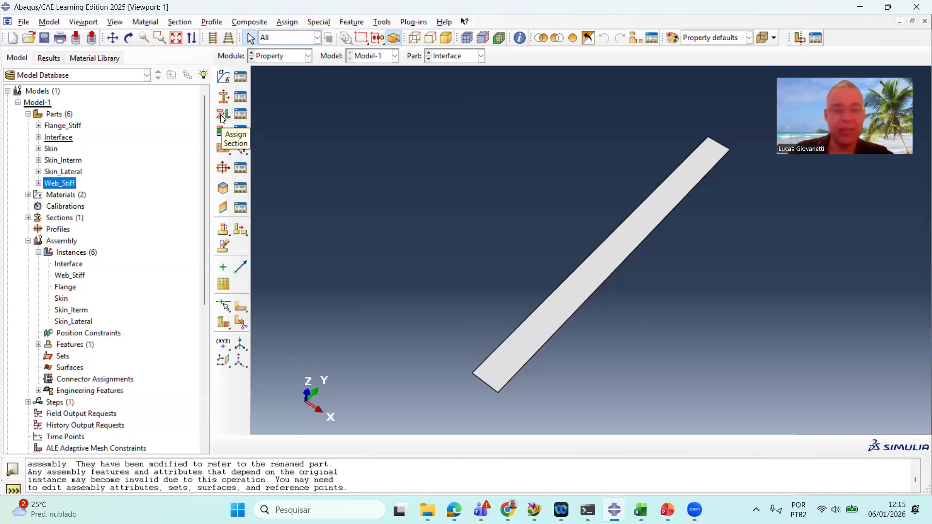
Assign the Interface section to the whole Interface part
{"action": "left_click", "coordinate": [464, 57]}
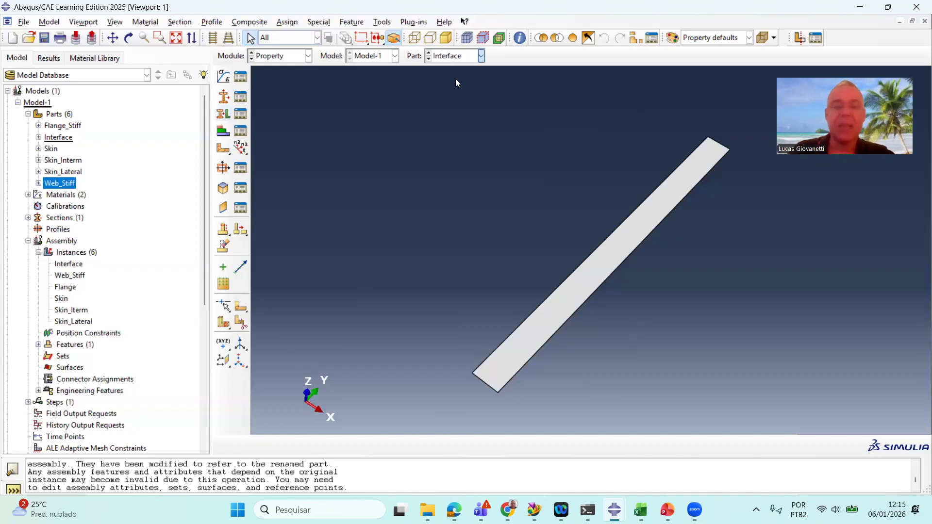
{"action": "left_click", "coordinate": [456, 81]}
{"action": "left_click", "coordinate": [230, 115]}
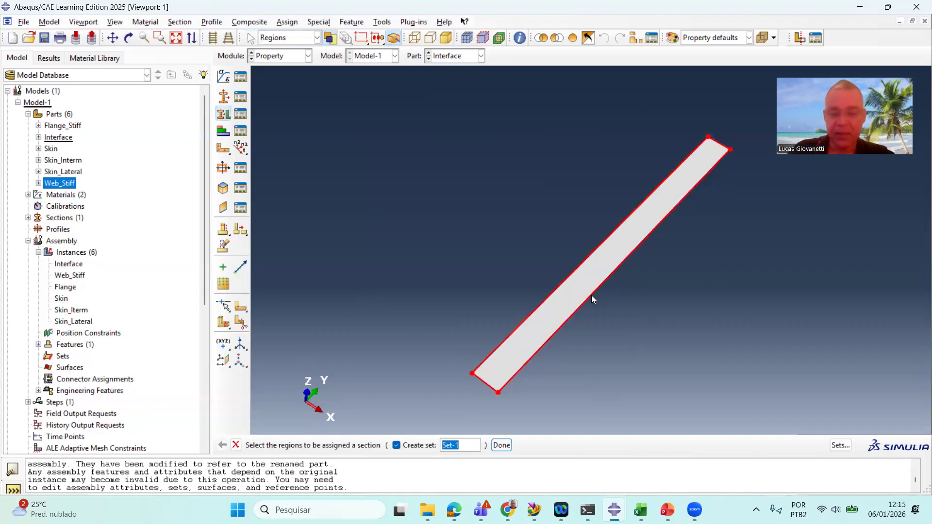
{"action": "left_click", "coordinate": [570, 306]}
{"action": "left_click", "coordinate": [502, 445]}
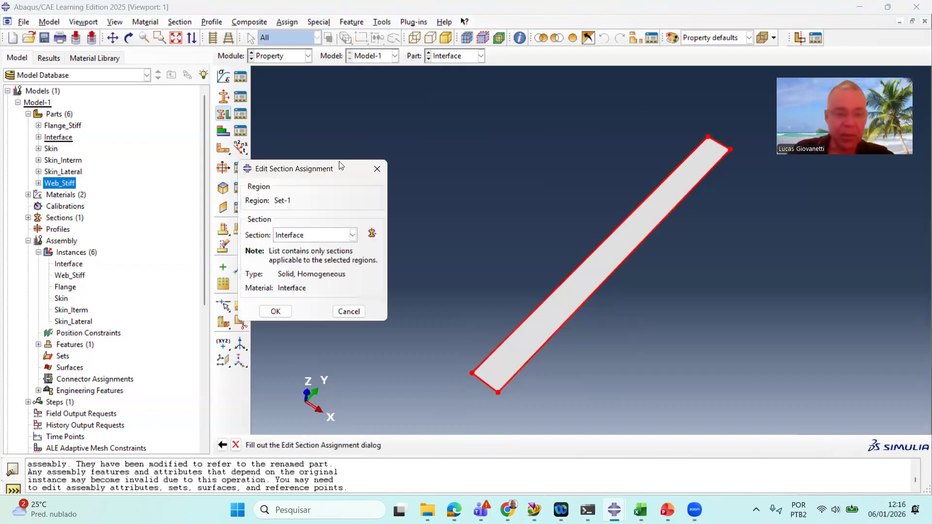
{"action": "left_click", "coordinate": [331, 234]}
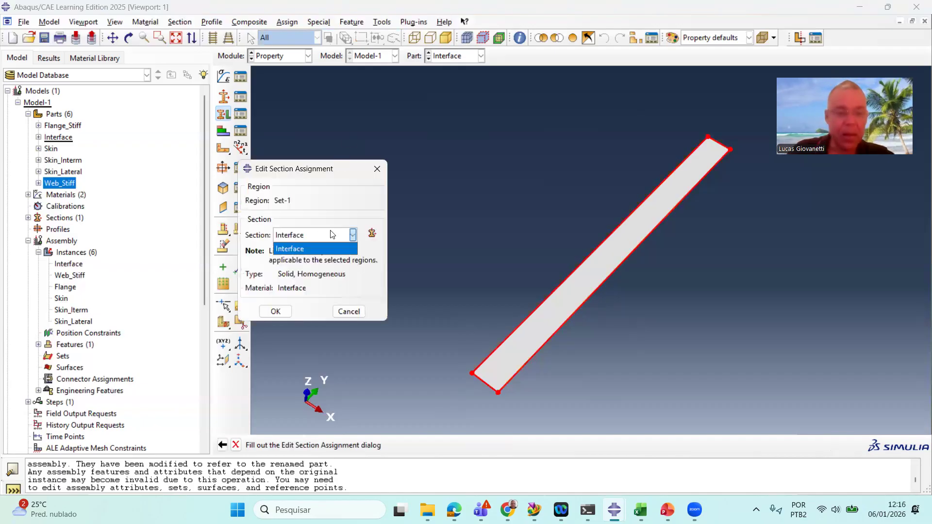
{"action": "left_click", "coordinate": [312, 248]}
{"action": "left_click", "coordinate": [276, 311]}
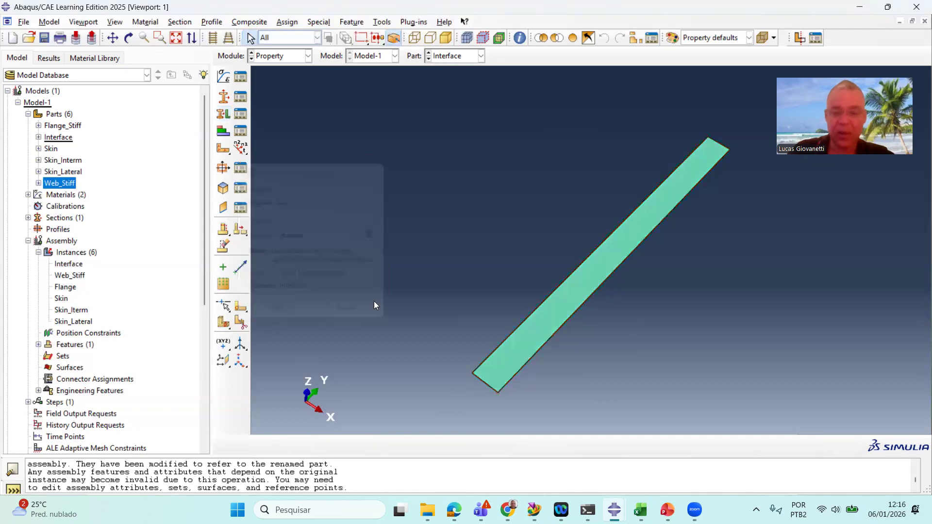
Save the model and switch the displayed part to Skin
{"action": "left_click_drag", "start_coordinate": [496, 252], "coordinate": [656, 213], "text": "ctrl+alt"}
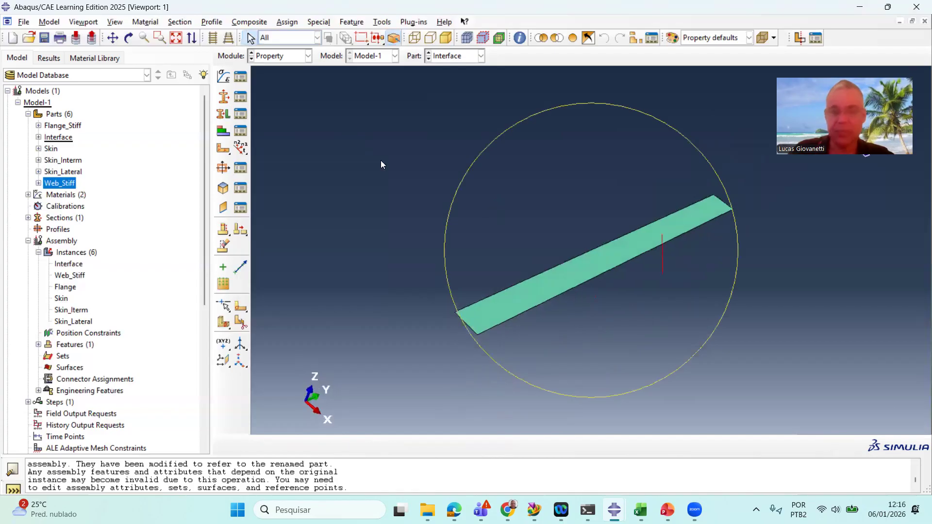
{"action": "left_click", "coordinate": [45, 39]}
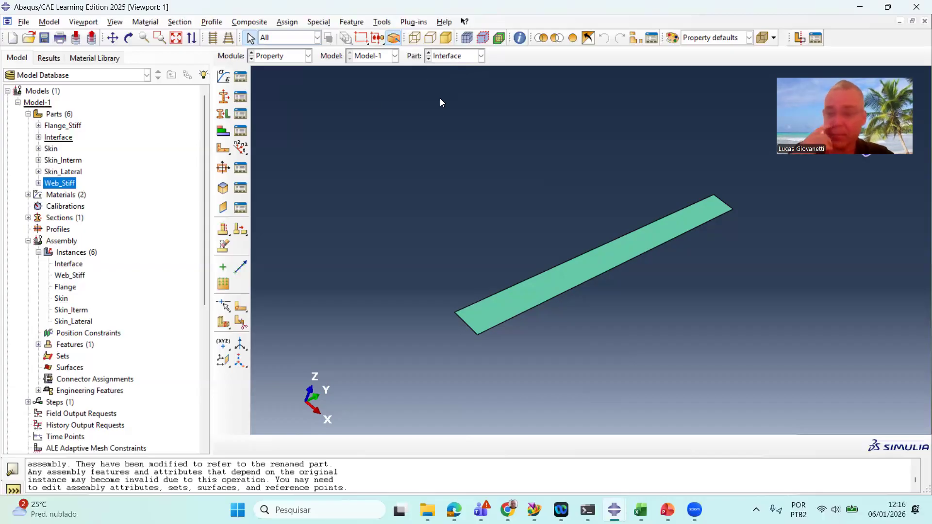
{"action": "left_click", "coordinate": [456, 56]}
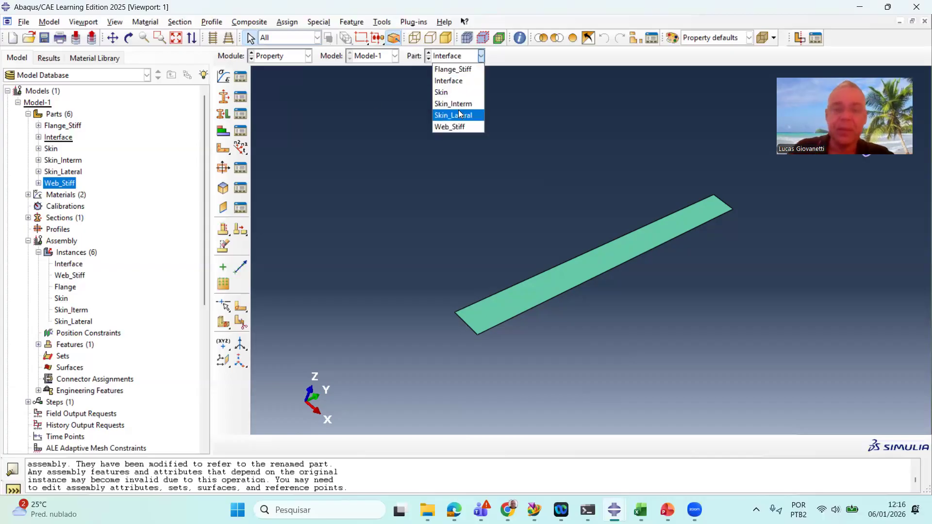
{"action": "left_click", "coordinate": [463, 94]}
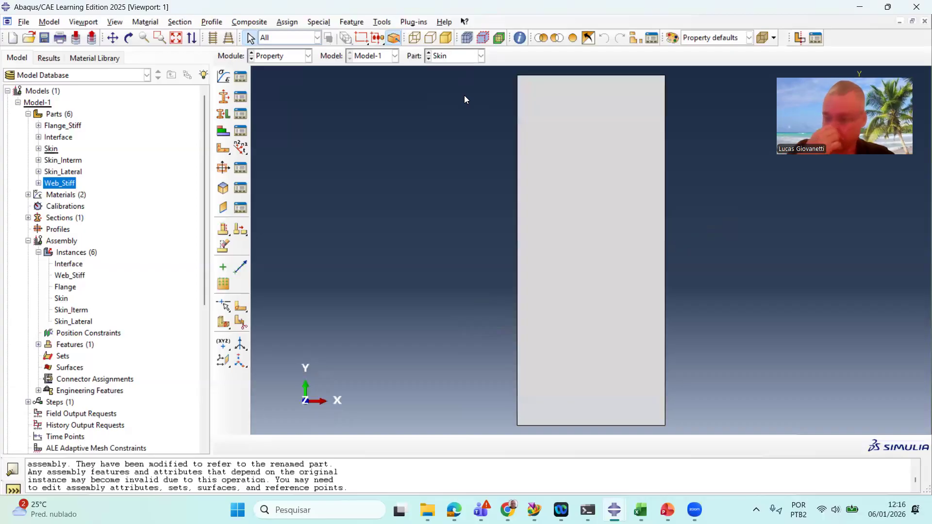
Create a shell composite section named Skin and open its layup editor
{"action": "left_click", "coordinate": [224, 97]}
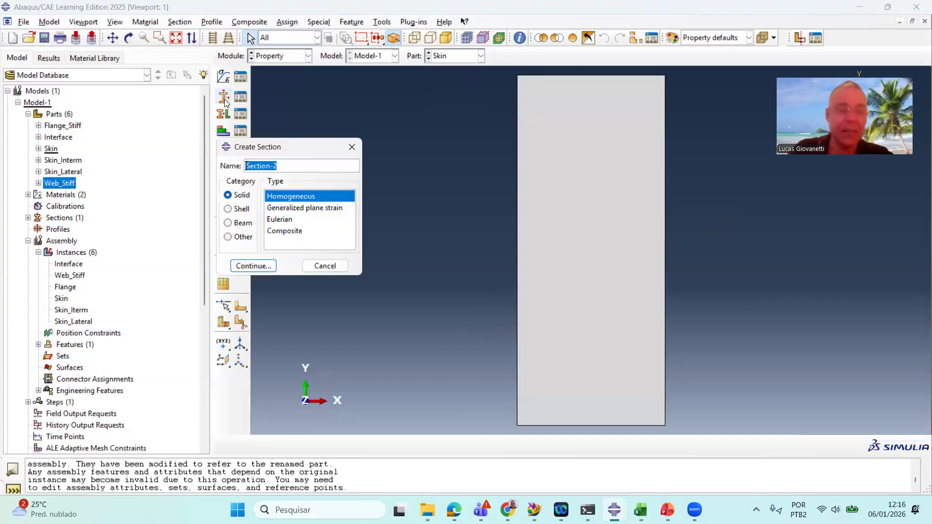
{"action": "type", "text": "Skin"}
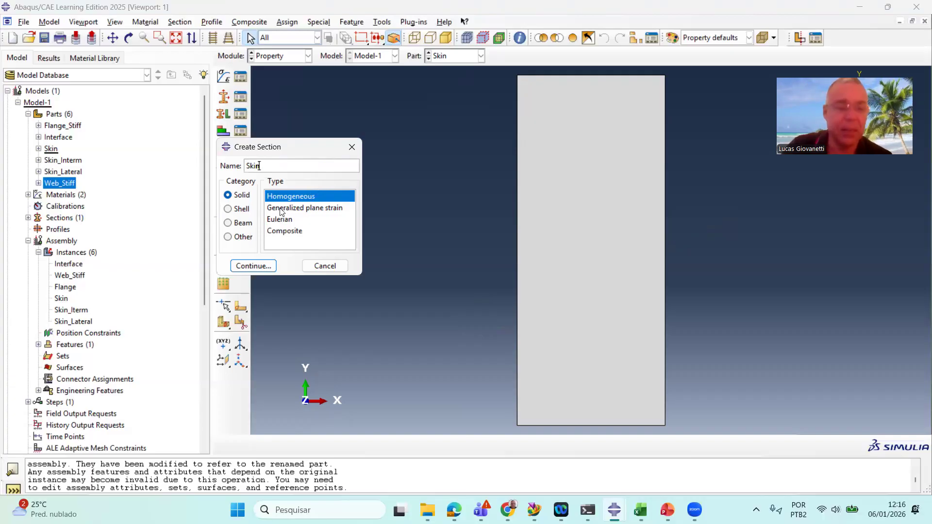
{"action": "left_click", "coordinate": [241, 209]}
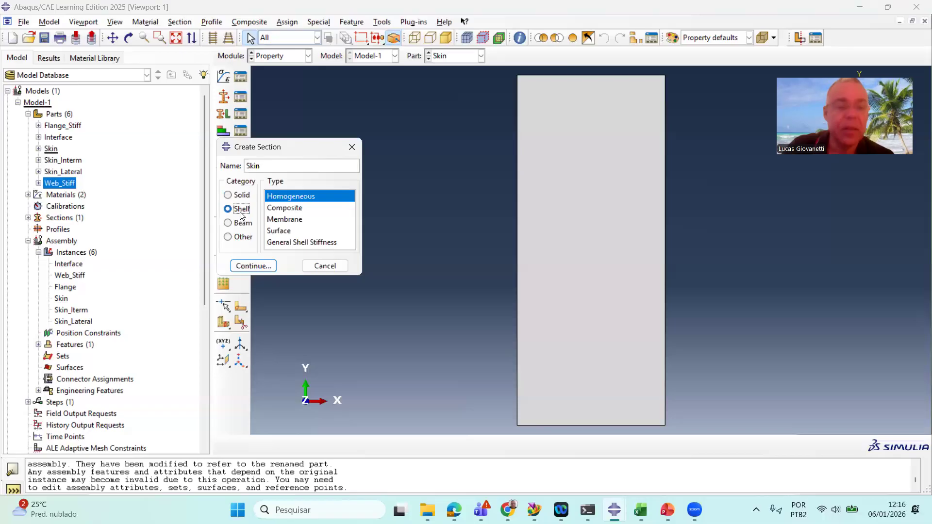
{"action": "left_click", "coordinate": [283, 208]}
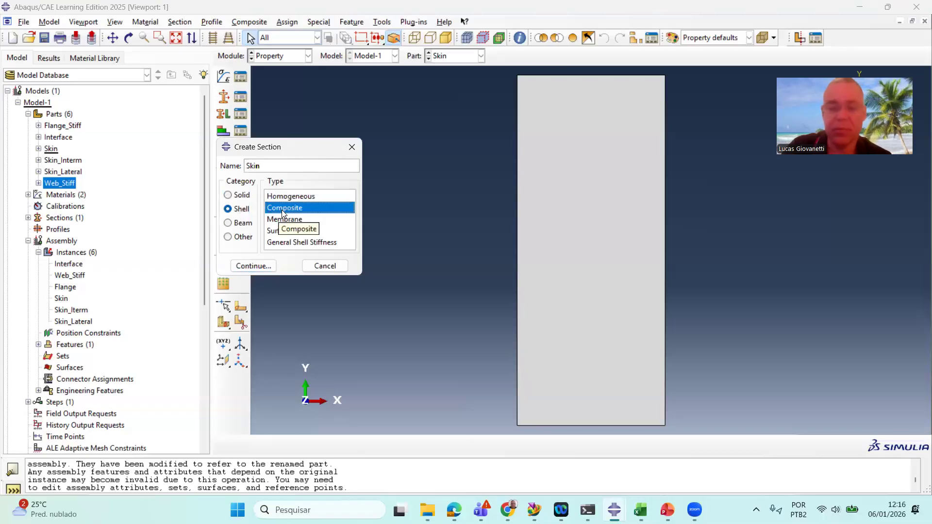
{"action": "left_click", "coordinate": [253, 265]}
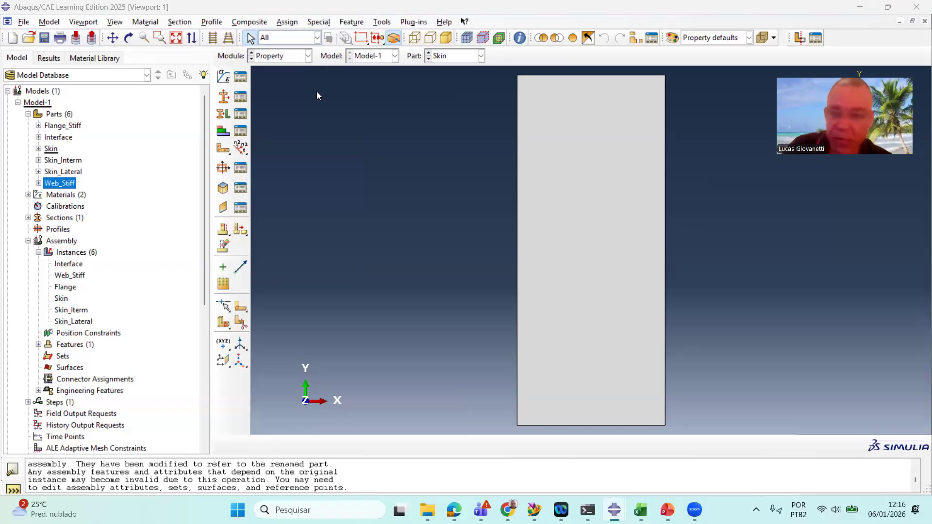
{"action": "left_click_drag", "start_coordinate": [312, 91], "coordinate": [282, 88]}
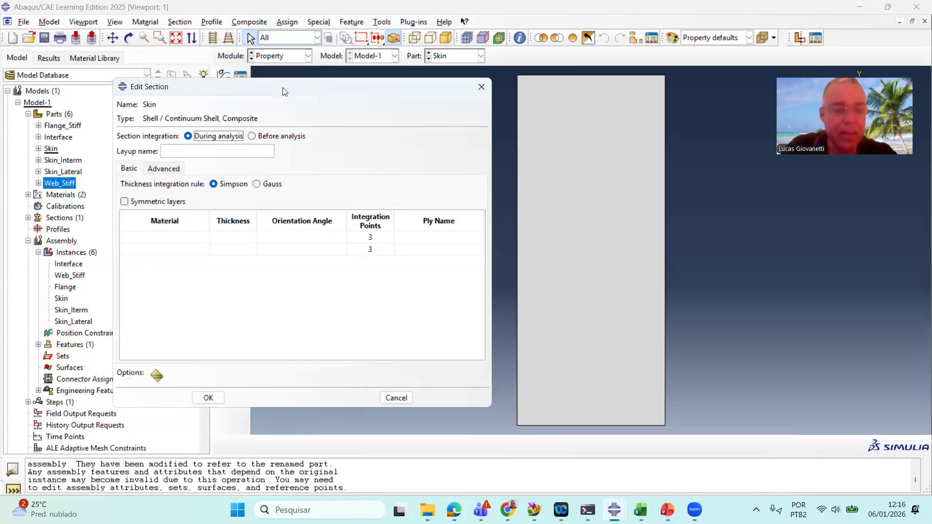
Insert additional ply rows in the layup table to make six plies
{"action": "right_click", "coordinate": [179, 239]}
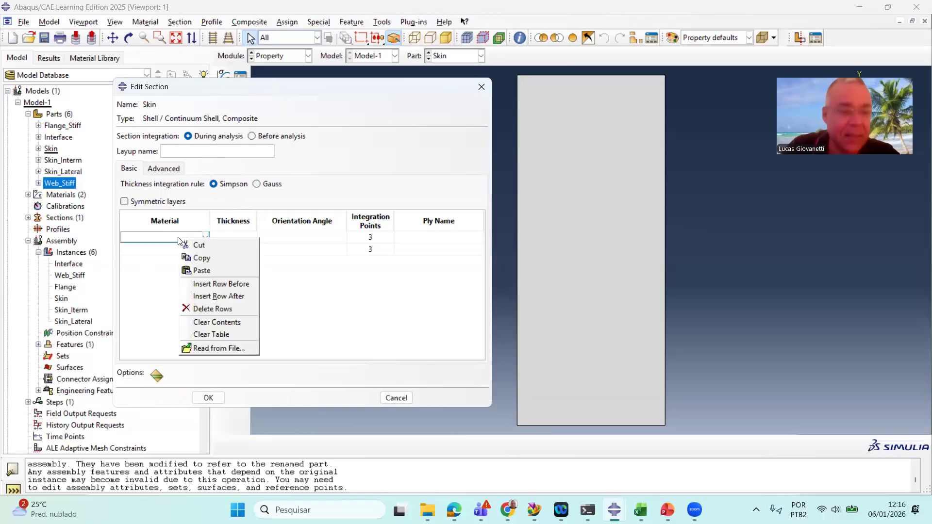
{"action": "left_click", "coordinate": [239, 300]}
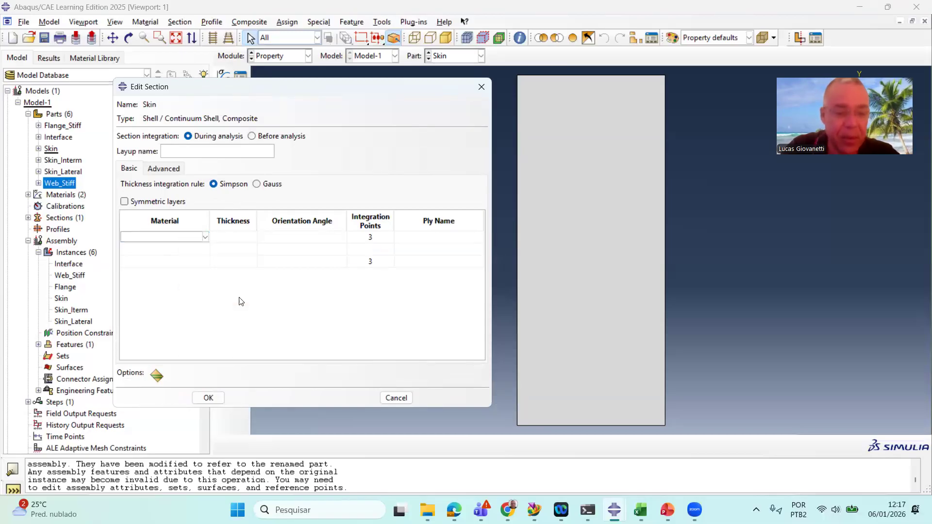
{"action": "right_click", "coordinate": [192, 251]}
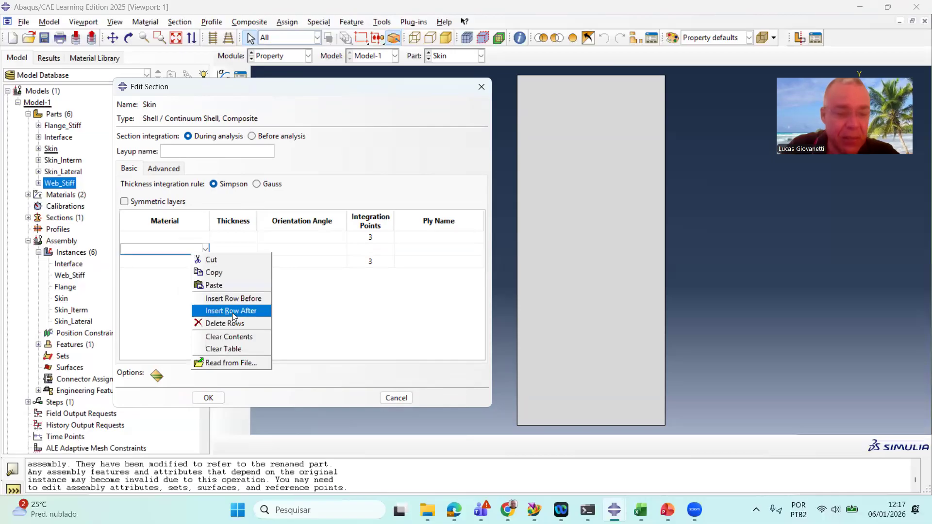
{"action": "left_click", "coordinate": [233, 310]}
{"action": "left_click", "coordinate": [187, 262]}
{"action": "right_click", "coordinate": [185, 262]}
{"action": "left_click", "coordinate": [227, 320]}
{"action": "left_click", "coordinate": [241, 285]}
{"action": "right_click", "coordinate": [241, 285]}
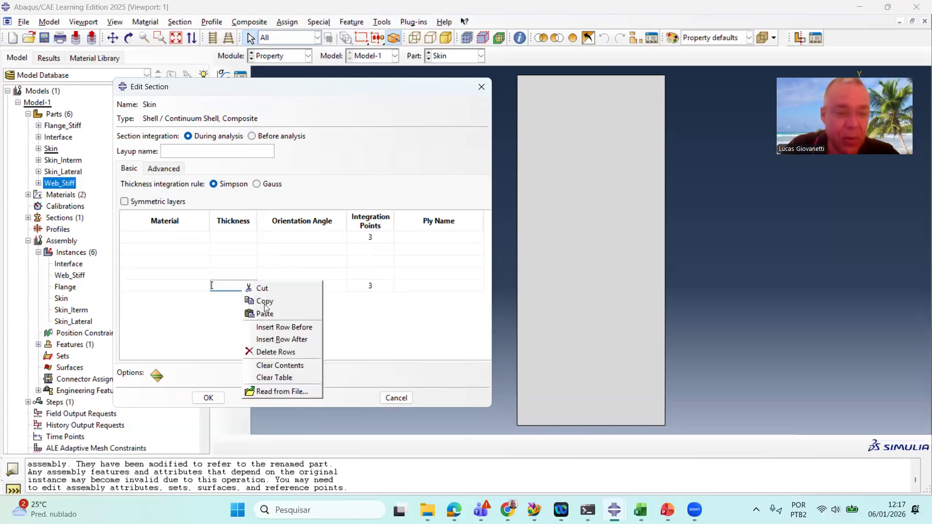
{"action": "left_click", "coordinate": [288, 340]}
Set the material of the first five plies to Composite
{"action": "left_click", "coordinate": [180, 232]}
{"action": "left_click", "coordinate": [179, 234]}
{"action": "left_click", "coordinate": [180, 236]}
{"action": "left_click", "coordinate": [184, 249]}
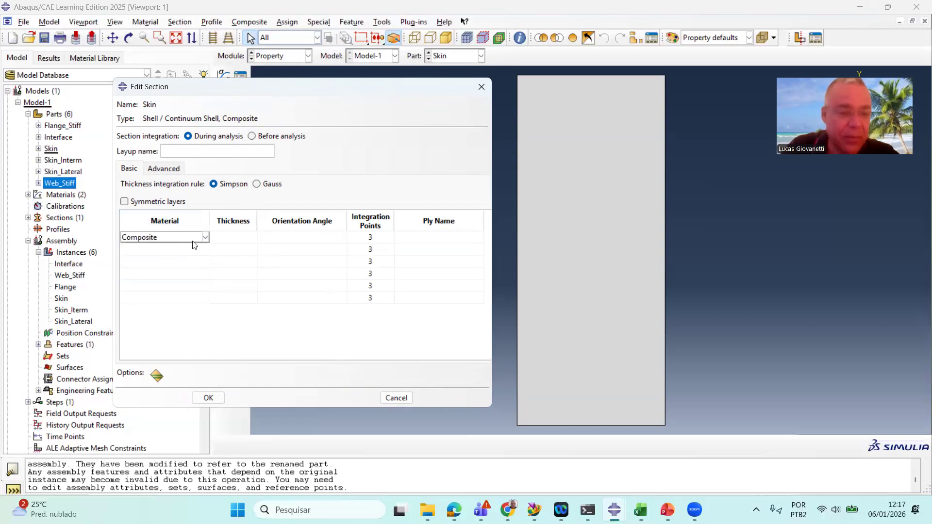
{"action": "left_click", "coordinate": [188, 222]}
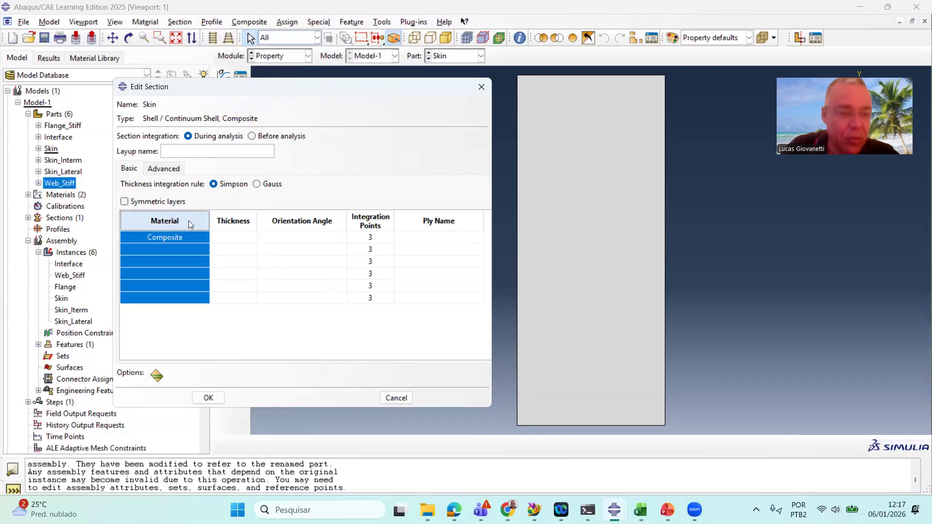
{"action": "left_click", "coordinate": [186, 250]}
{"action": "left_click", "coordinate": [175, 260]}
{"action": "left_click", "coordinate": [176, 262]}
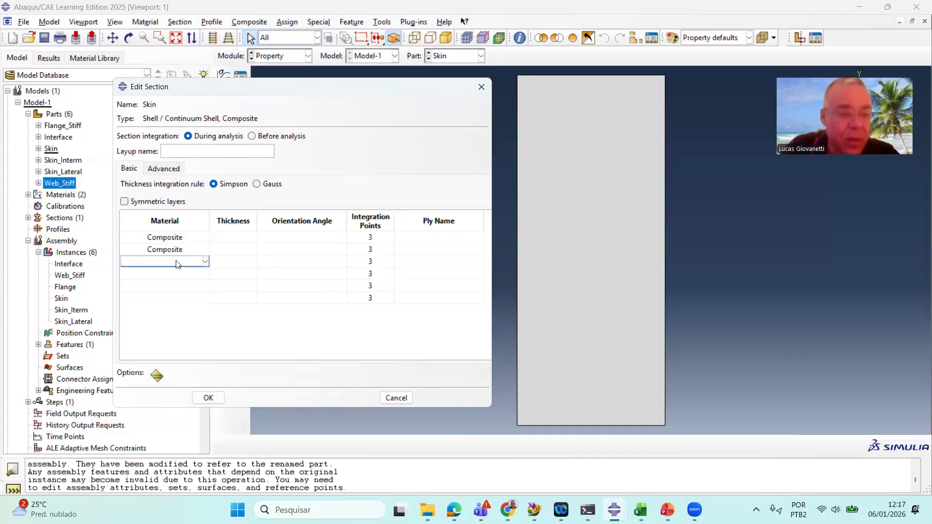
{"action": "left_click", "coordinate": [176, 261]}
{"action": "left_click", "coordinate": [180, 272]}
{"action": "left_click", "coordinate": [177, 272]}
{"action": "left_click", "coordinate": [175, 274]}
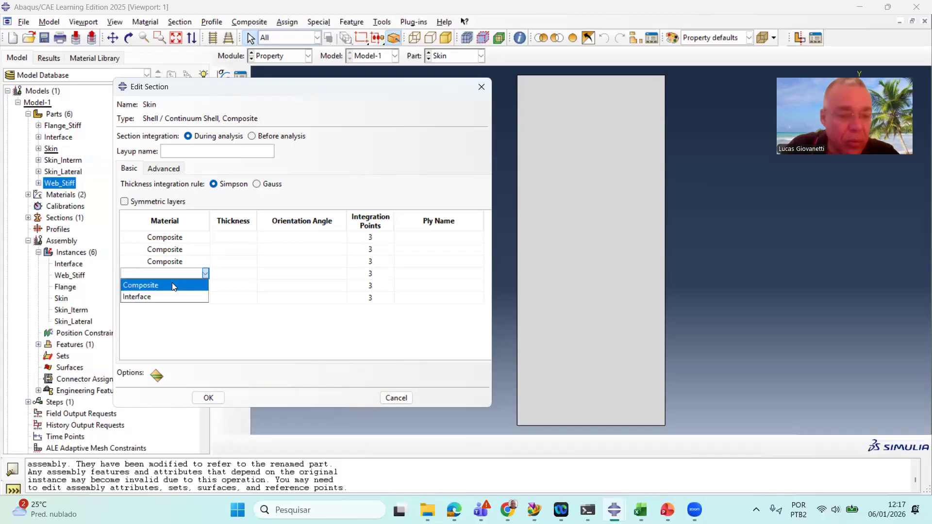
{"action": "left_click", "coordinate": [173, 285]}
{"action": "left_click", "coordinate": [172, 288]}
{"action": "left_click", "coordinate": [173, 286]}
{"action": "left_click", "coordinate": [165, 305]}
{"action": "left_click", "coordinate": [174, 286]}
{"action": "left_click", "coordinate": [166, 291]}
{"action": "left_click", "coordinate": [166, 293]}
{"action": "left_click", "coordinate": [170, 288]}
{"action": "left_click", "coordinate": [166, 289]}
{"action": "left_click", "coordinate": [165, 294]}
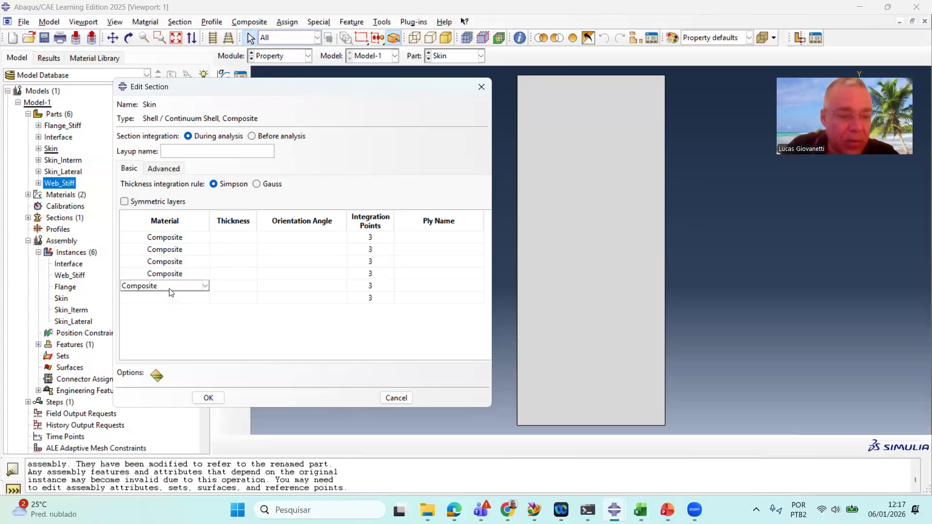
Insert two more ply rows to make eight plies in the Skin layup
{"action": "left_click", "coordinate": [199, 237]}
{"action": "key", "text": "Down"}
{"action": "key", "text": "Down"}
{"action": "key", "text": "Down"}
{"action": "key", "text": "Down"}
{"action": "key", "text": "Down"}
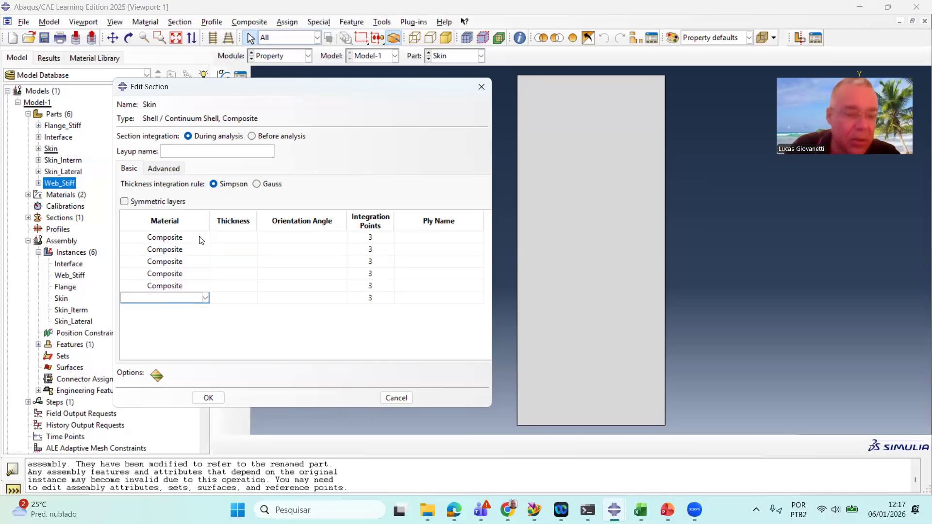
{"action": "left_click", "coordinate": [240, 289]}
{"action": "right_click", "coordinate": [240, 292]}
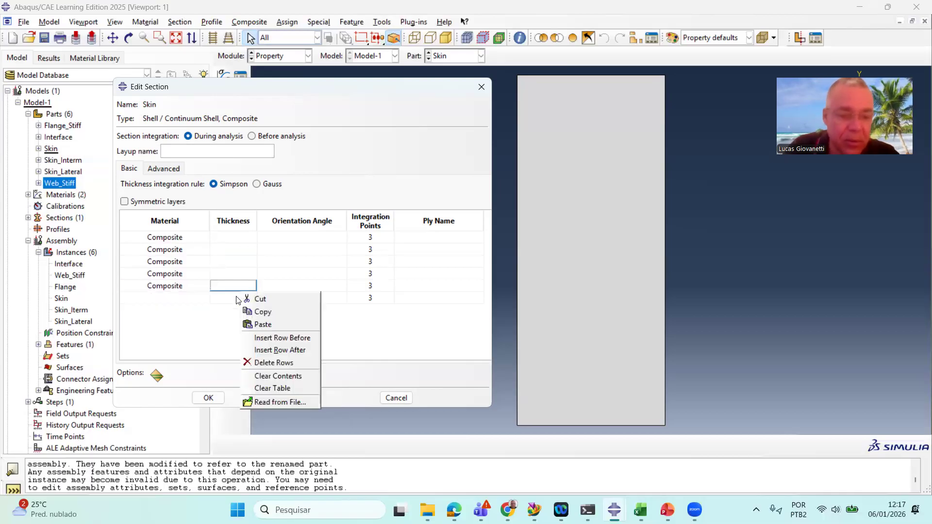
{"action": "left_click", "coordinate": [280, 350]}
{"action": "left_click", "coordinate": [233, 298]}
{"action": "right_click", "coordinate": [233, 302]}
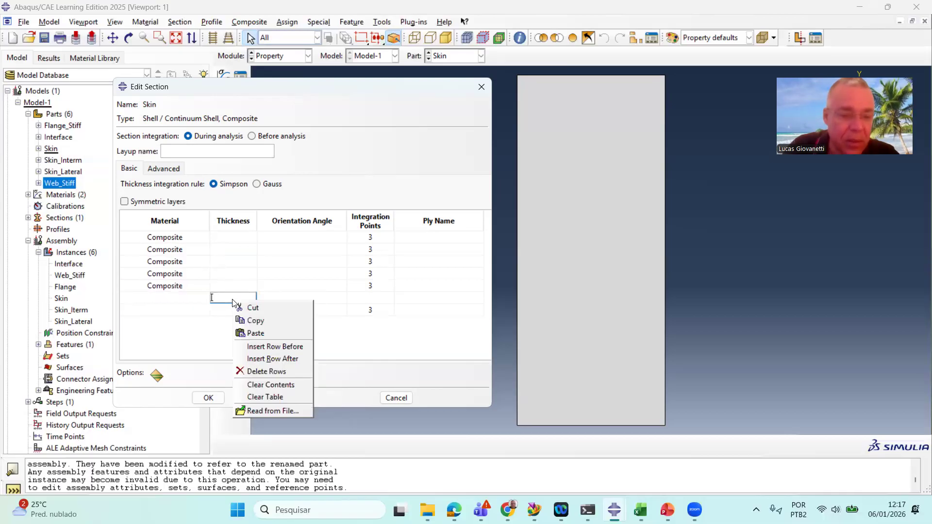
{"action": "left_click", "coordinate": [272, 359]}
Set the material of the remaining plies to Composite
{"action": "left_click", "coordinate": [194, 299]}
{"action": "left_click", "coordinate": [194, 300]}
{"action": "left_click", "coordinate": [184, 309]}
{"action": "left_click", "coordinate": [186, 311]}
{"action": "left_click", "coordinate": [186, 310]}
{"action": "left_click", "coordinate": [182, 332]}
{"action": "left_click", "coordinate": [189, 311]}
{"action": "left_click", "coordinate": [177, 319]}
{"action": "left_click", "coordinate": [180, 243]}
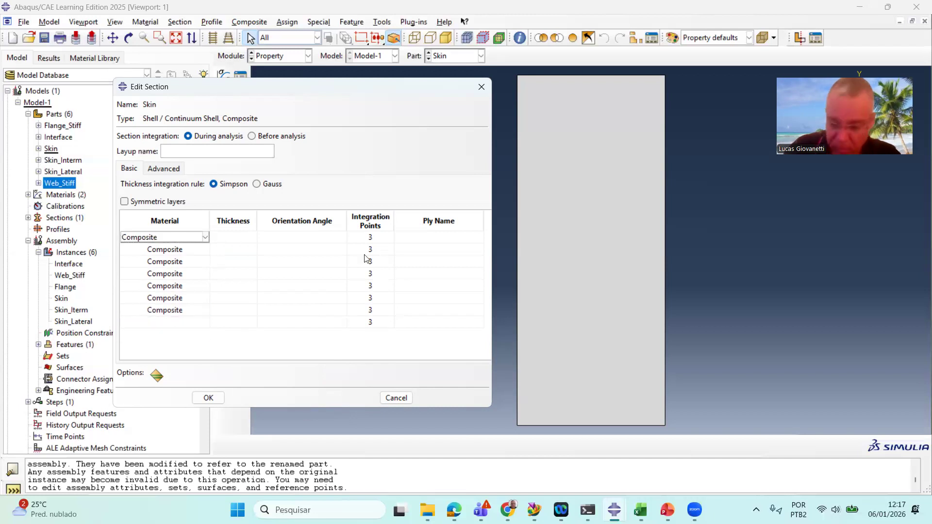
{"action": "key", "text": "Down"}
{"action": "key", "text": "Down"}
{"action": "key", "text": "Down"}
{"action": "key", "text": "Down"}
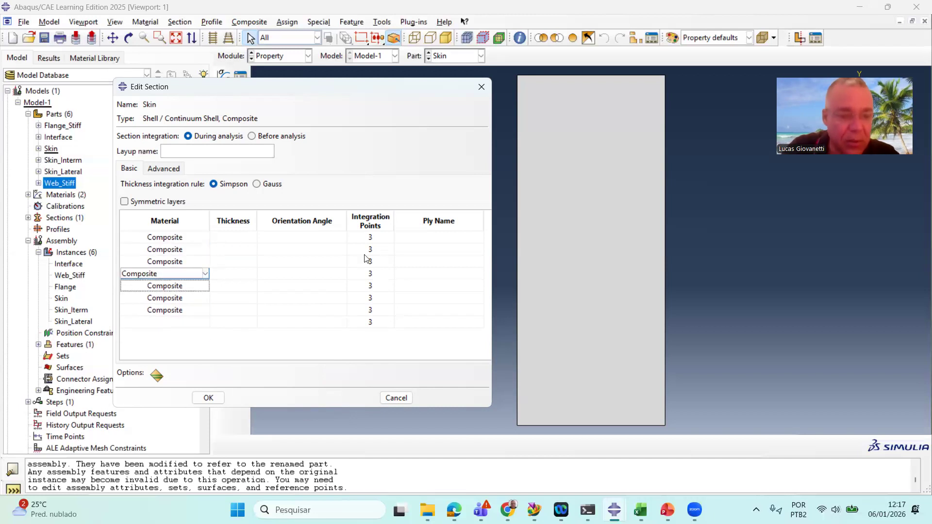
{"action": "key", "text": "Down"}
{"action": "key", "text": "Down"}
{"action": "key", "text": "Down"}
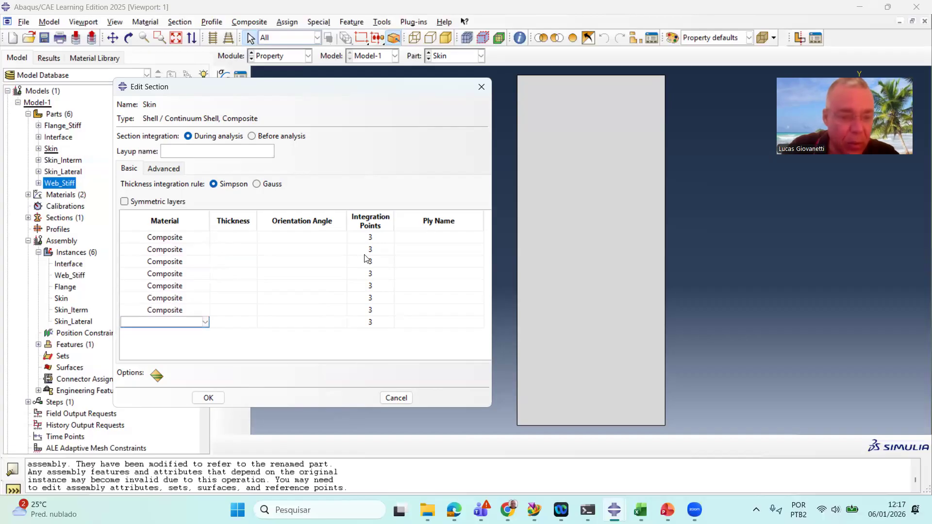
{"action": "left_click", "coordinate": [176, 320]}
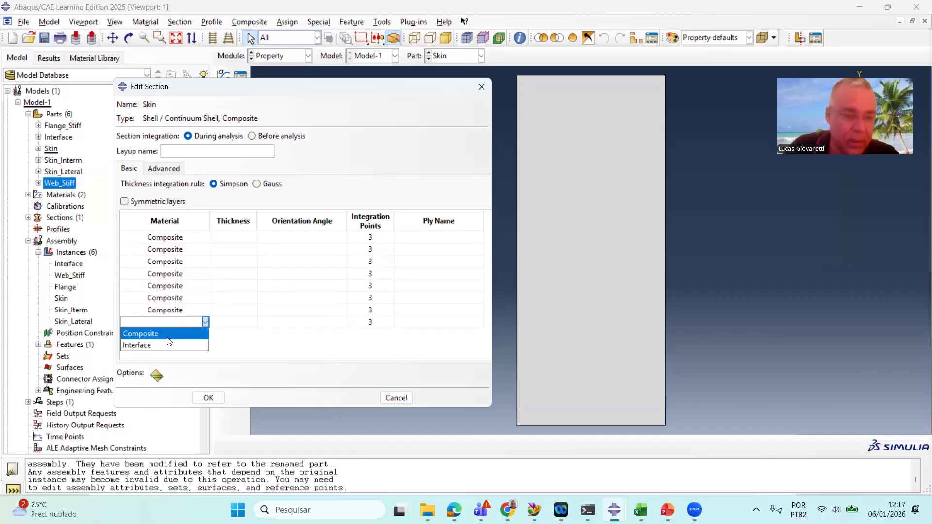
{"action": "left_click", "coordinate": [170, 338]}
Set the thickness of all eight plies to 0.31
{"action": "left_click", "coordinate": [235, 238]}
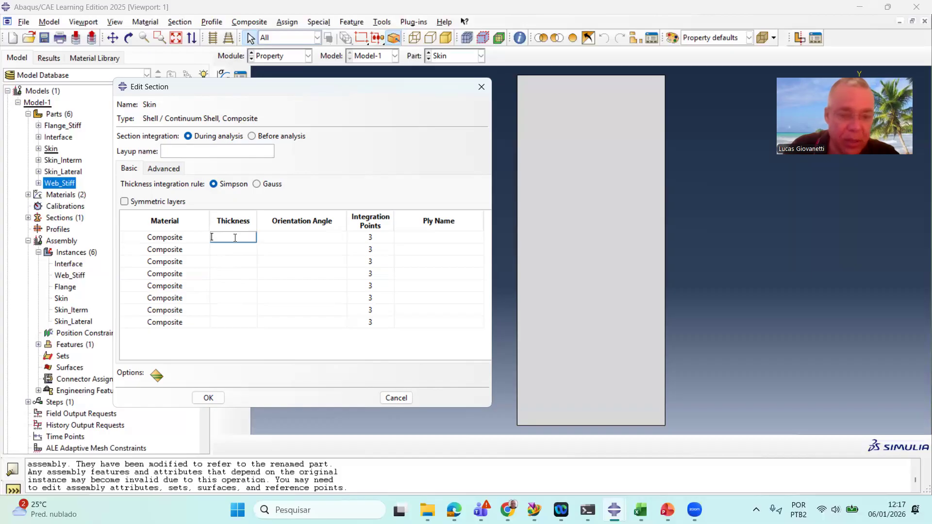
{"action": "type", "text": "0"}
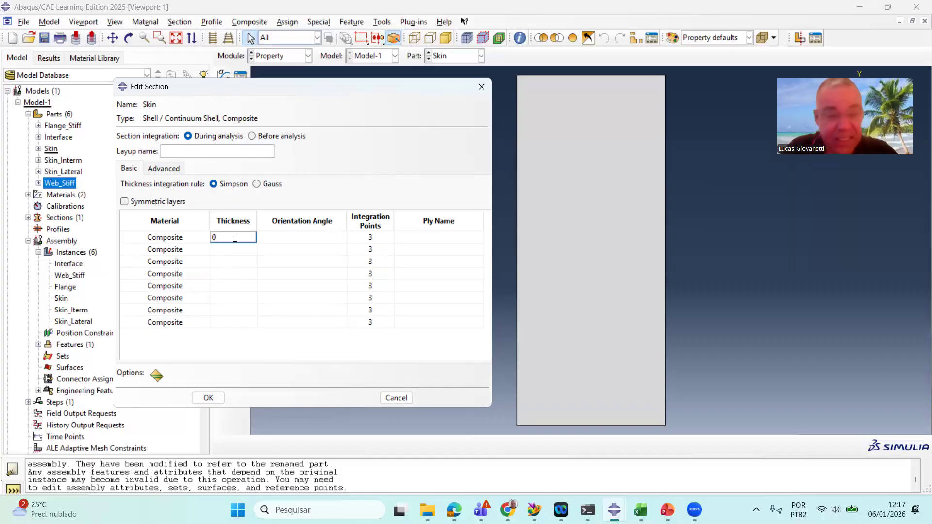
{"action": "type", "text": ".31"}
{"action": "key", "text": "Return"}
{"action": "type", "text": "0.31"}
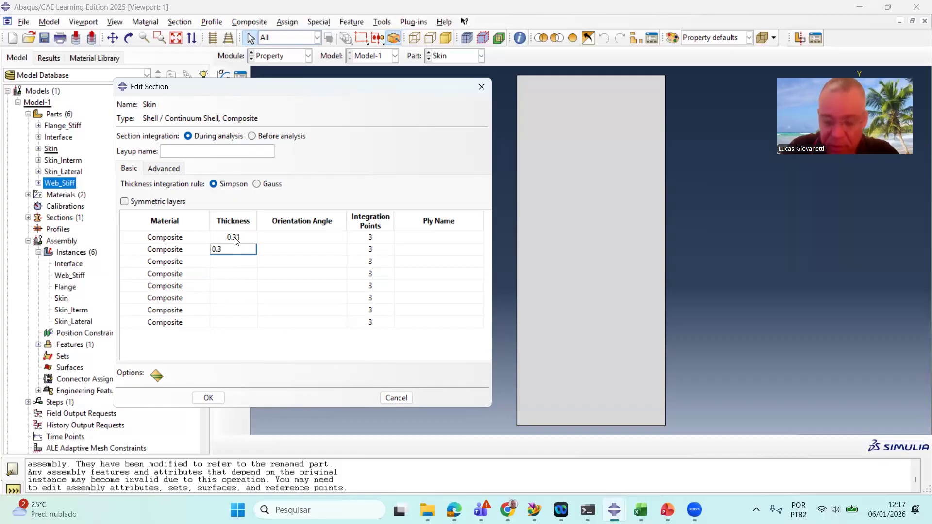
{"action": "key", "text": "Return"}
{"action": "type", "text": "0.31"}
{"action": "key", "text": "Return"}
{"action": "type", "text": "0.31"}
{"action": "key", "text": "Return"}
{"action": "type", "text": "0.31"}
{"action": "key", "text": "Return"}
{"action": "type", "text": "0.31"}
{"action": "key", "text": "Return"}
{"action": "type", "text": "0.31"}
{"action": "key", "text": "Return"}
{"action": "type", "text": "0.31"}
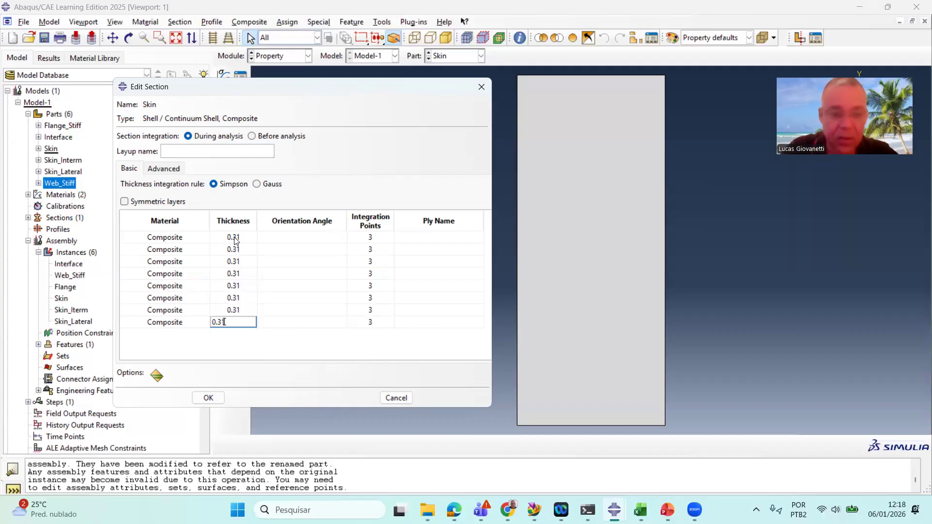
Set the ply orientation angles to 45, 0, 45, 0, 0, 45, 0, 45
{"action": "left_click", "coordinate": [307, 237]}
{"action": "type", "text": "45"}
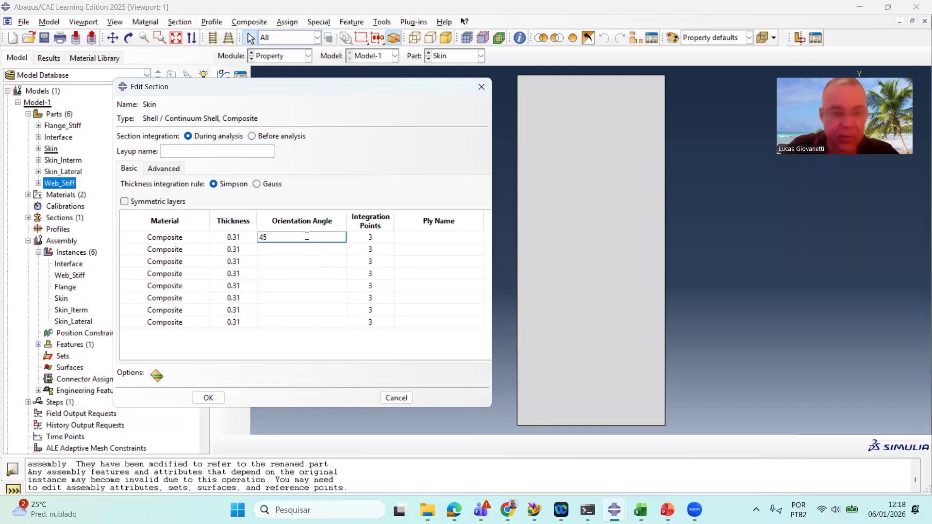
{"action": "key", "text": "Return"}
{"action": "type", "text": "0"}
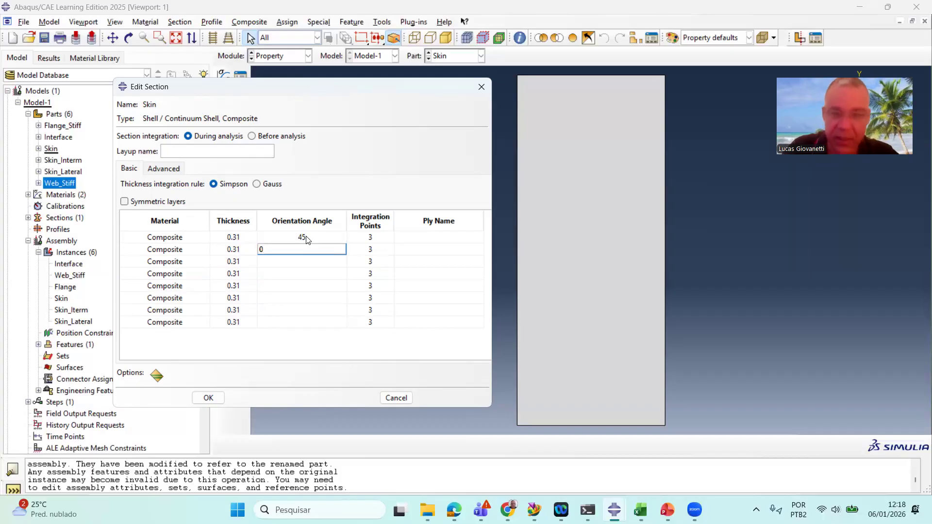
{"action": "key", "text": "Return"}
{"action": "type", "text": "45"}
{"action": "key", "text": "Return"}
{"action": "type", "text": "0"}
{"action": "key", "text": "Tab"}
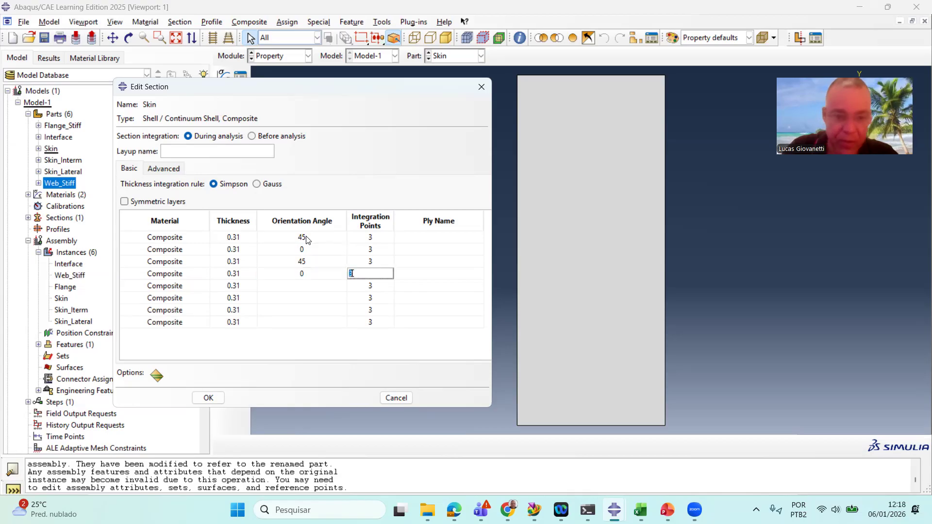
{"action": "key", "text": "shift+Tab"}
{"action": "key", "text": "Return"}
{"action": "type", "text": "0"}
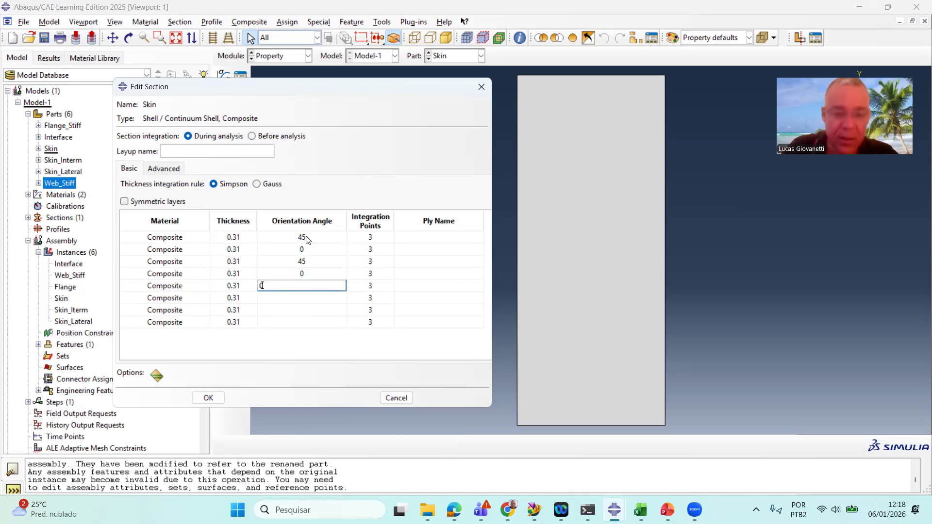
{"action": "key", "text": "Return"}
{"action": "type", "text": "45"}
{"action": "key", "text": "Return"}
{"action": "type", "text": "0"}
{"action": "key", "text": "Return"}
{"action": "type", "text": "45"}
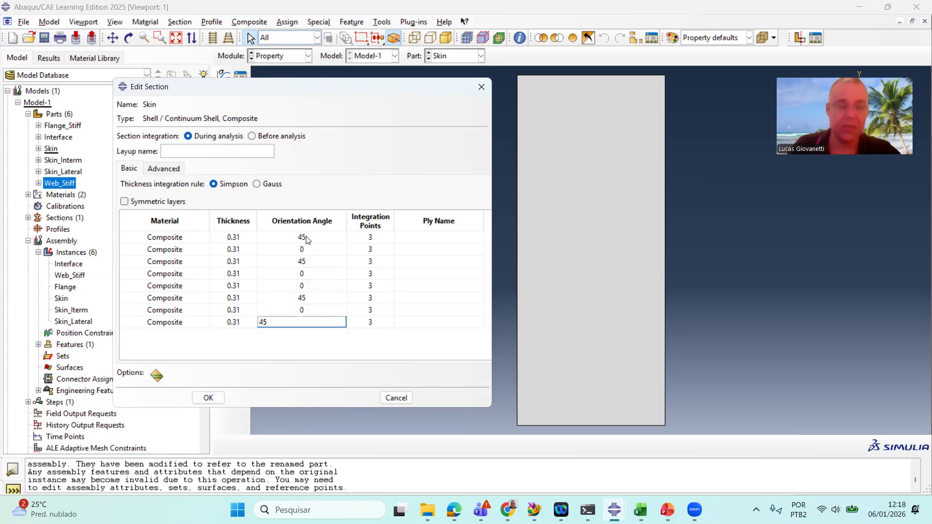
Confirm the last ply angle and save the Skin composite section
{"action": "key", "text": "Return"}
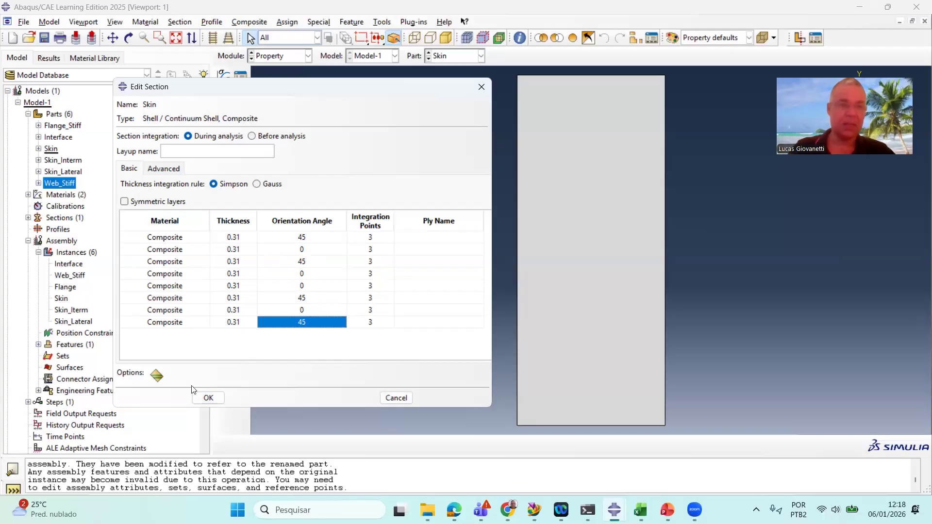
{"action": "left_click", "coordinate": [208, 398]}
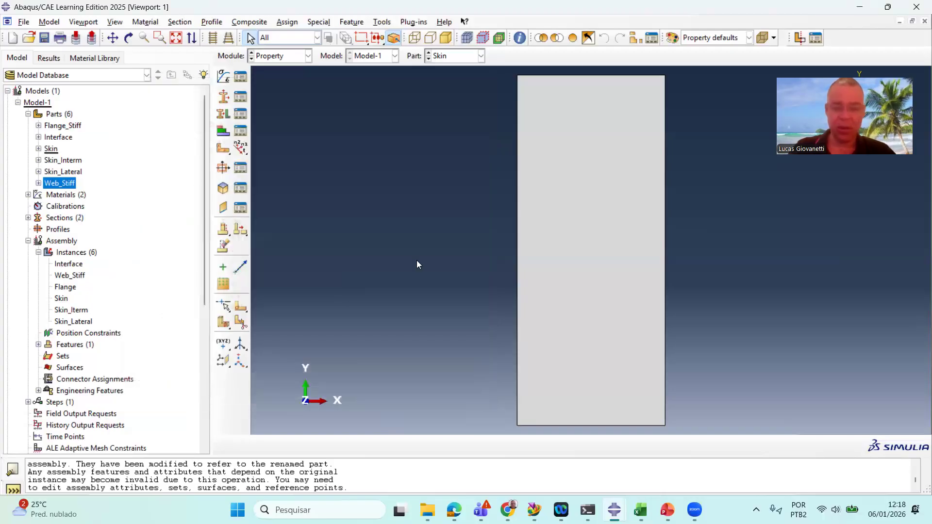
Start assigning a material orientation to the Skin face, choosing another method with a Discrete definition
{"action": "left_click_drag", "start_coordinate": [454, 262], "coordinate": [554, 244], "text": "ctrl+alt"}
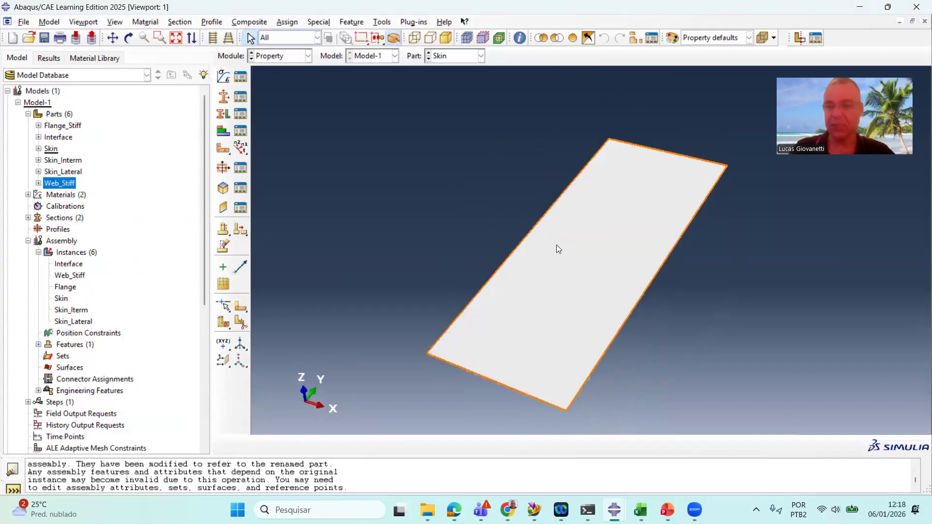
{"action": "scroll", "coordinate": [618, 379], "scroll_direction": "up", "scroll_amount": 1}
{"action": "scroll", "coordinate": [607, 364], "scroll_direction": "down", "scroll_amount": 1}
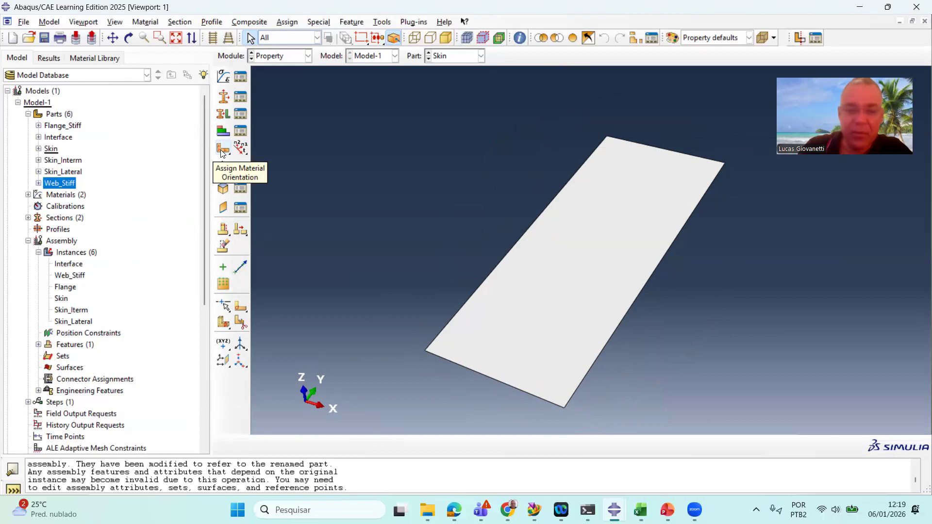
{"action": "left_click", "coordinate": [220, 151]}
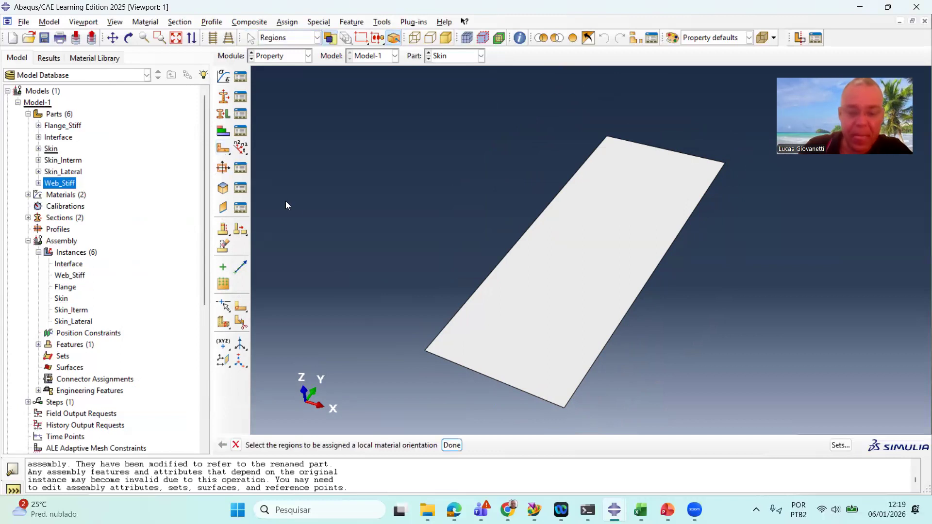
{"action": "left_click", "coordinate": [534, 294]}
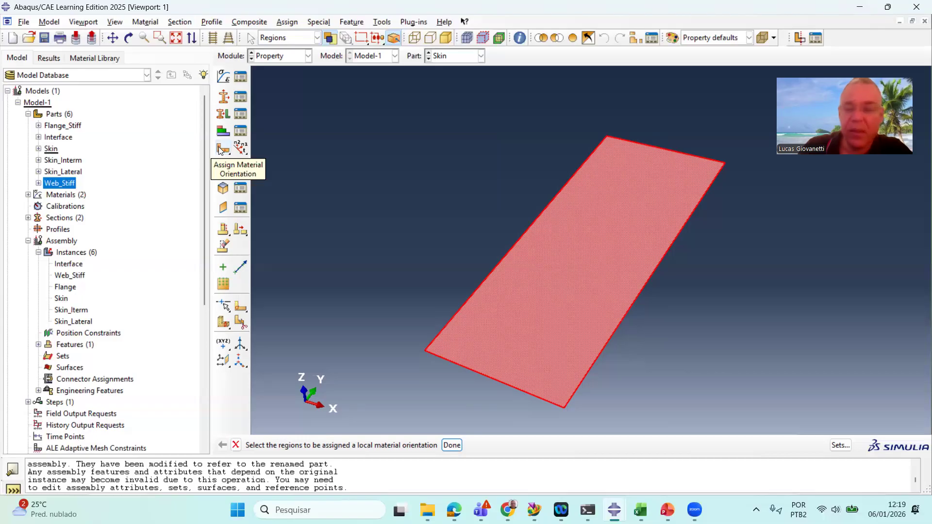
{"action": "left_click", "coordinate": [452, 445]}
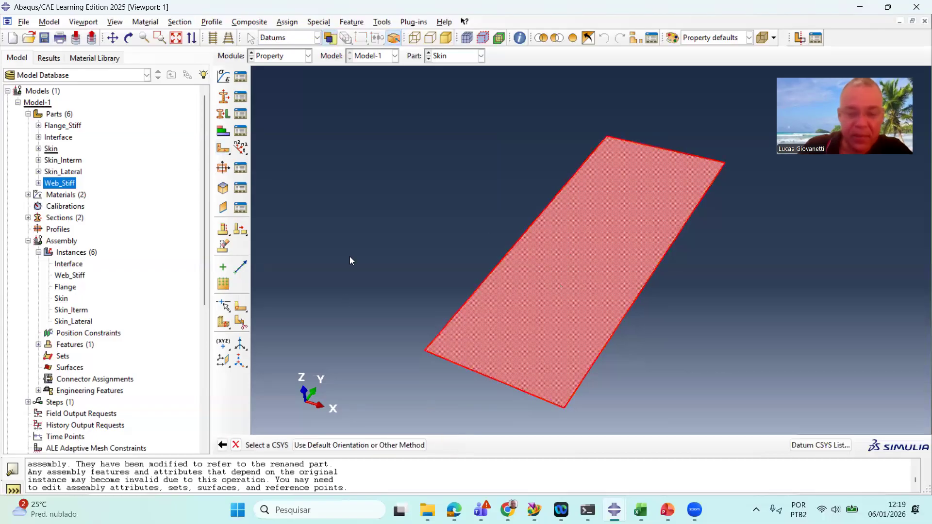
{"action": "left_click", "coordinate": [365, 445]}
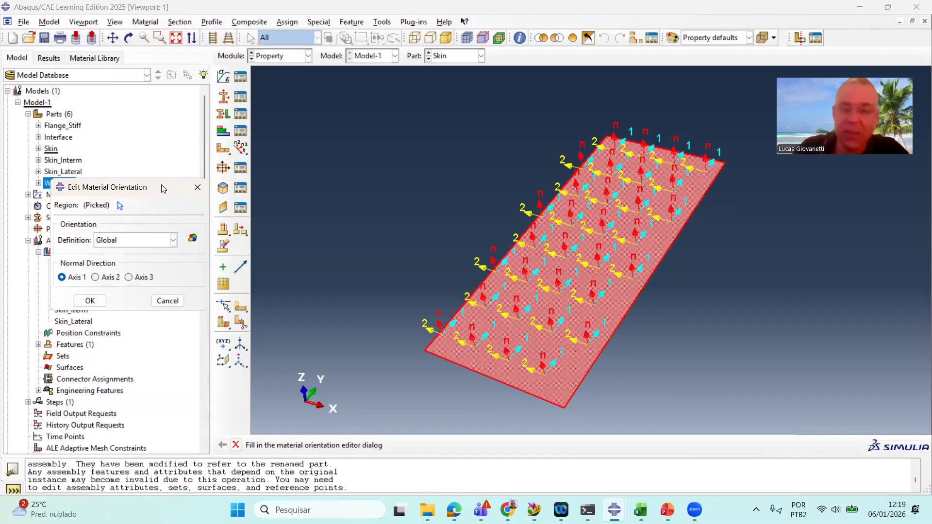
{"action": "left_click_drag", "start_coordinate": [359, 178], "coordinate": [358, 178]}
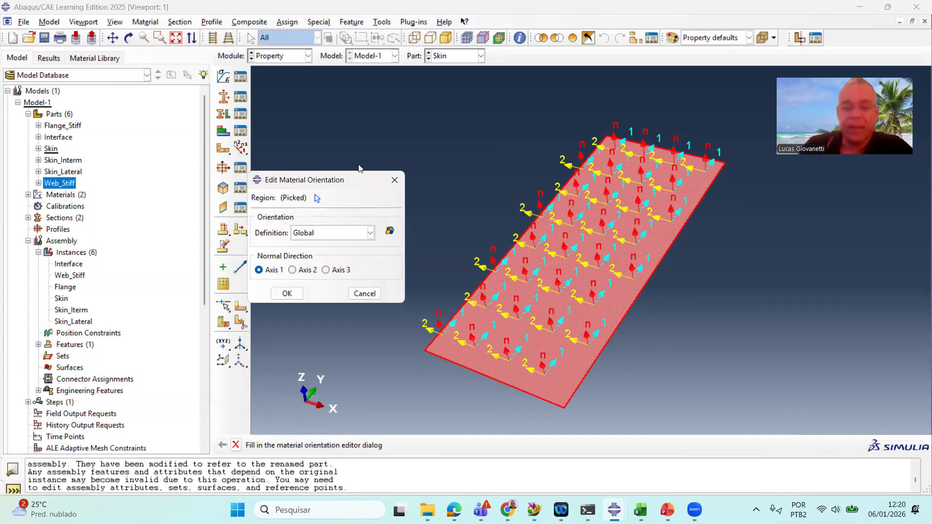
{"action": "left_click", "coordinate": [357, 238]}
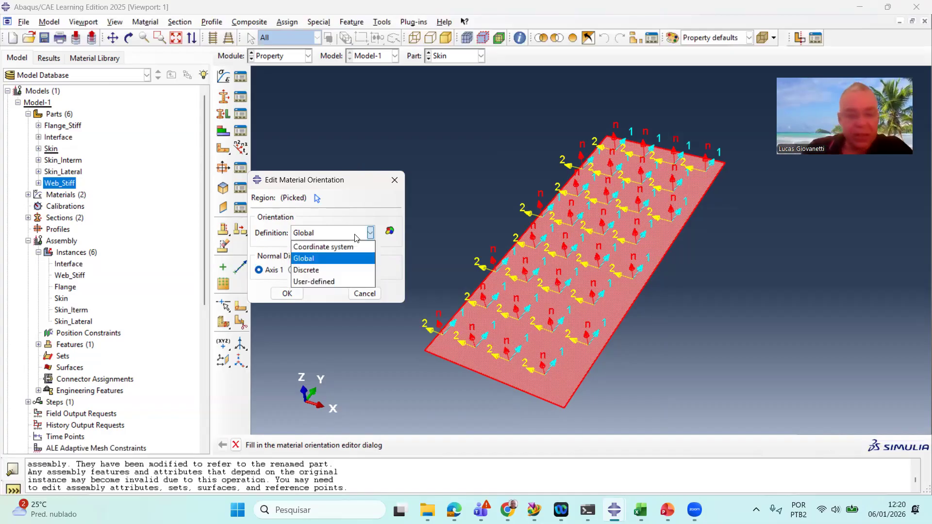
{"action": "left_click", "coordinate": [342, 271]}
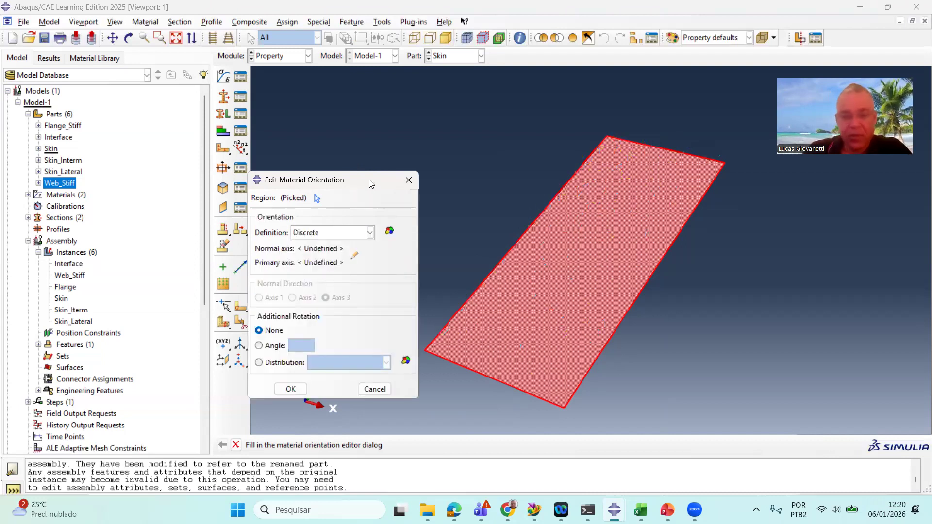
Define the discrete orientation with normal vector 0,0,1 and primary axis vector 0,-1,0, and apply it
{"action": "left_click_drag", "start_coordinate": [369, 180], "coordinate": [239, 89]}
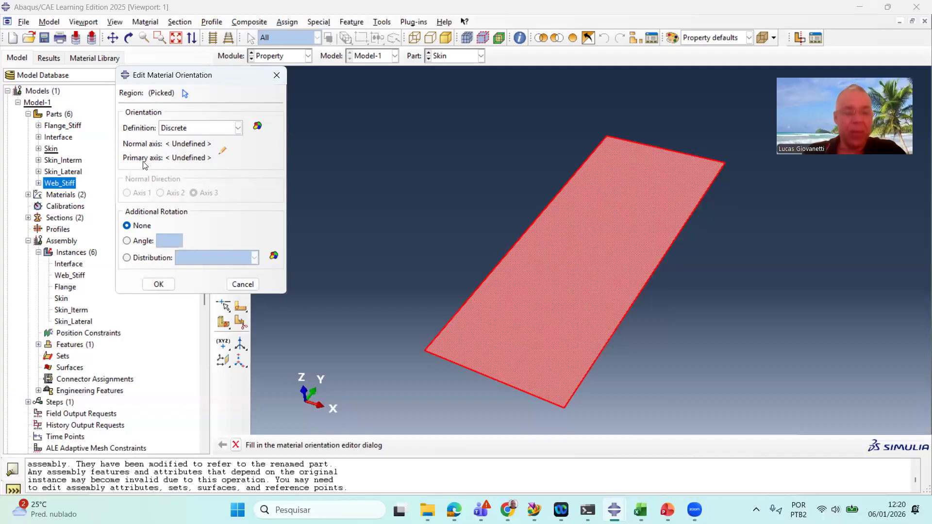
{"action": "left_click", "coordinate": [222, 153]}
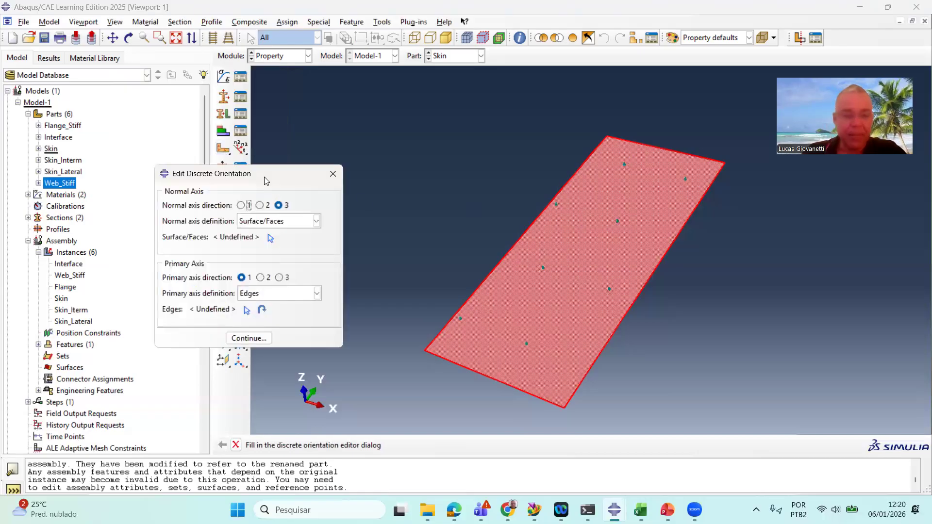
{"action": "left_click", "coordinate": [299, 222]}
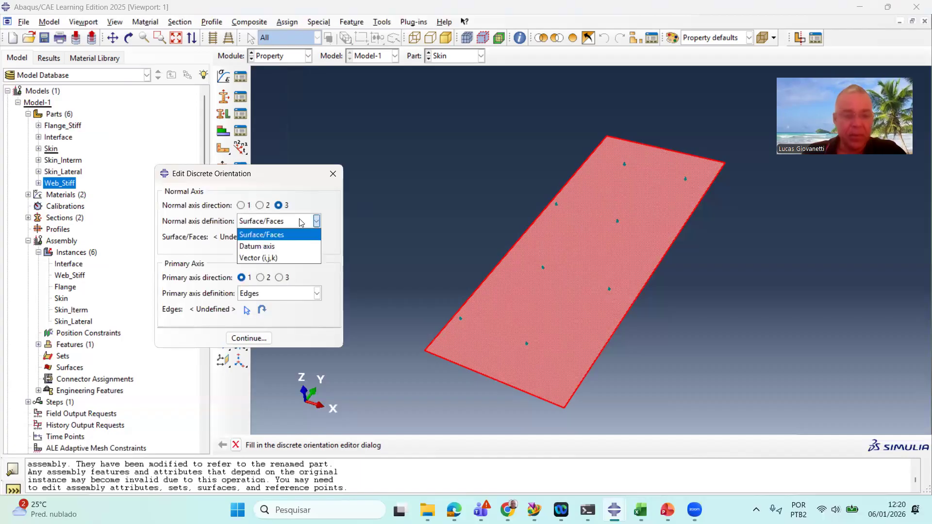
{"action": "left_click", "coordinate": [289, 259]}
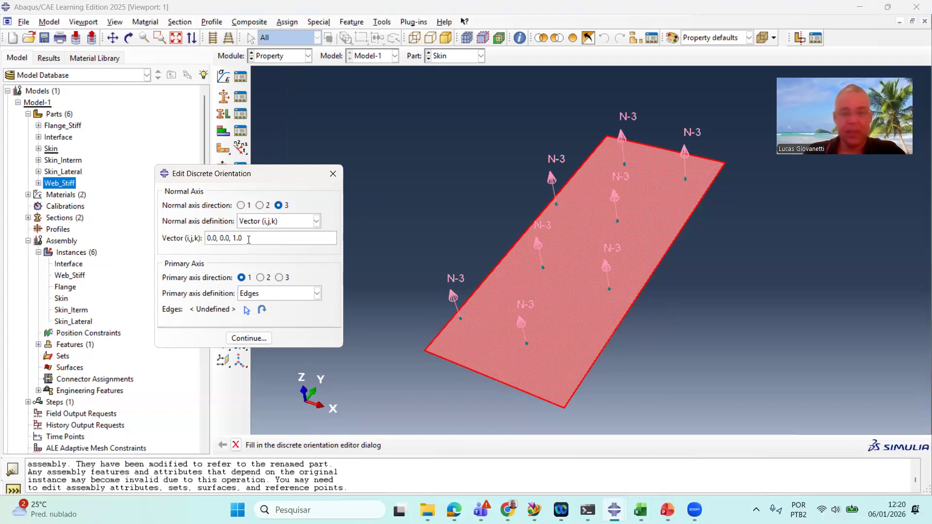
{"action": "left_click", "coordinate": [275, 293]}
{"action": "left_click", "coordinate": [283, 331]}
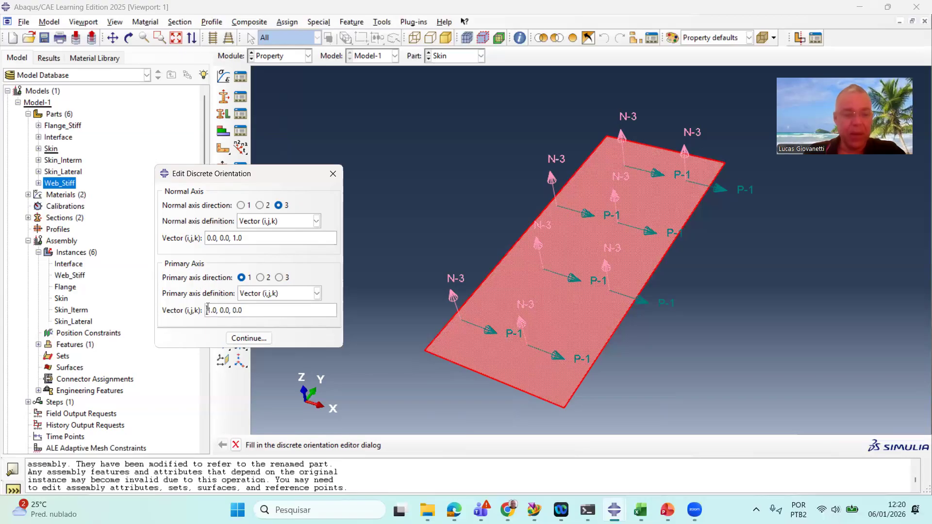
{"action": "left_click_drag", "start_coordinate": [207, 307], "coordinate": [210, 307]}
{"action": "type", "text": "0"}
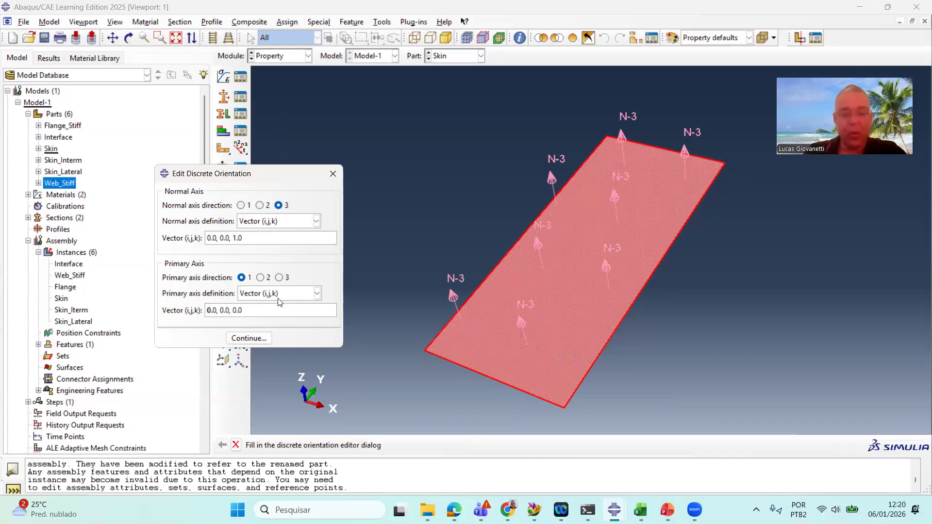
{"action": "left_click_drag", "start_coordinate": [219, 310], "coordinate": [222, 309]}
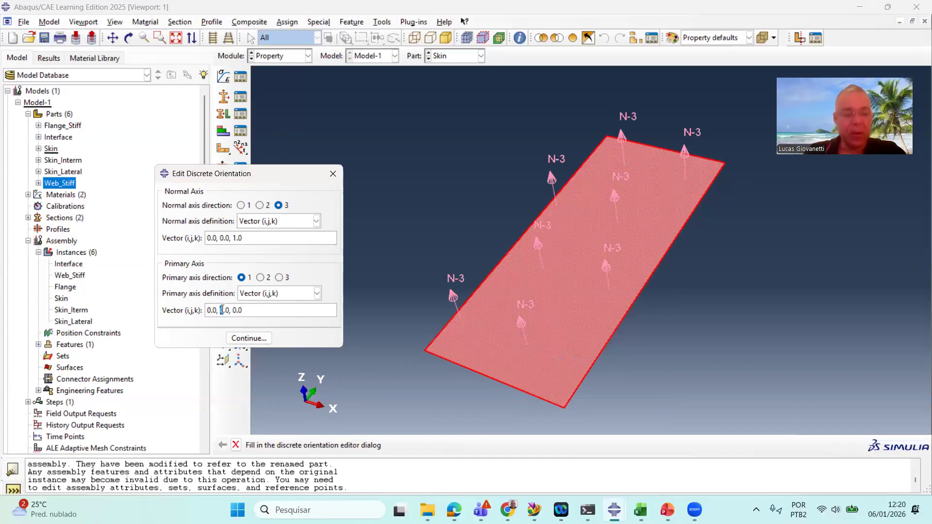
{"action": "type", "text": "1"}
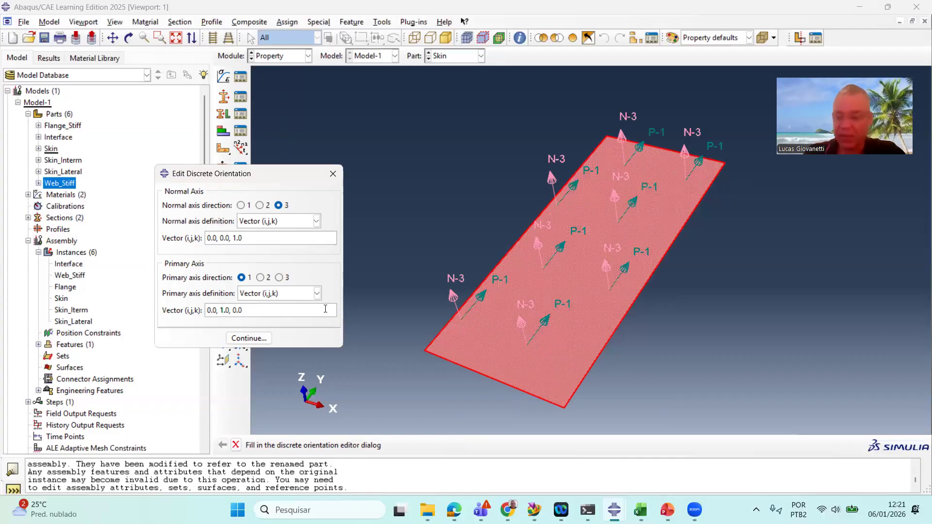
{"action": "type", "text": "-"}
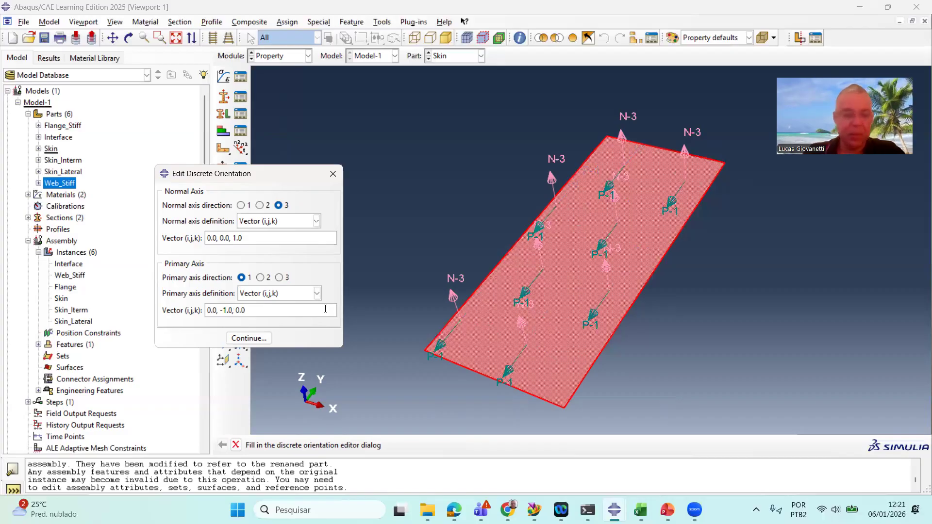
{"action": "key", "text": "BackSpace"}
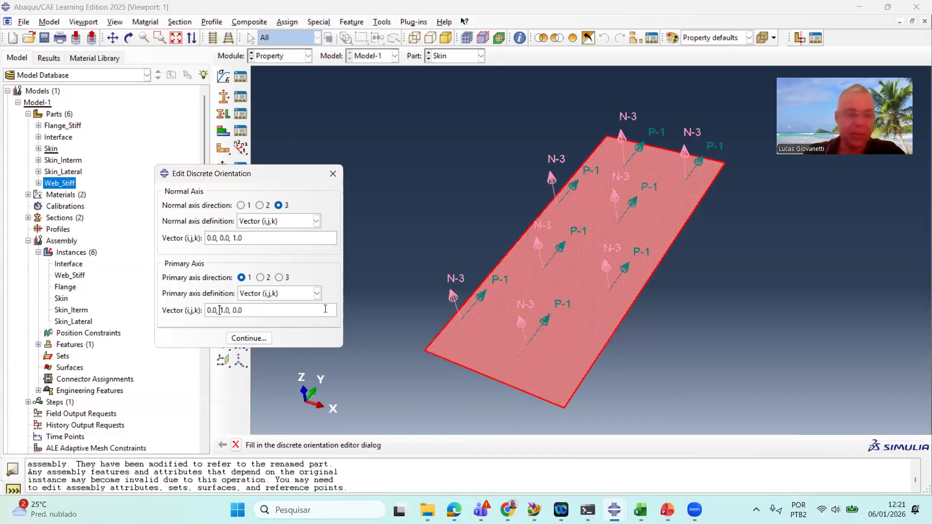
{"action": "type", "text": "-"}
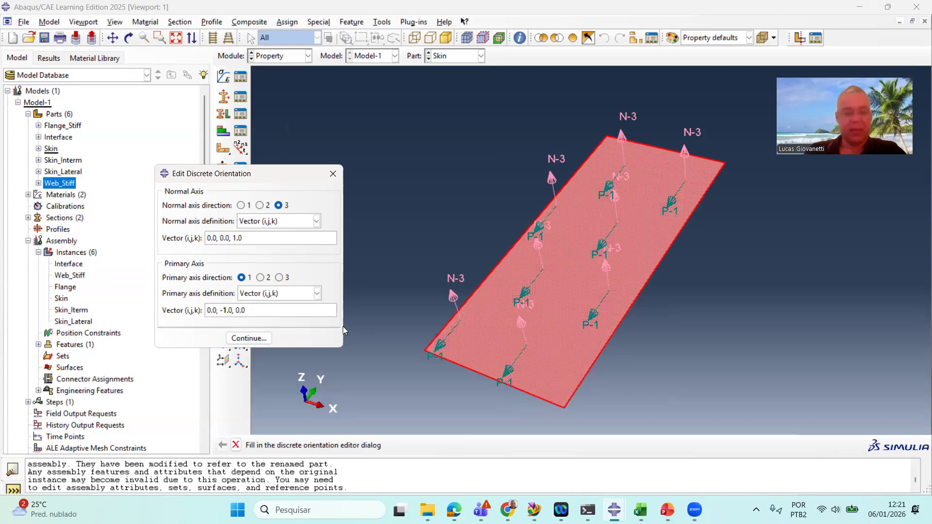
{"action": "left_click", "coordinate": [260, 338]}
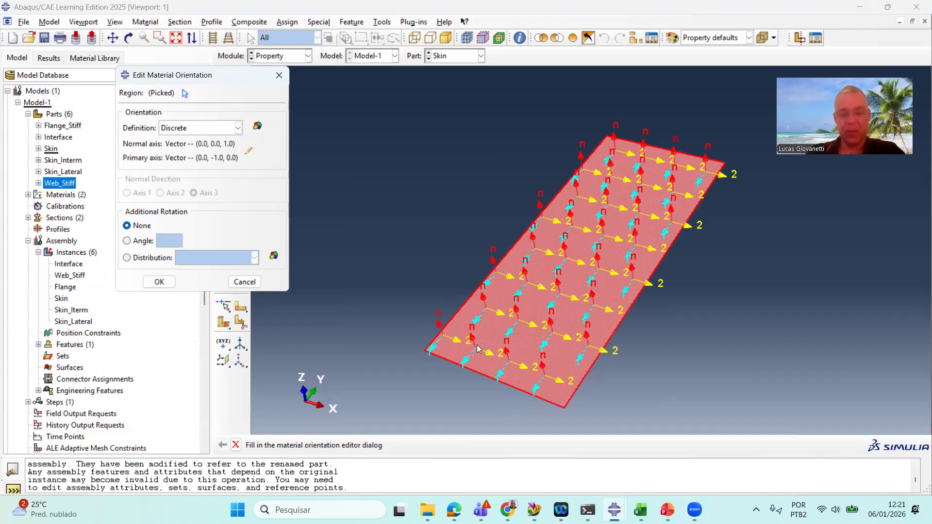
{"action": "left_click", "coordinate": [160, 282]}
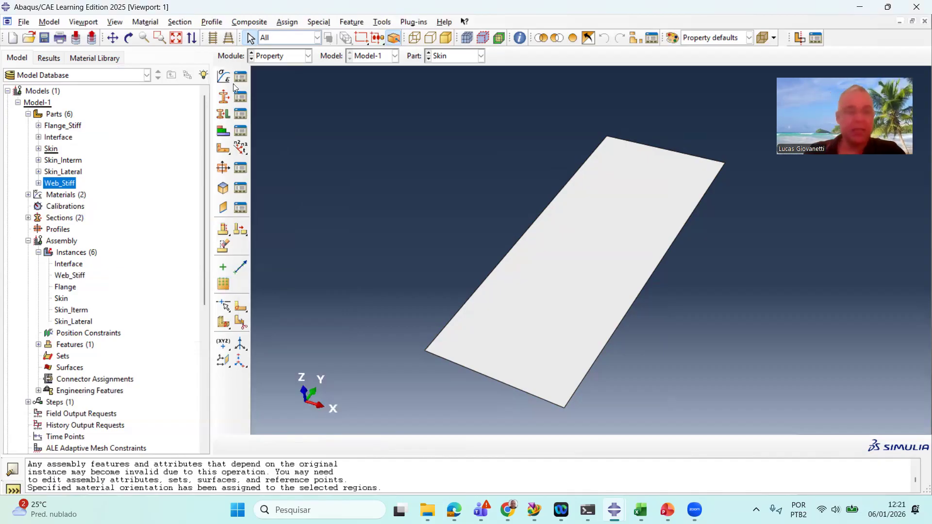
Assign the Skin section to the Skin part's face with middle-surface offset
{"action": "left_click", "coordinate": [221, 116]}
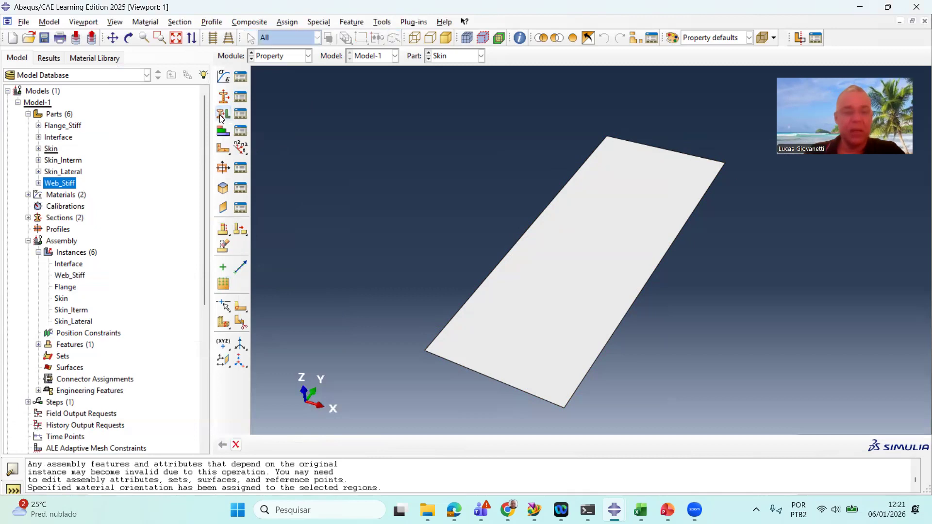
{"action": "left_click", "coordinate": [576, 289]}
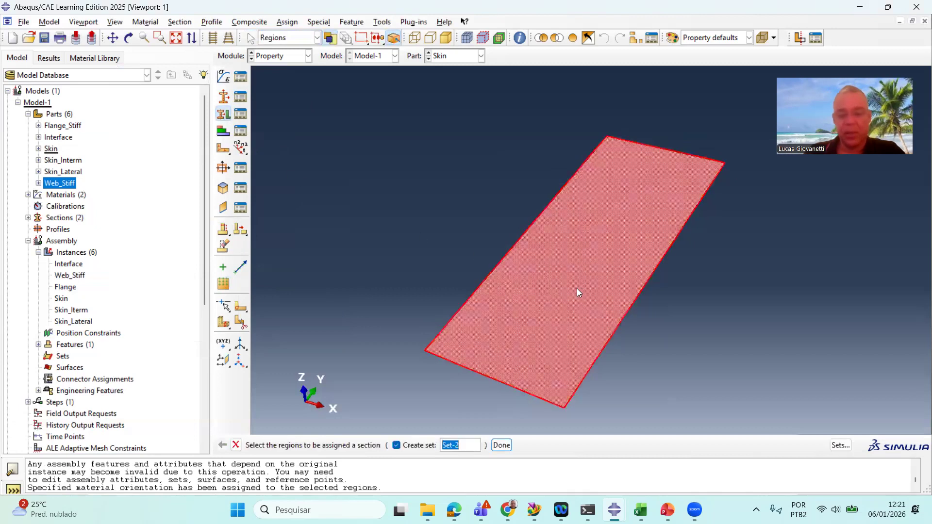
{"action": "left_click", "coordinate": [501, 445]}
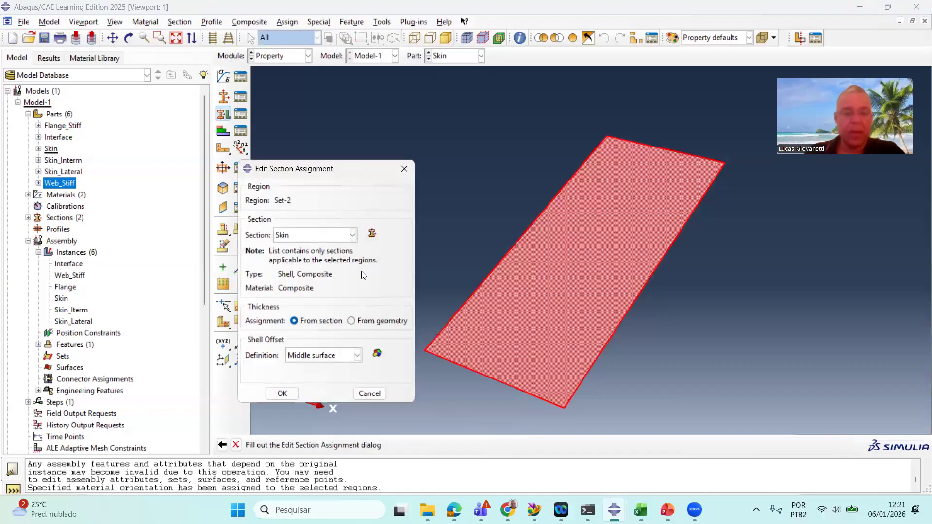
{"action": "left_click", "coordinate": [331, 235]}
{"action": "left_click", "coordinate": [328, 248]}
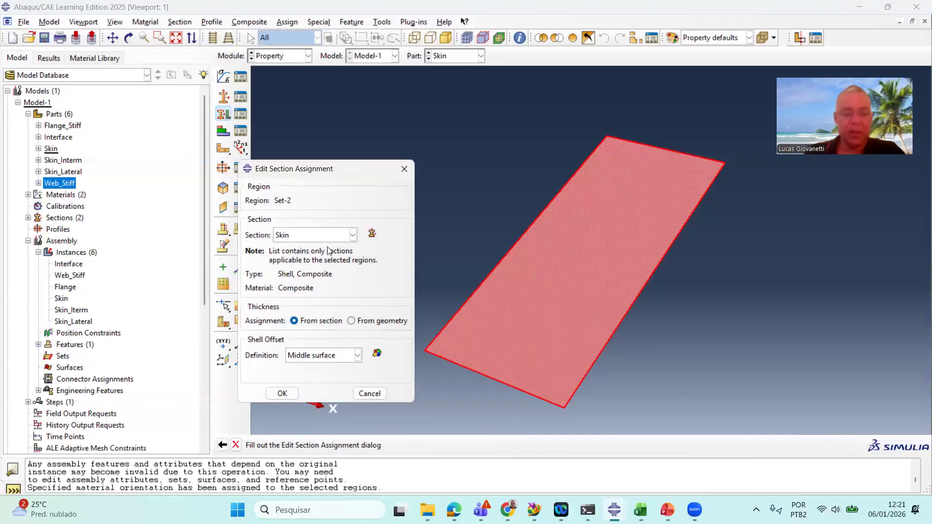
{"action": "left_click", "coordinate": [282, 394]}
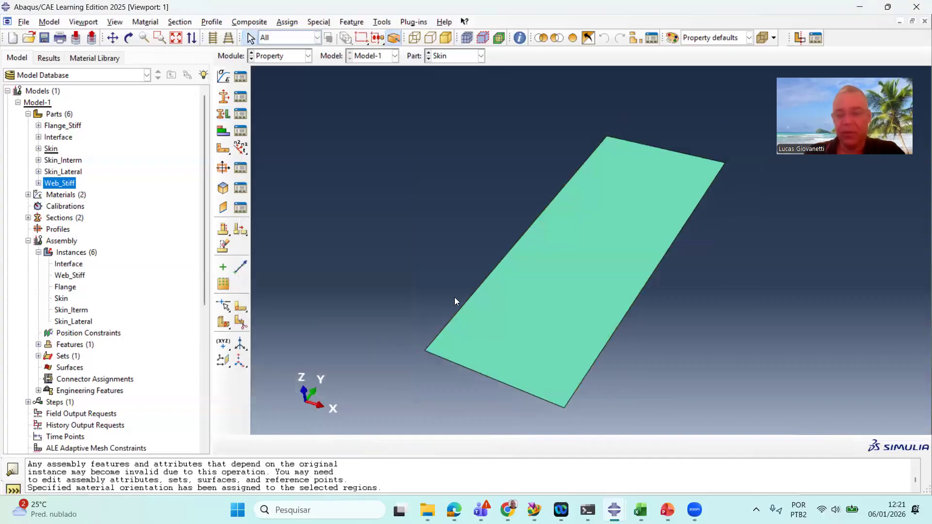
Query a ply stack plot of the Skin face to inspect the layup
{"action": "scroll", "coordinate": [454, 297], "scroll_direction": "up", "scroll_amount": 2}
{"action": "scroll", "coordinate": [481, 258], "scroll_direction": "down", "scroll_amount": 1}
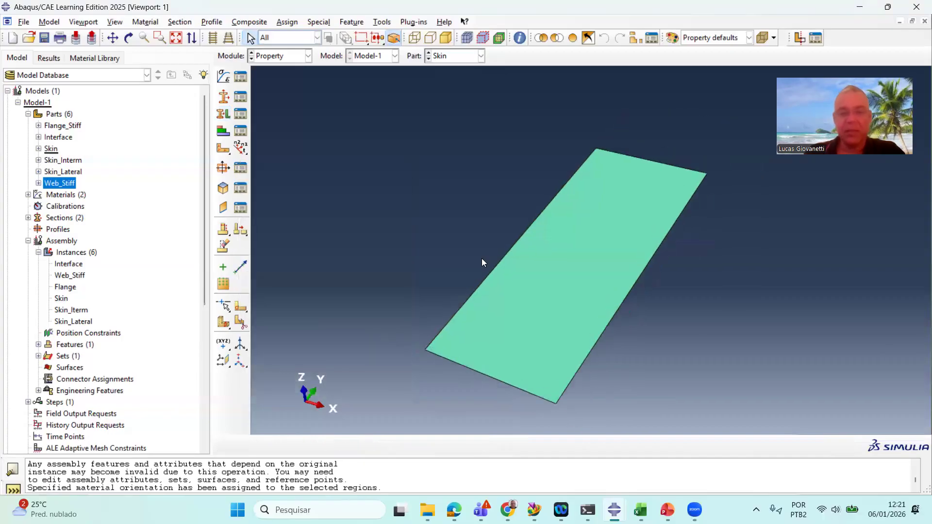
{"action": "left_click", "coordinate": [519, 38]}
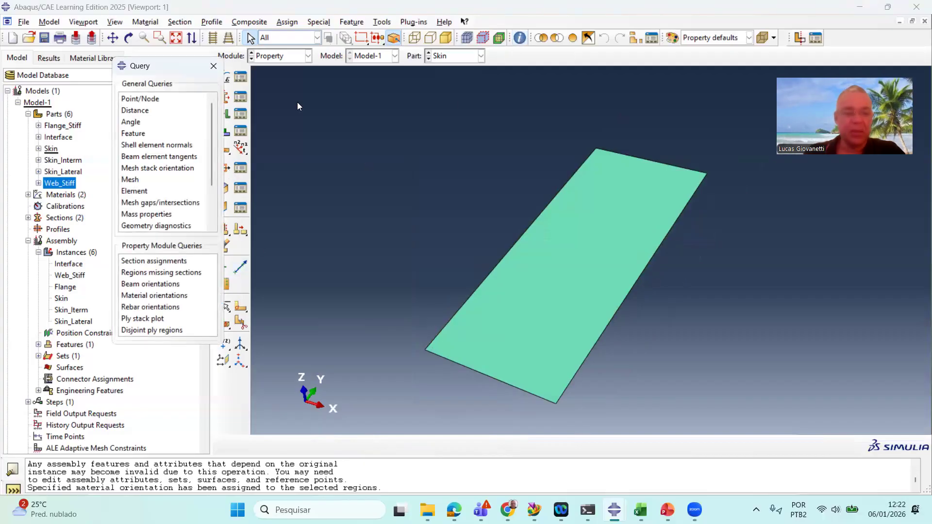
{"action": "left_click", "coordinate": [213, 65]}
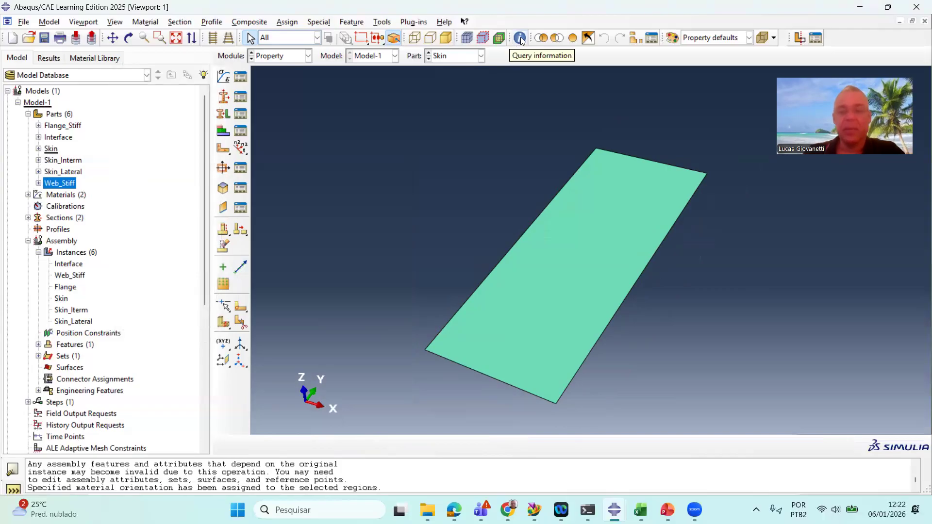
{"action": "left_click", "coordinate": [520, 40]}
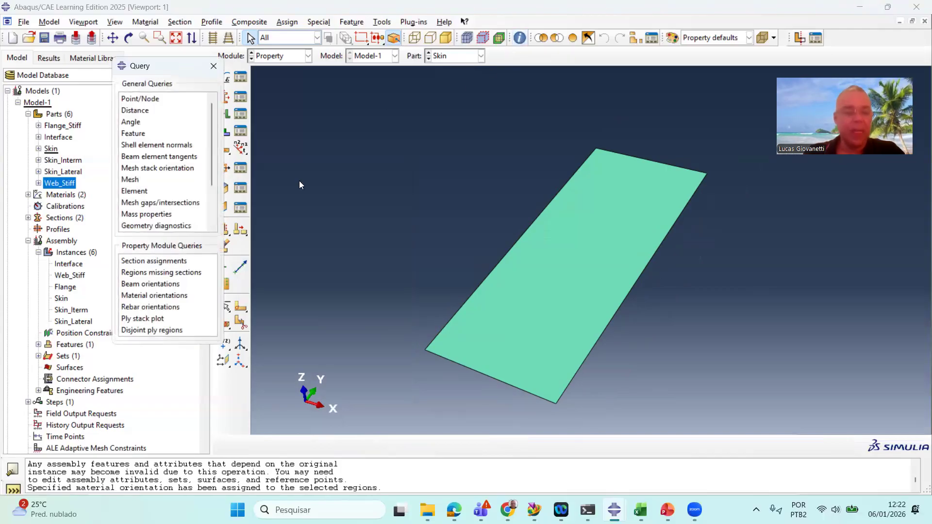
{"action": "left_click", "coordinate": [155, 319]}
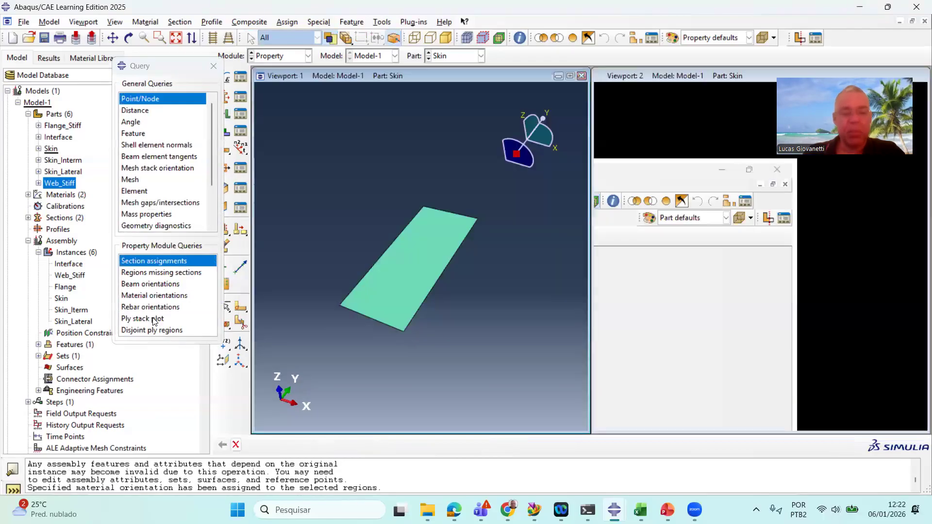
{"action": "left_click", "coordinate": [412, 279]}
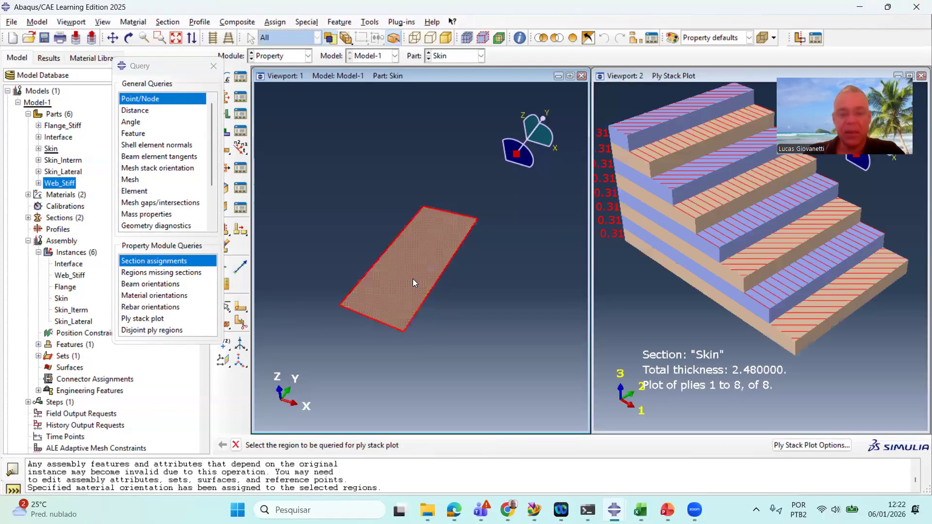
{"action": "scroll", "coordinate": [763, 245], "scroll_direction": "up", "scroll_amount": 2}
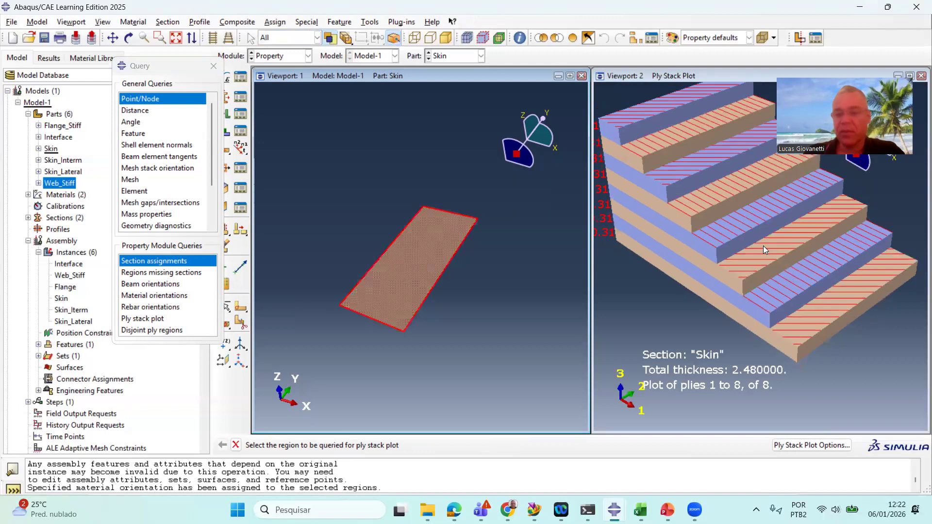
{"action": "scroll", "coordinate": [780, 255], "scroll_direction": "up", "scroll_amount": 1}
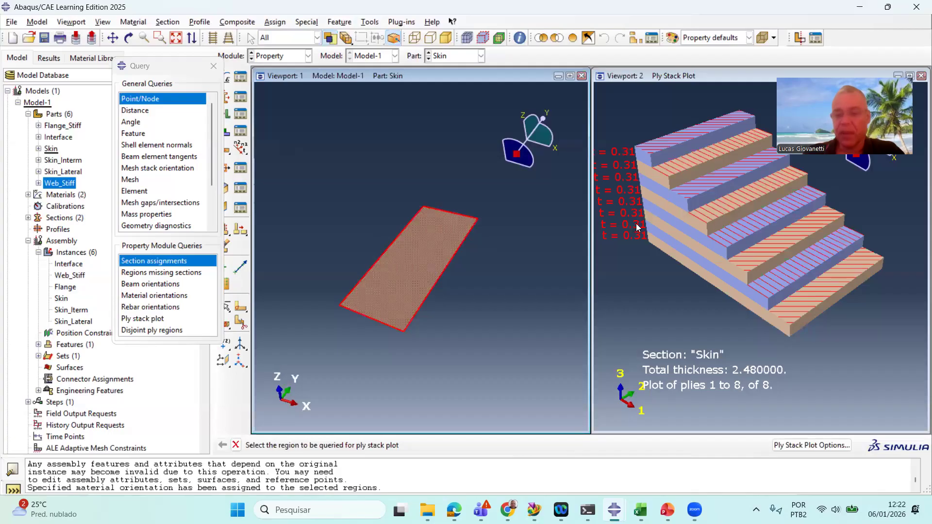
{"action": "scroll", "coordinate": [656, 256], "scroll_direction": "down", "scroll_amount": 1}
{"action": "scroll", "coordinate": [656, 256], "scroll_direction": "up", "scroll_amount": 2}
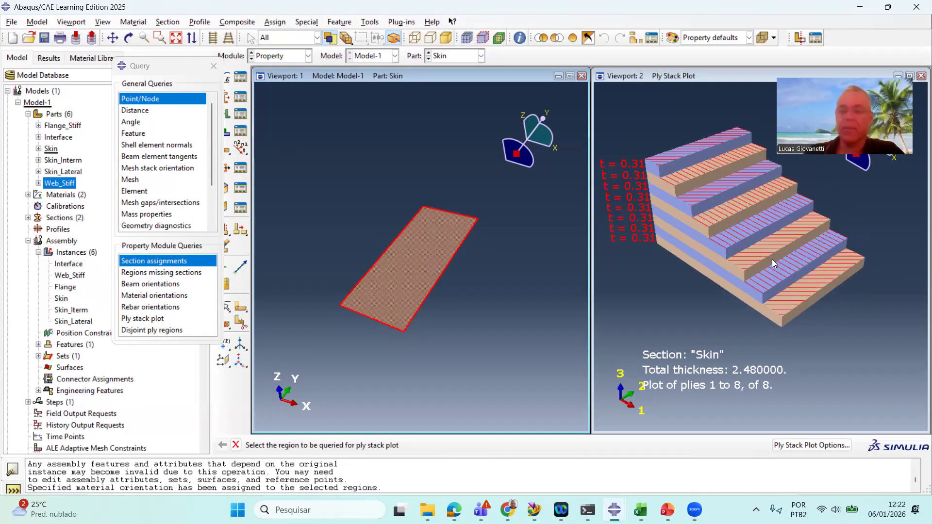
{"action": "scroll", "coordinate": [351, 258], "scroll_direction": "down", "scroll_amount": 1}
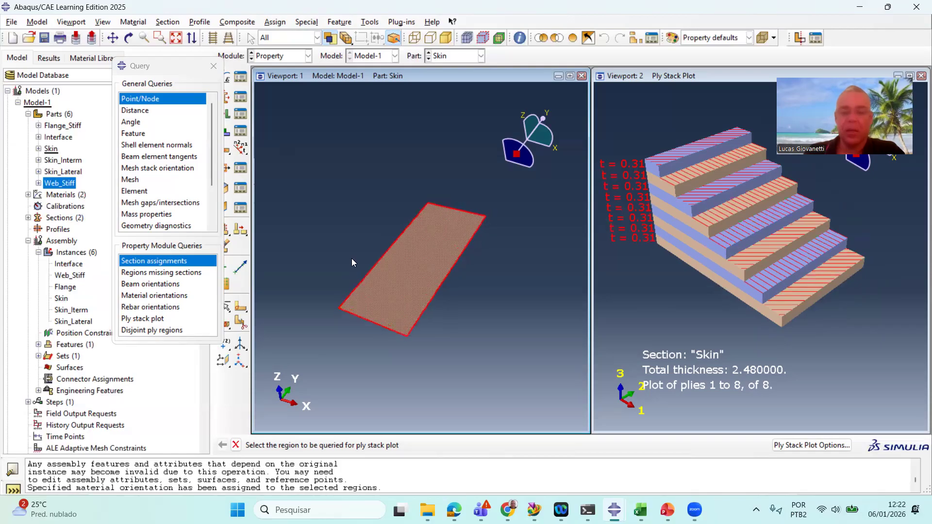
{"action": "left_click", "coordinate": [214, 65]}
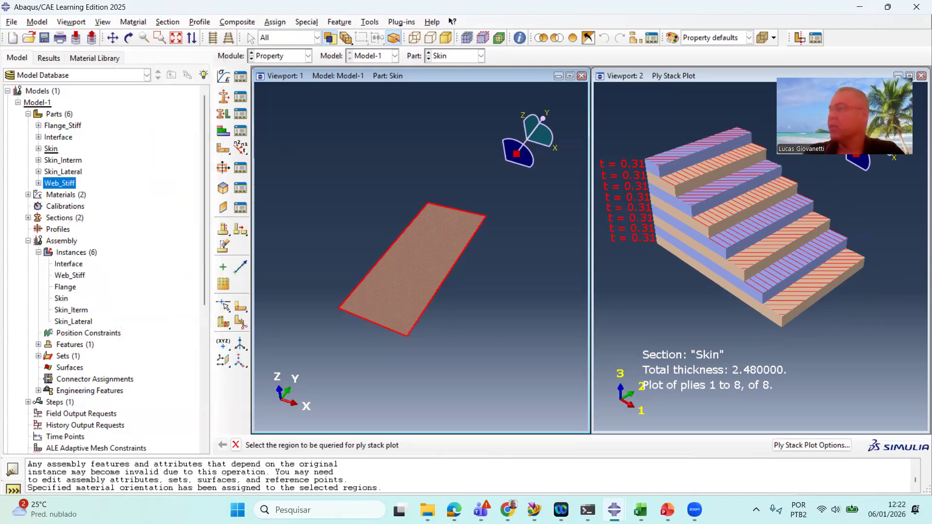